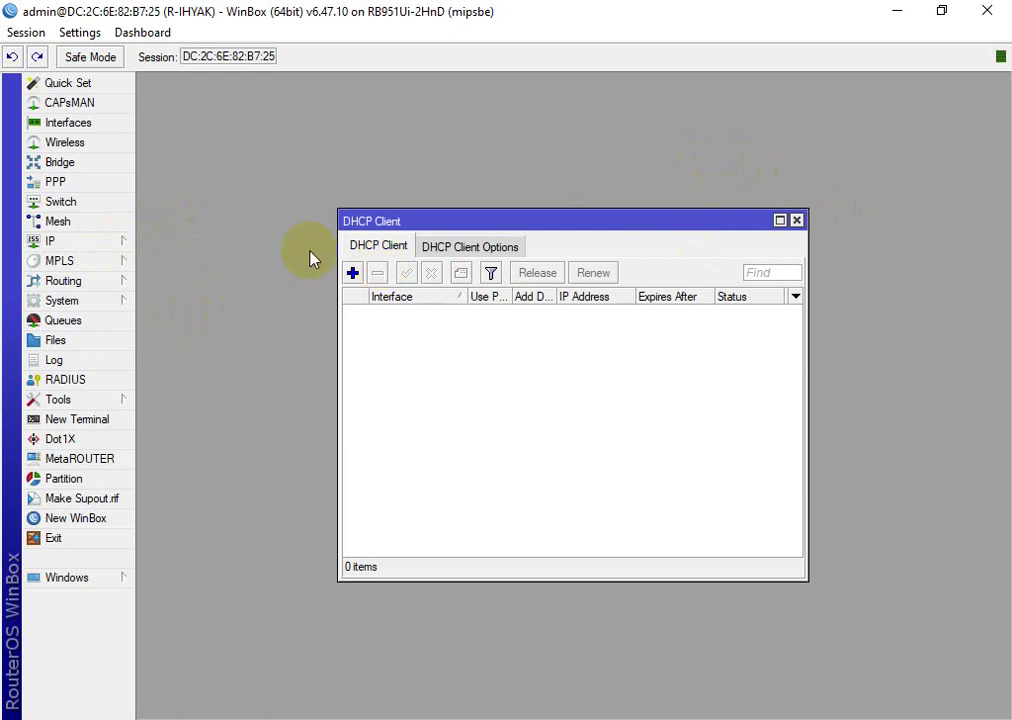
- Add a DHCP client on ether1 with peer DNS, peer NTP and default route enabled, and close the DHCP client list
{"action": "left_click", "coordinate": [77, 243]}
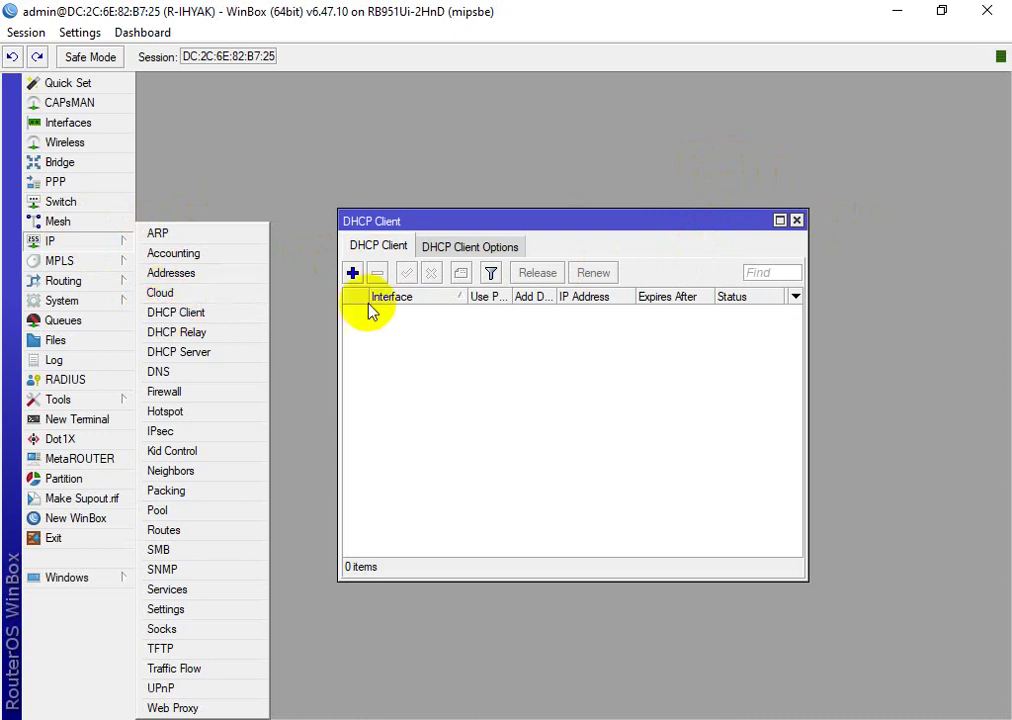
{"action": "left_click", "coordinate": [353, 273]}
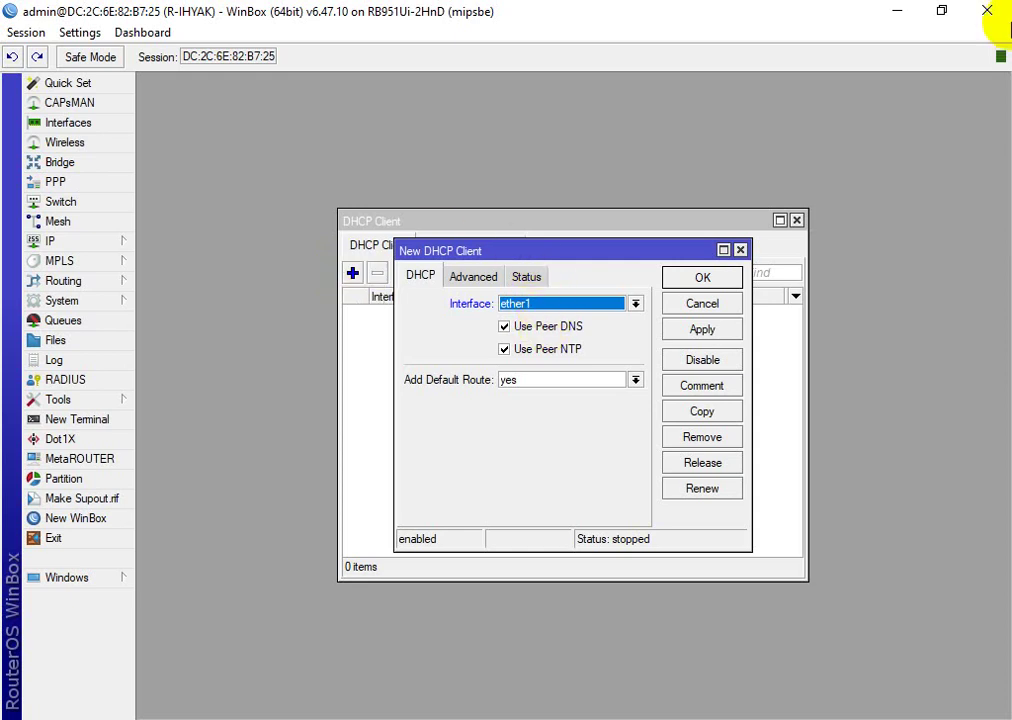
{"action": "left_click", "coordinate": [691, 340]}
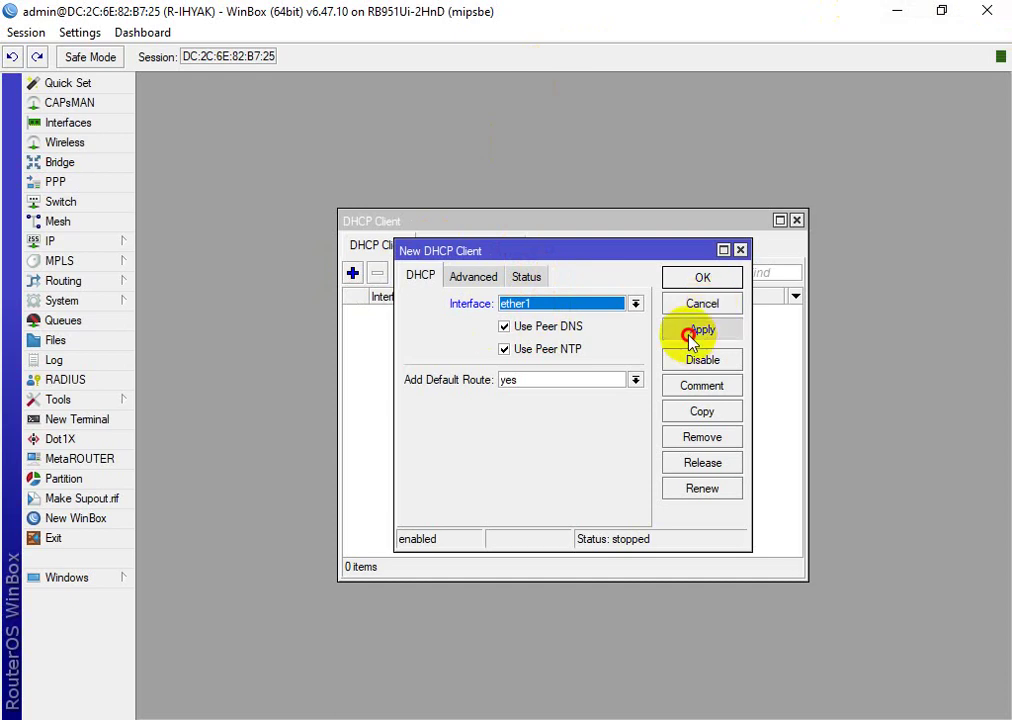
{"action": "left_click", "coordinate": [702, 277]}
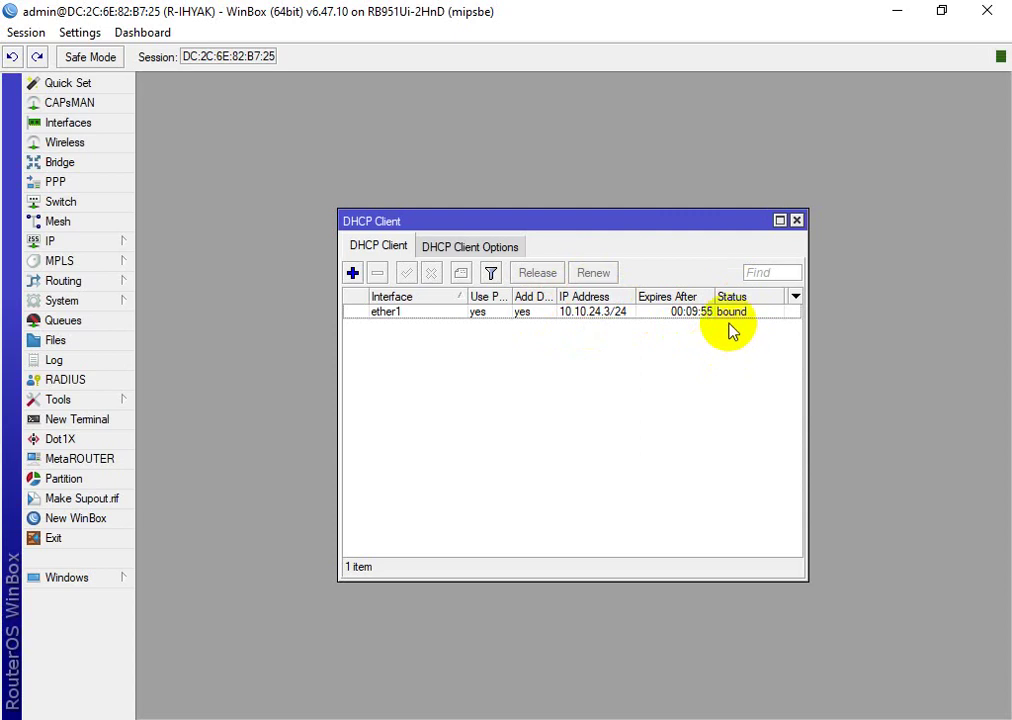
{"action": "left_click", "coordinate": [797, 220]}
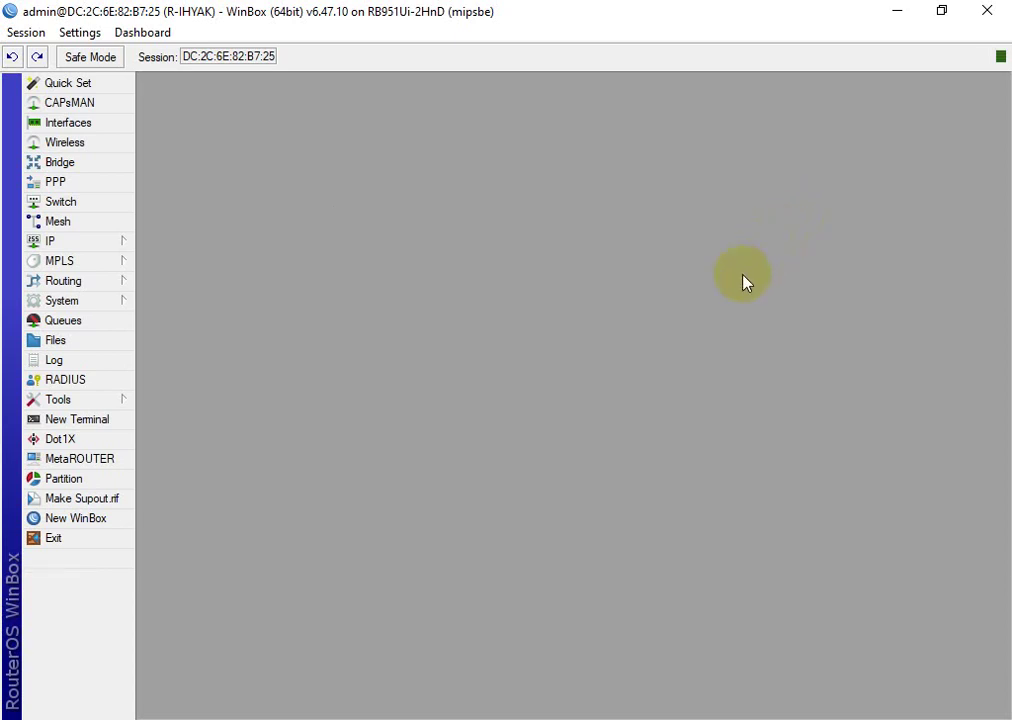
- Ping google.com from a new router terminal and stop the ping after several replies
{"action": "left_click", "coordinate": [118, 419]}
{"action": "type", "text": "pin"}
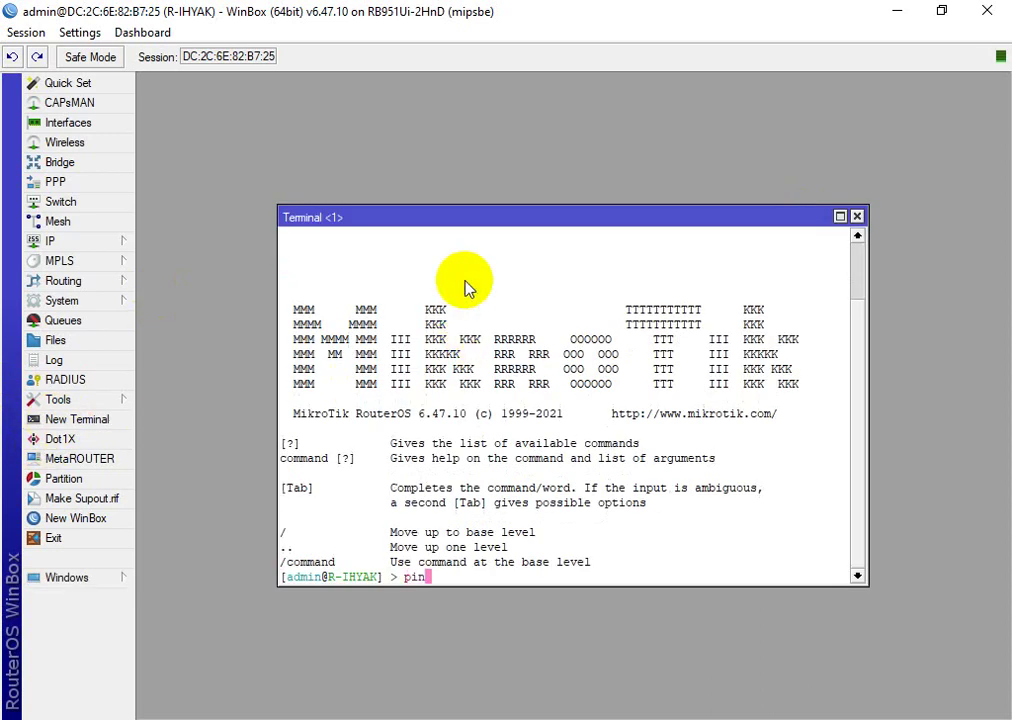
{"action": "type", "text": "g google"}
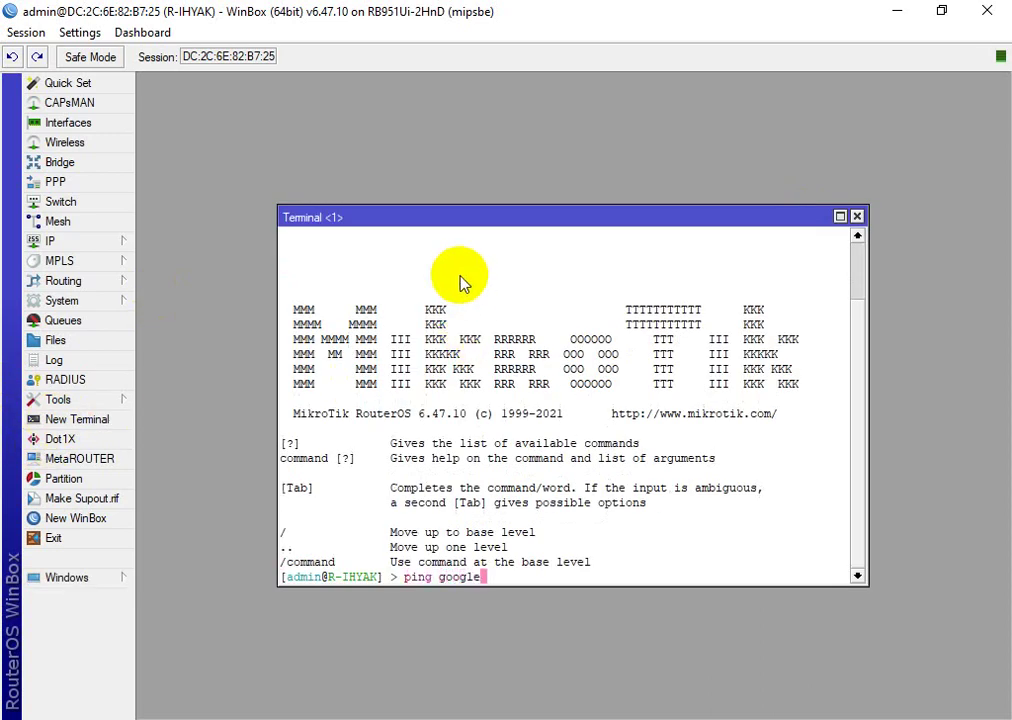
{"action": "type", "text": ".com"}
{"action": "key", "text": "Return"}
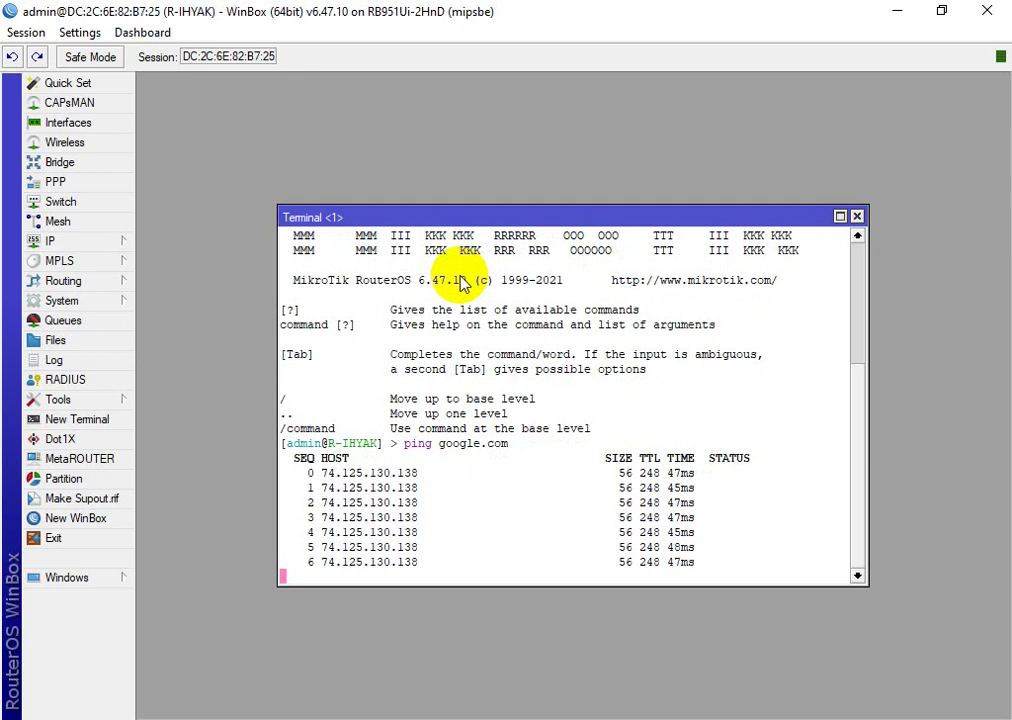
{"action": "key", "text": "ctrl+c"}
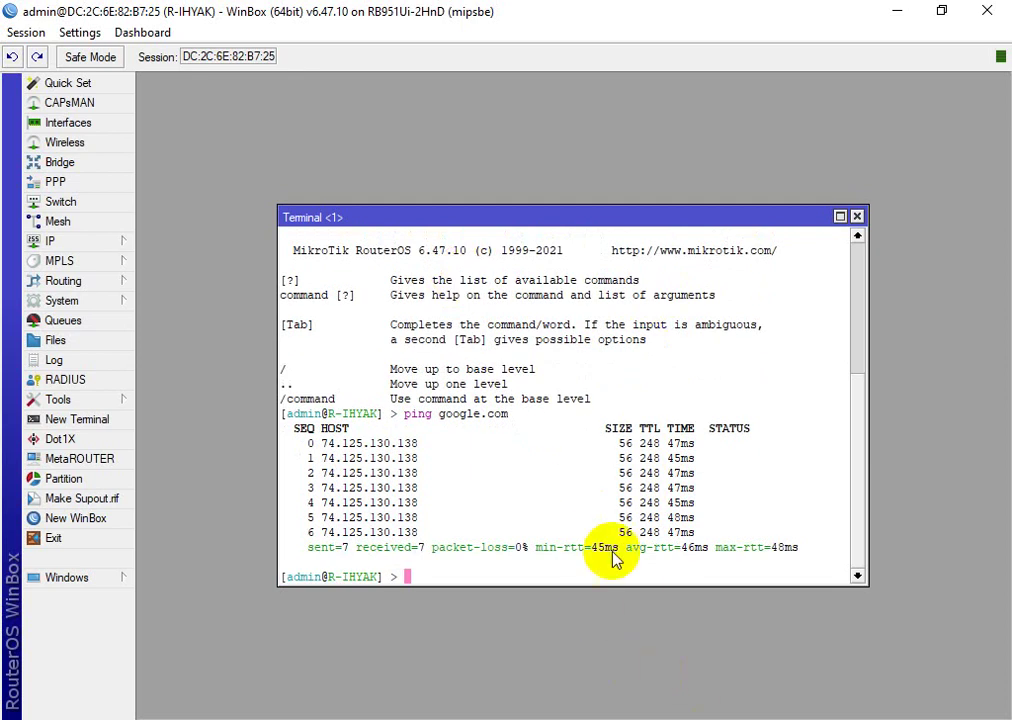
- Ping 8.8.4.4 from the router terminal and stop it after a series of replies
{"action": "type", "text": "ping 8.8.4.4"}
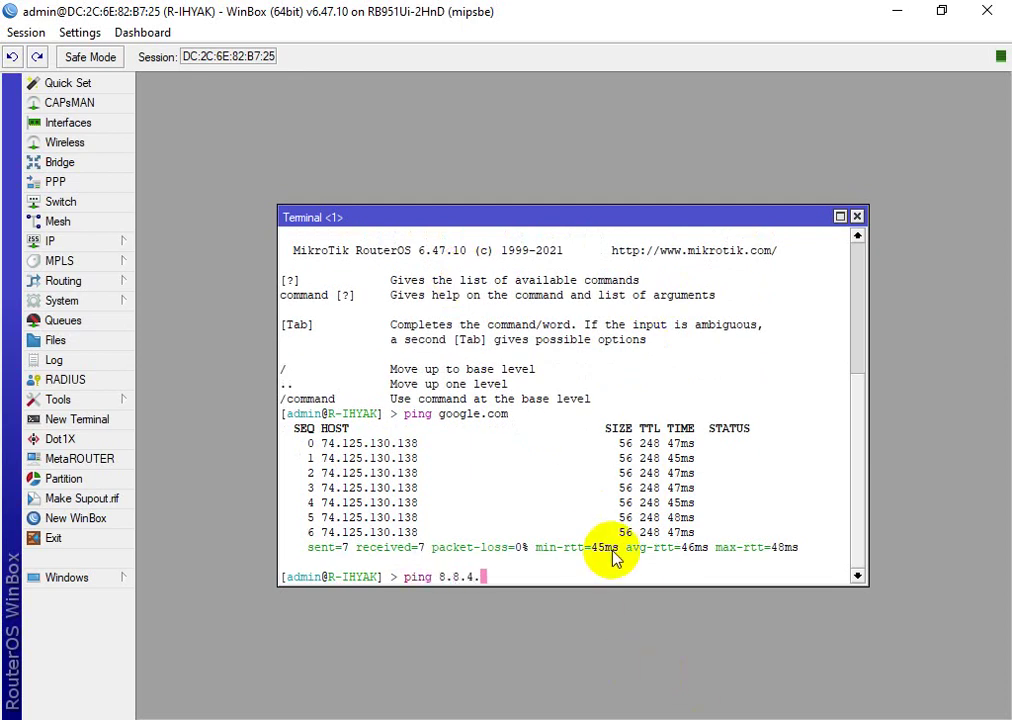
{"action": "key", "text": "Return"}
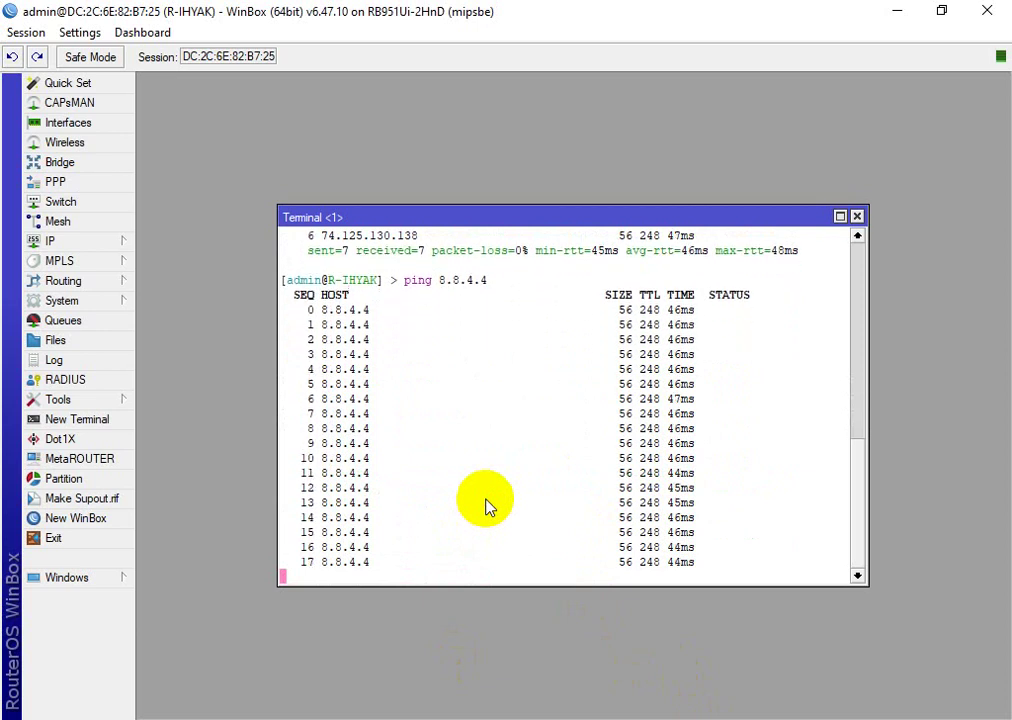
{"action": "left_click_drag", "start_coordinate": [400, 384], "coordinate": [405, 398]}
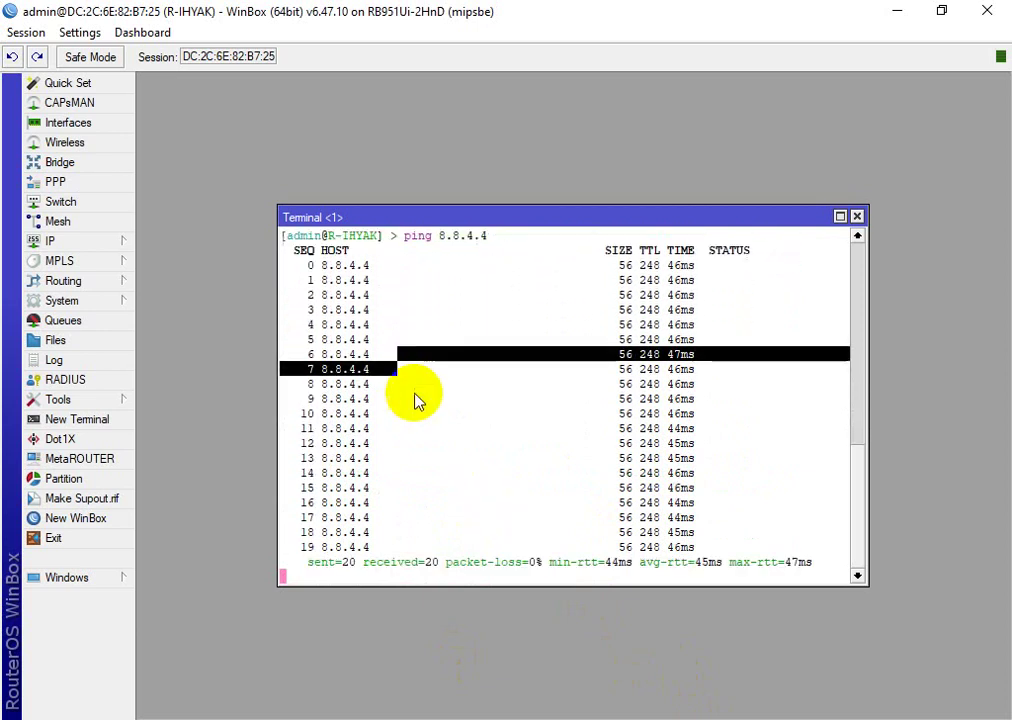
{"action": "left_click", "coordinate": [521, 487]}
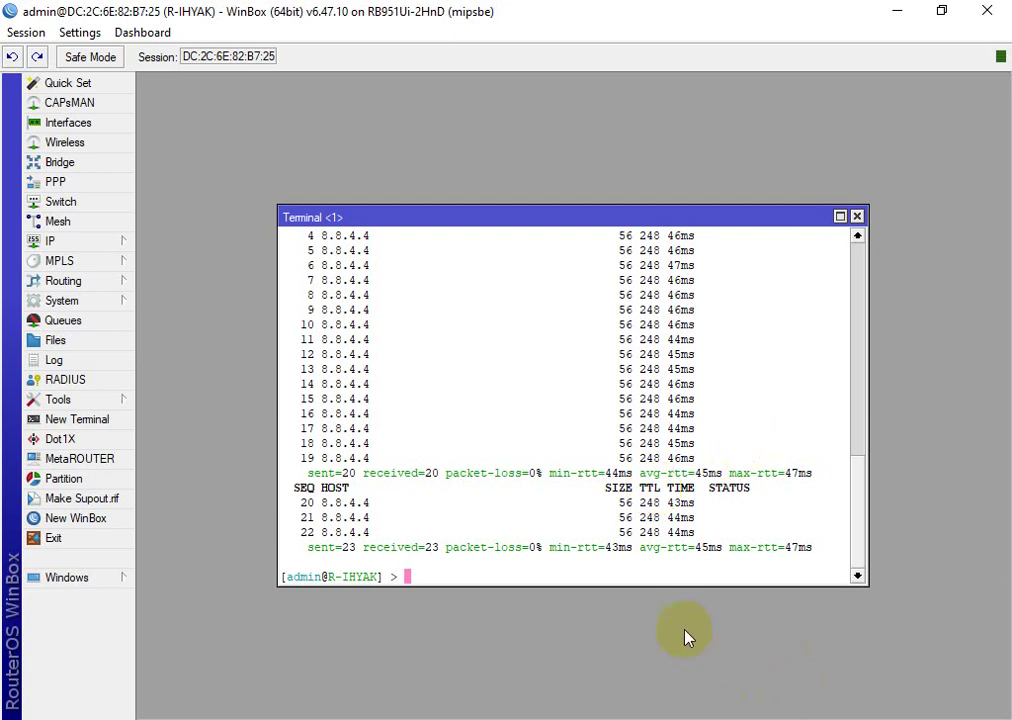
- Switch to a Windows Command Prompt on the PC and ping google.com
{"action": "key", "text": "super+d"}
{"action": "key", "text": "super+r"}
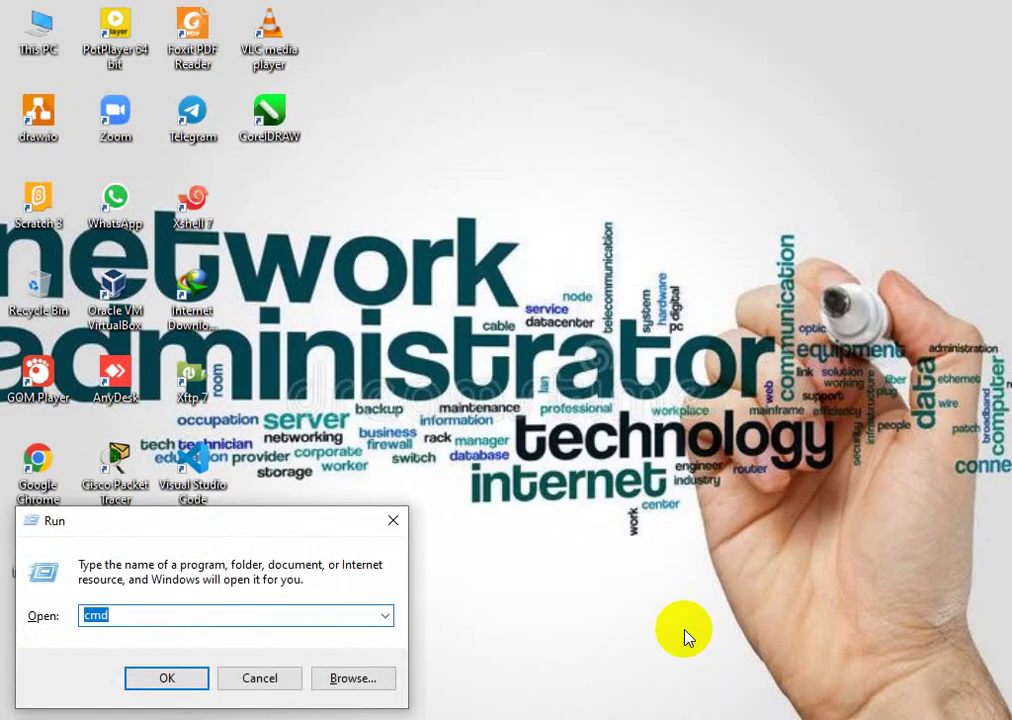
{"action": "key", "text": "Return"}
{"action": "type", "text": "ping"}
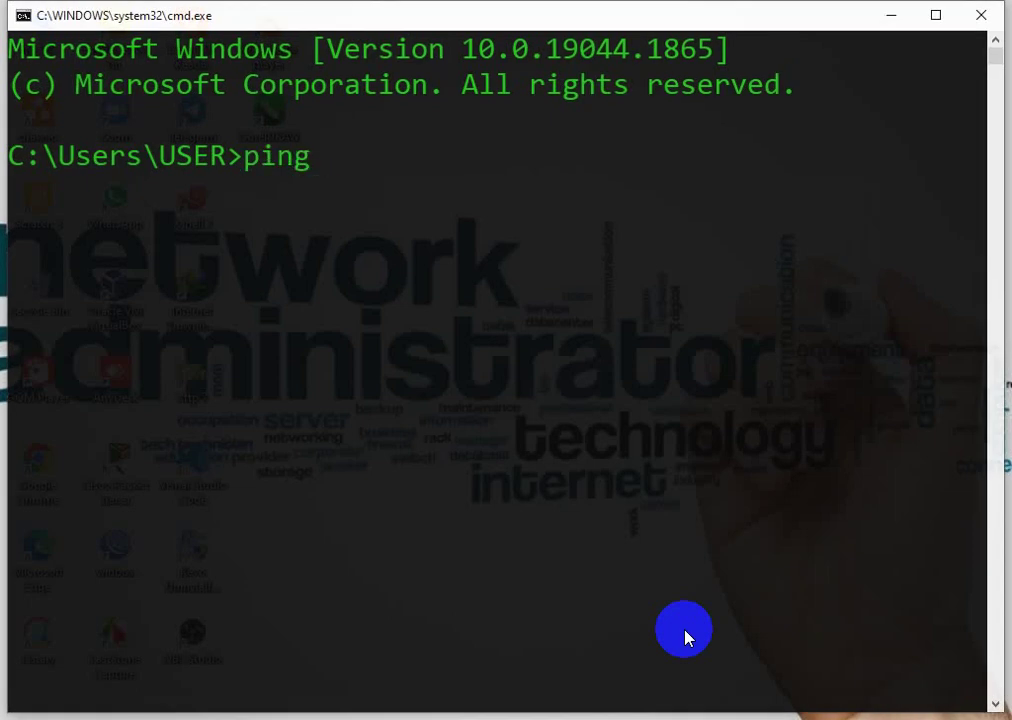
{"action": "type", "text": " google.com"}
{"action": "key", "text": "Return"}
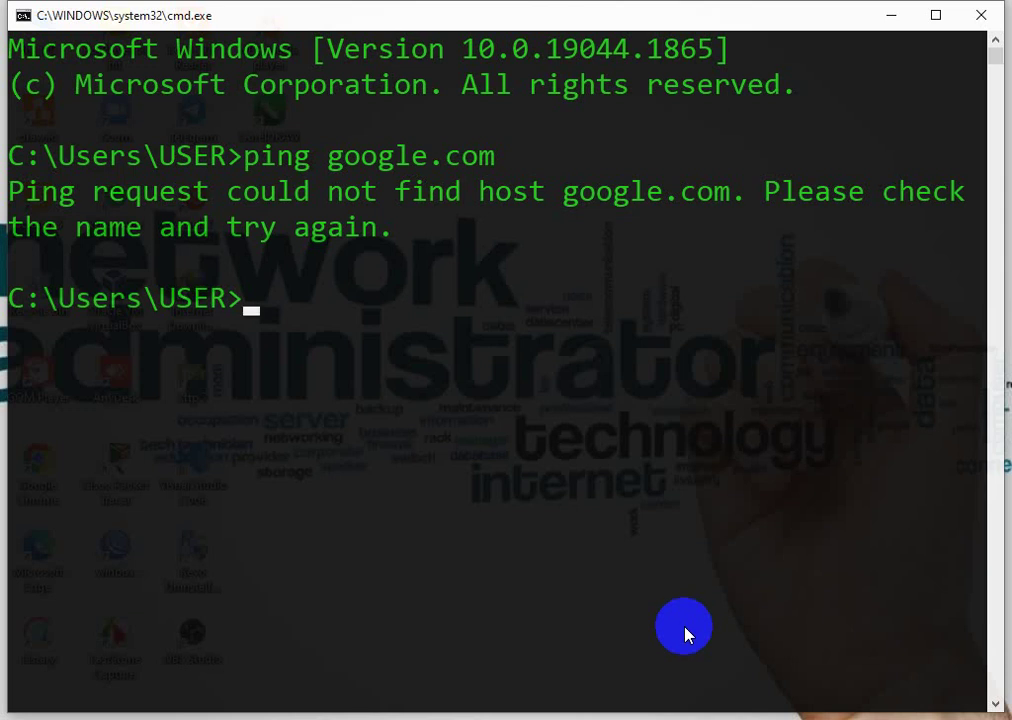
- Return to WinBox and close the router's terminal window
{"action": "key", "text": "super+d"}
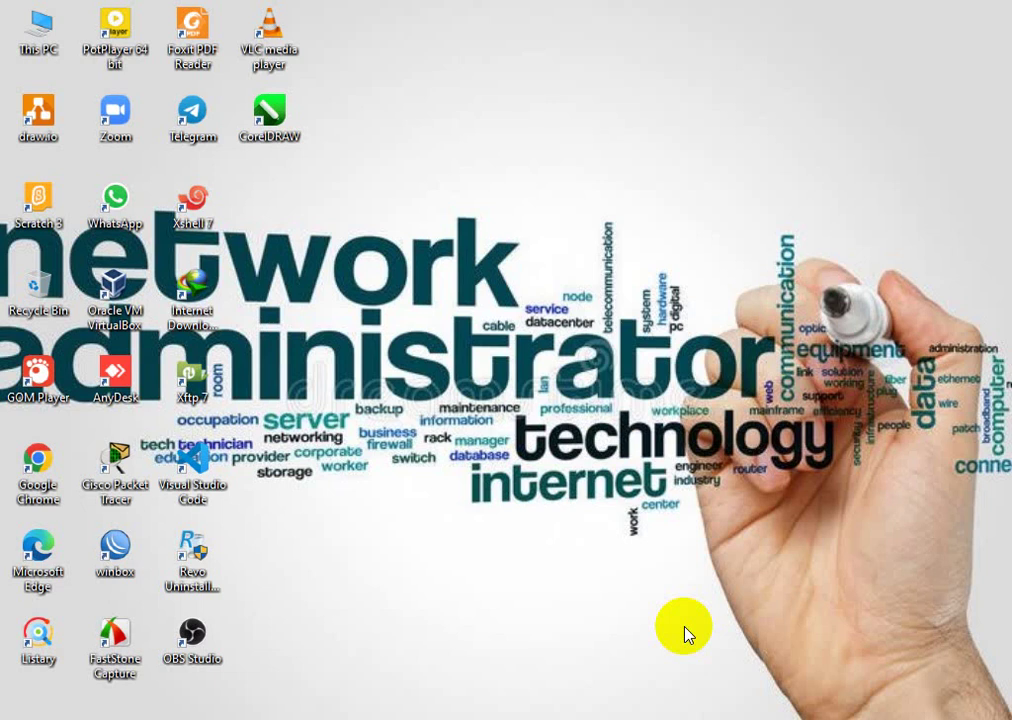
{"action": "key", "text": "alt+Tab"}
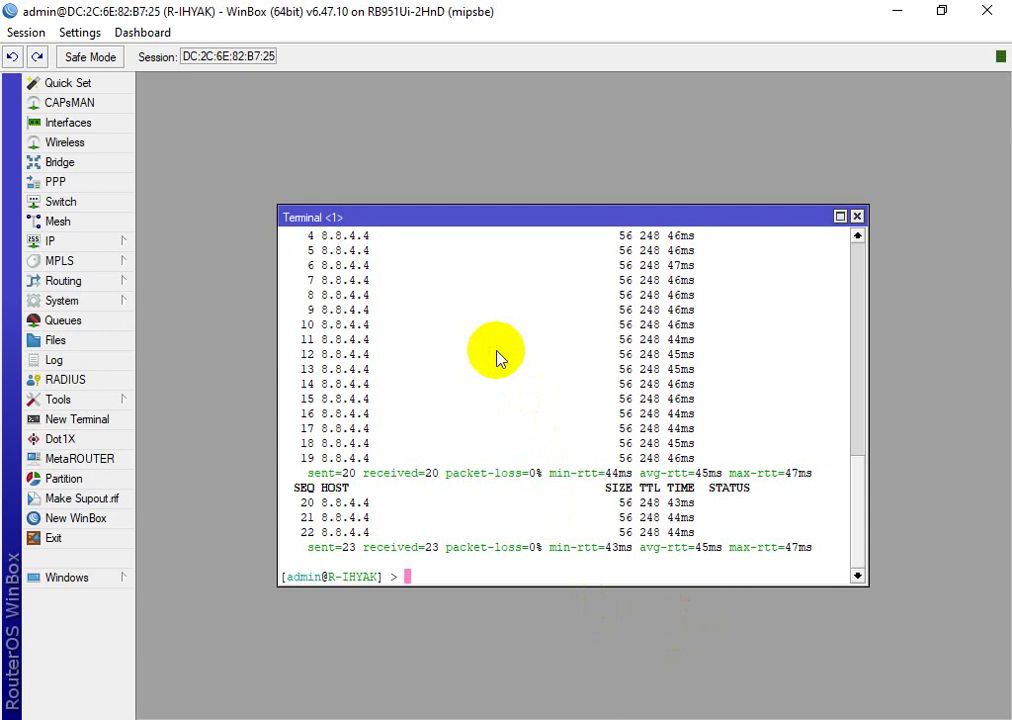
{"action": "key", "text": "ctrl+d"}
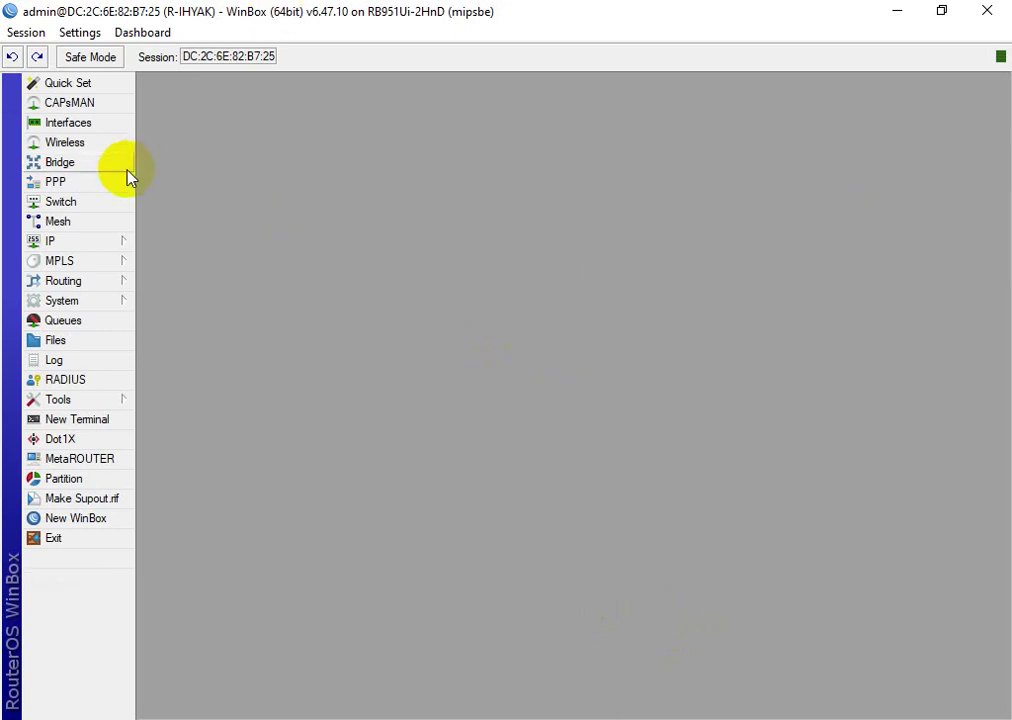
{"action": "left_click", "coordinate": [65, 142]}
{"action": "left_click", "coordinate": [77, 346]}
{"action": "left_click", "coordinate": [62, 201]}
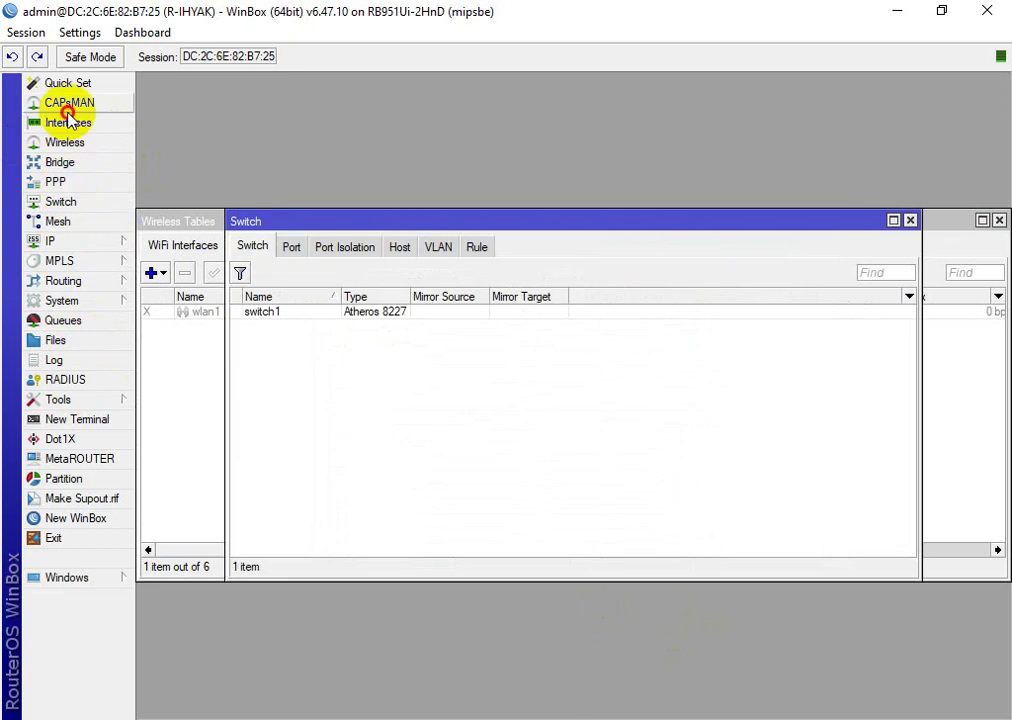
{"action": "left_click", "coordinate": [68, 103]}
{"action": "left_click_drag", "start_coordinate": [591, 245], "coordinate": [591, 361]}
{"action": "left_click_drag", "start_coordinate": [590, 221], "coordinate": [564, 209]}
{"action": "left_click", "coordinate": [888, 209]}
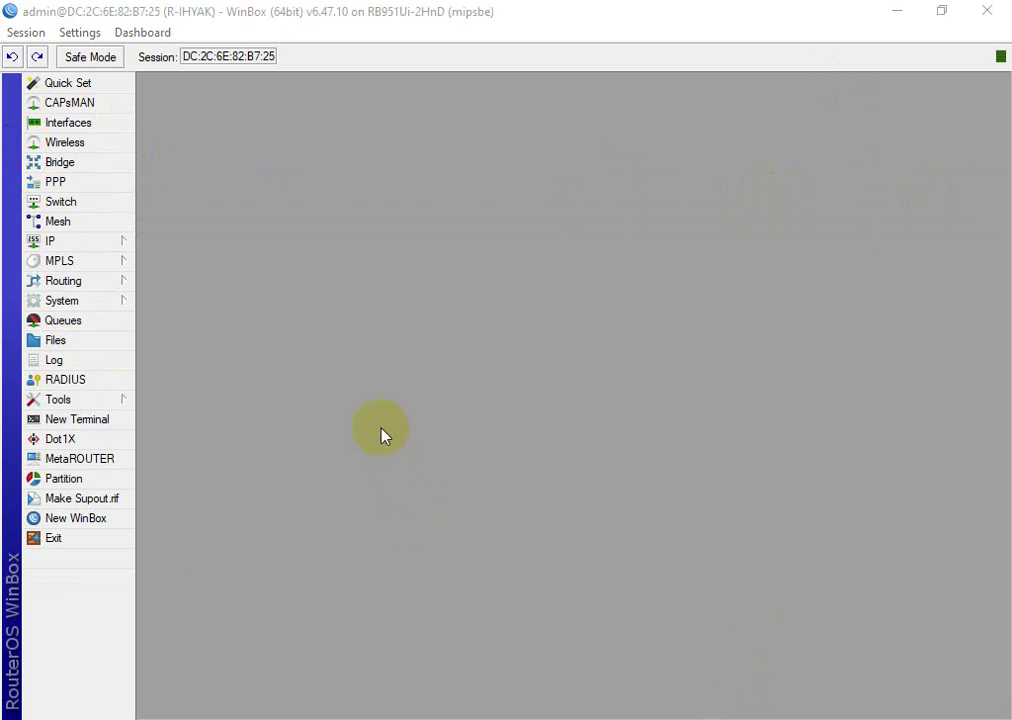
- Start a new firewall NAT rule with chain srcnat and outgoing interface ether1
{"action": "left_click", "coordinate": [86, 241]}
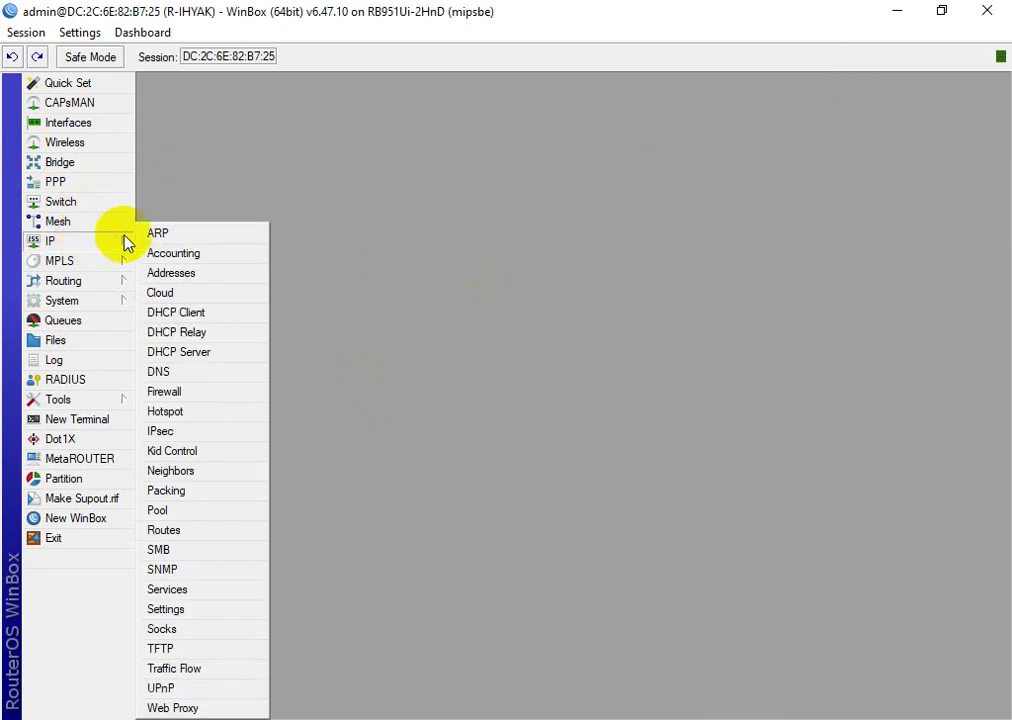
{"action": "left_click", "coordinate": [178, 392]}
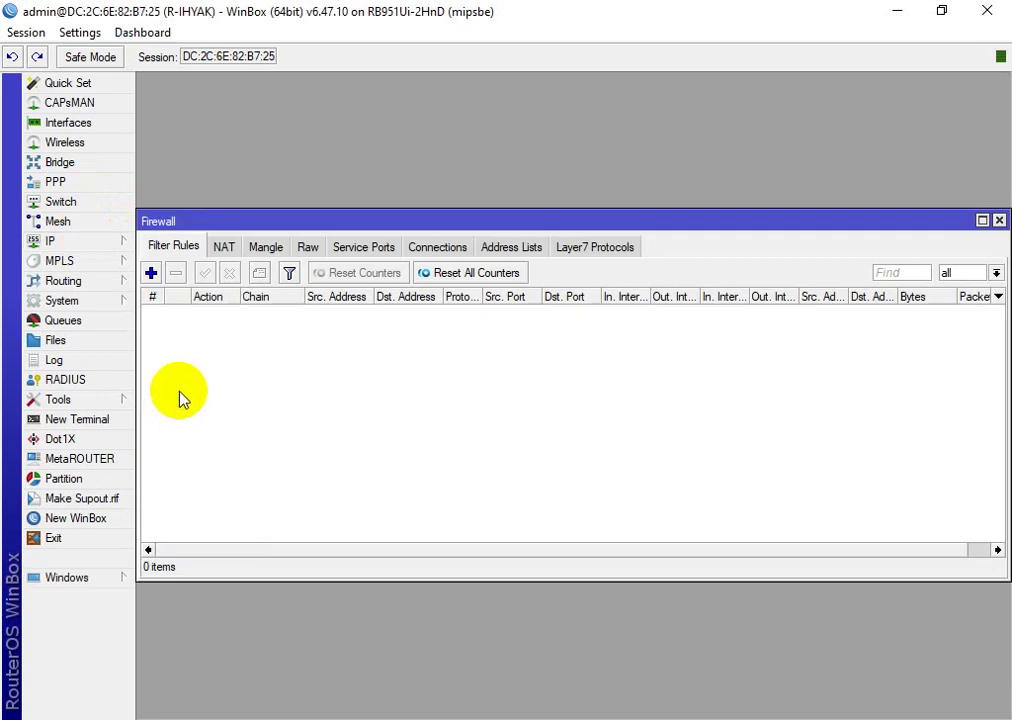
{"action": "left_click", "coordinate": [224, 247]}
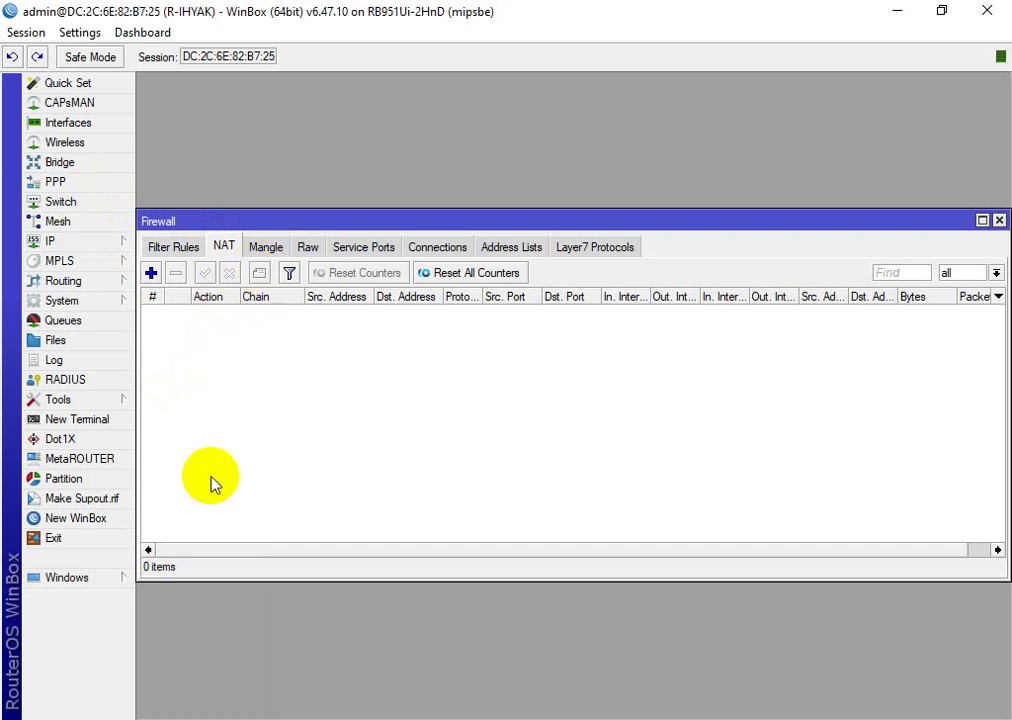
{"action": "left_click", "coordinate": [151, 273]}
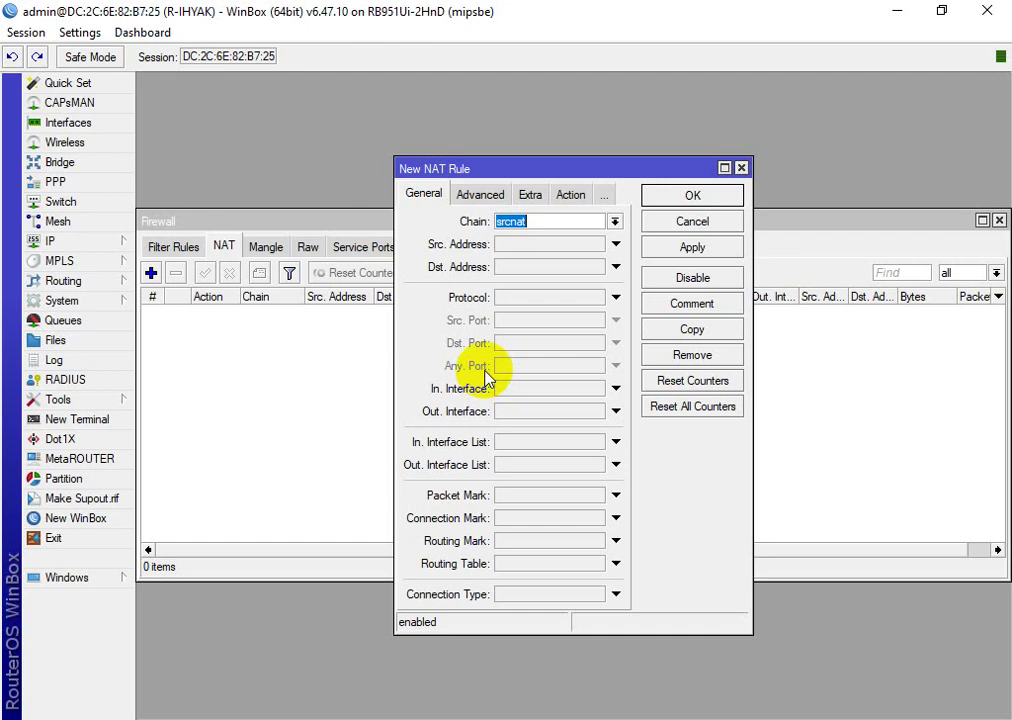
{"action": "left_click", "coordinate": [610, 413]}
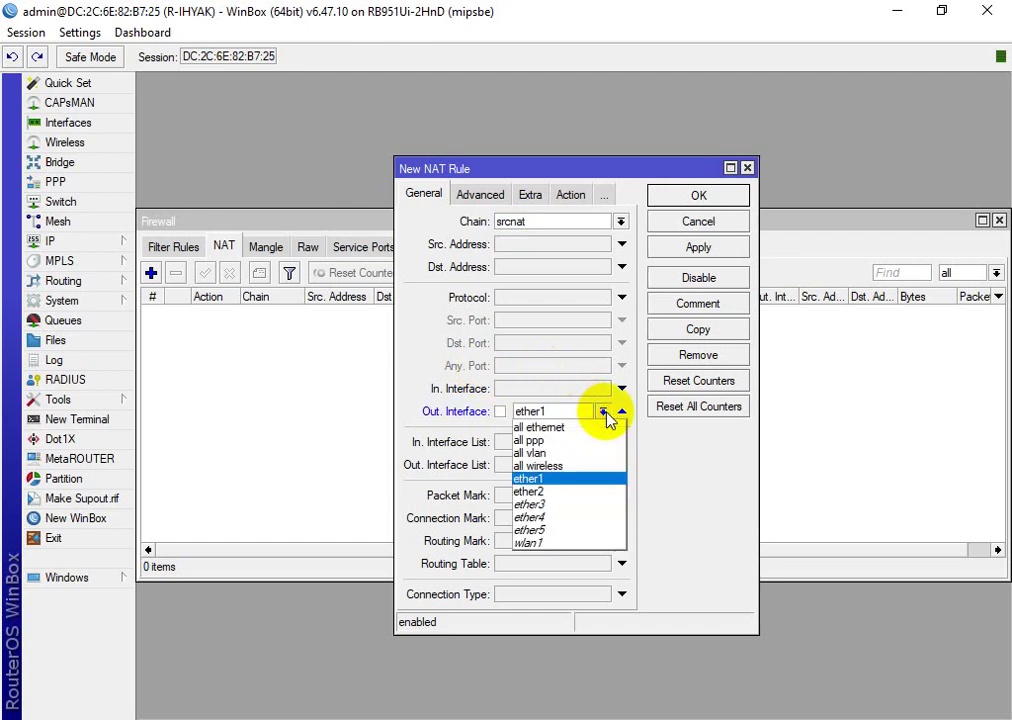
{"action": "left_click", "coordinate": [604, 413]}
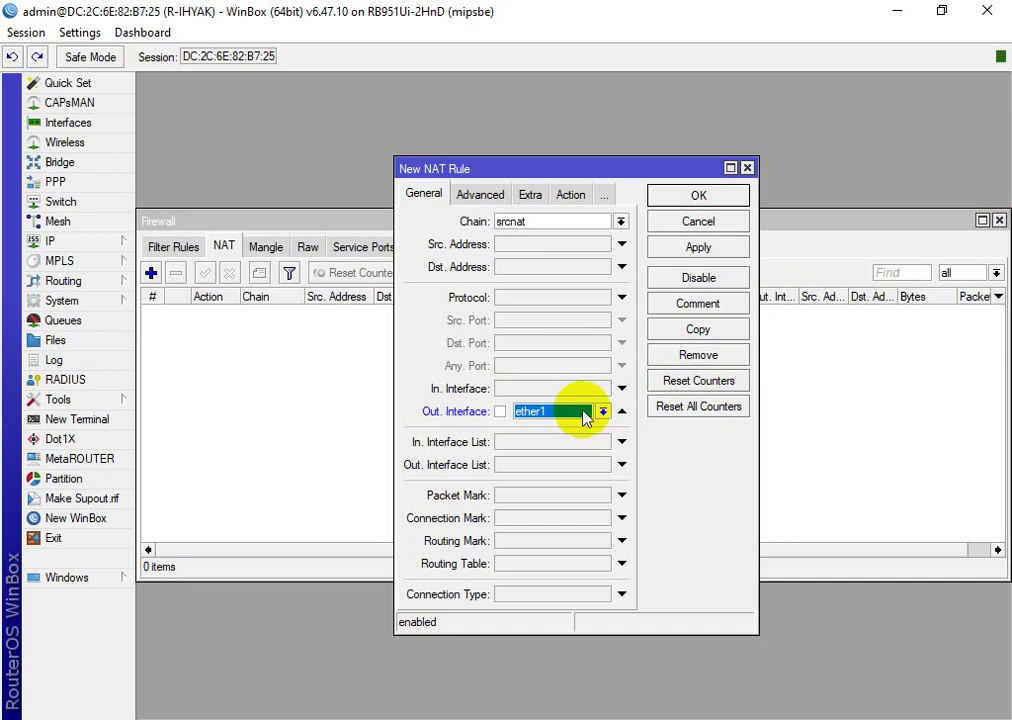
- Set the action of the new NAT rule to masquerade
{"action": "left_click", "coordinate": [560, 194]}
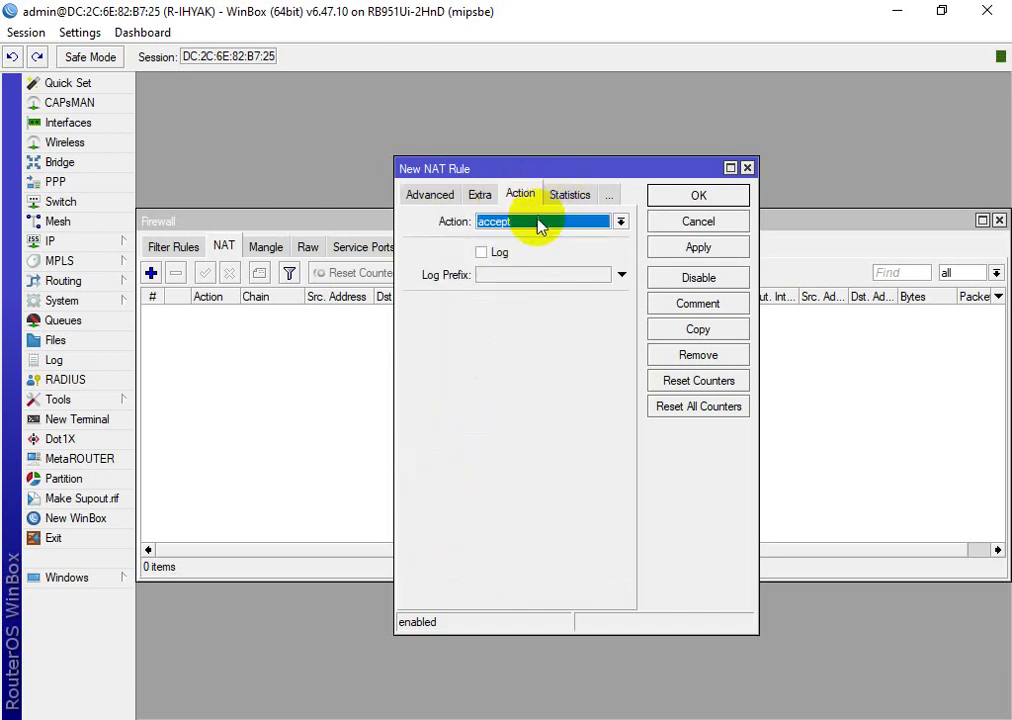
{"action": "left_click", "coordinate": [538, 225]}
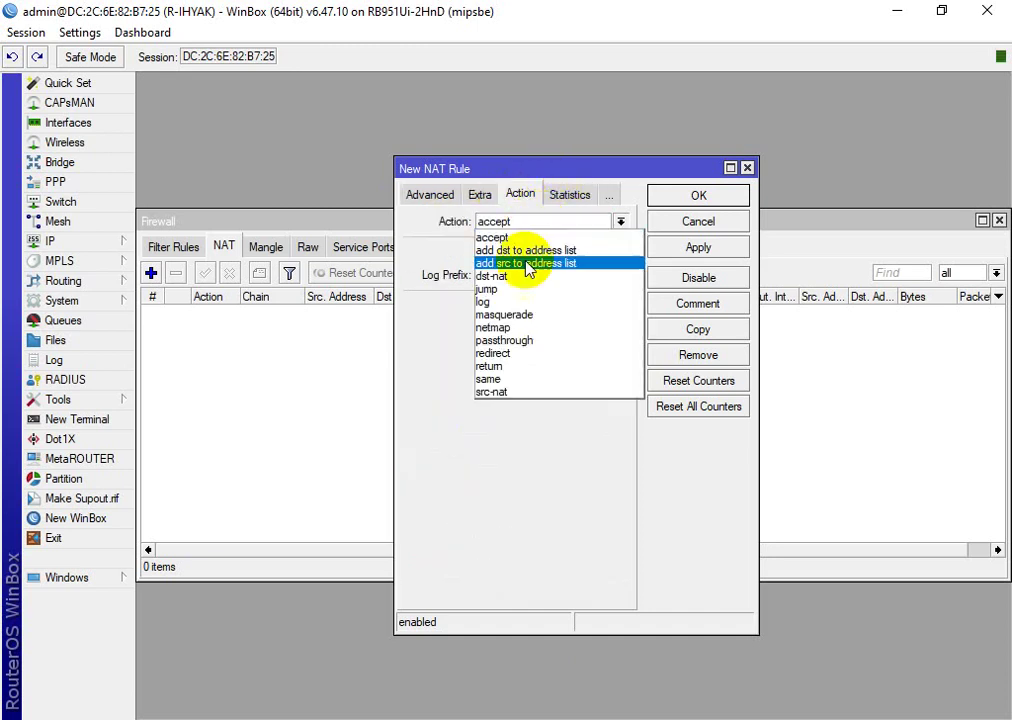
{"action": "left_click", "coordinate": [521, 315]}
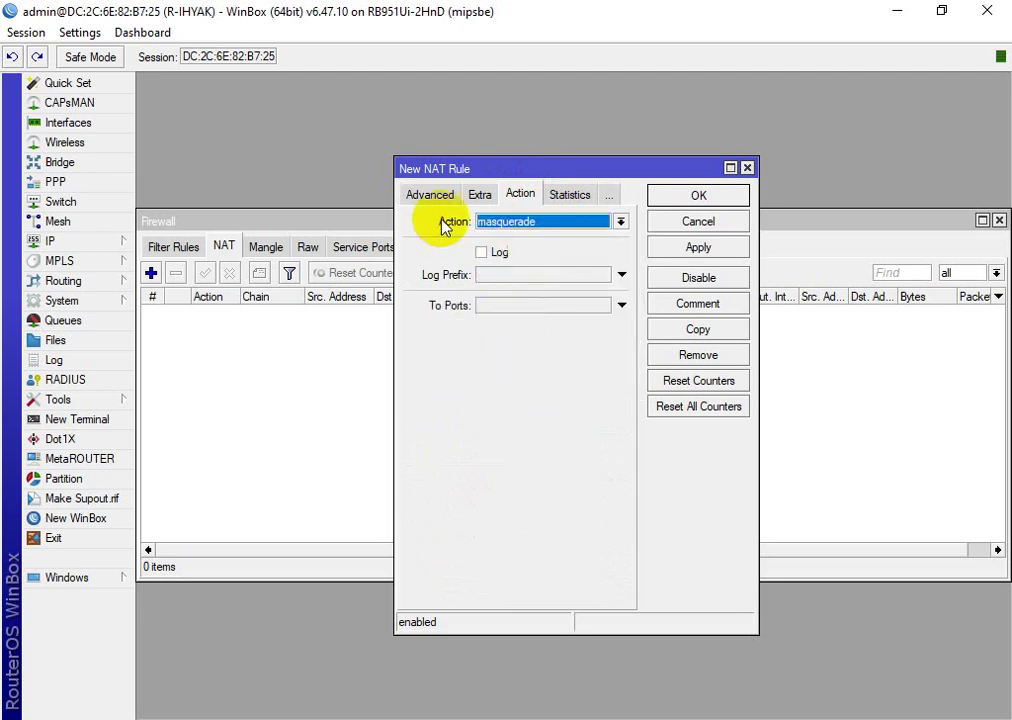
- Widen the NAT rule dialog and review the rule's chain, outgoing interface and action
{"action": "left_click", "coordinate": [418, 195]}
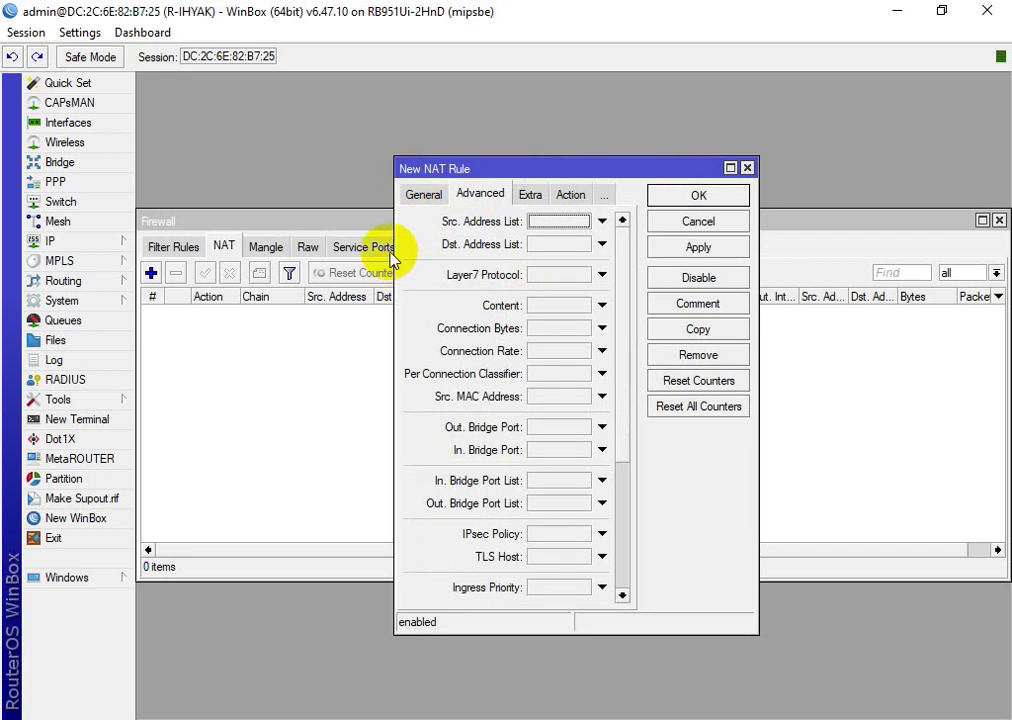
{"action": "left_click_drag", "start_coordinate": [395, 230], "coordinate": [276, 235]}
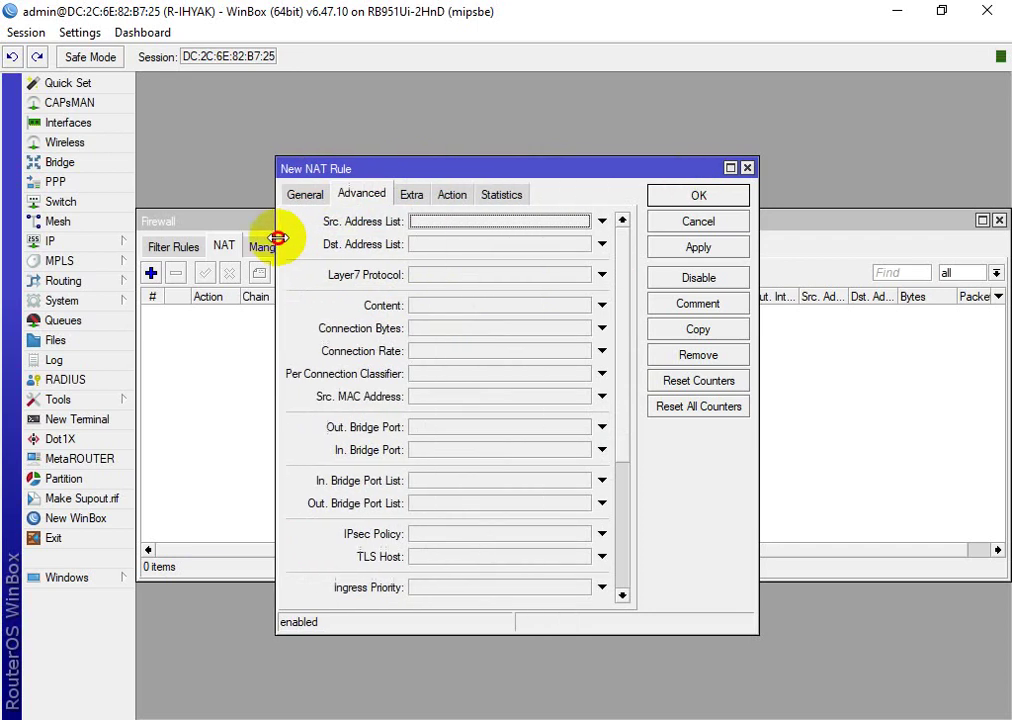
{"action": "left_click", "coordinate": [305, 194]}
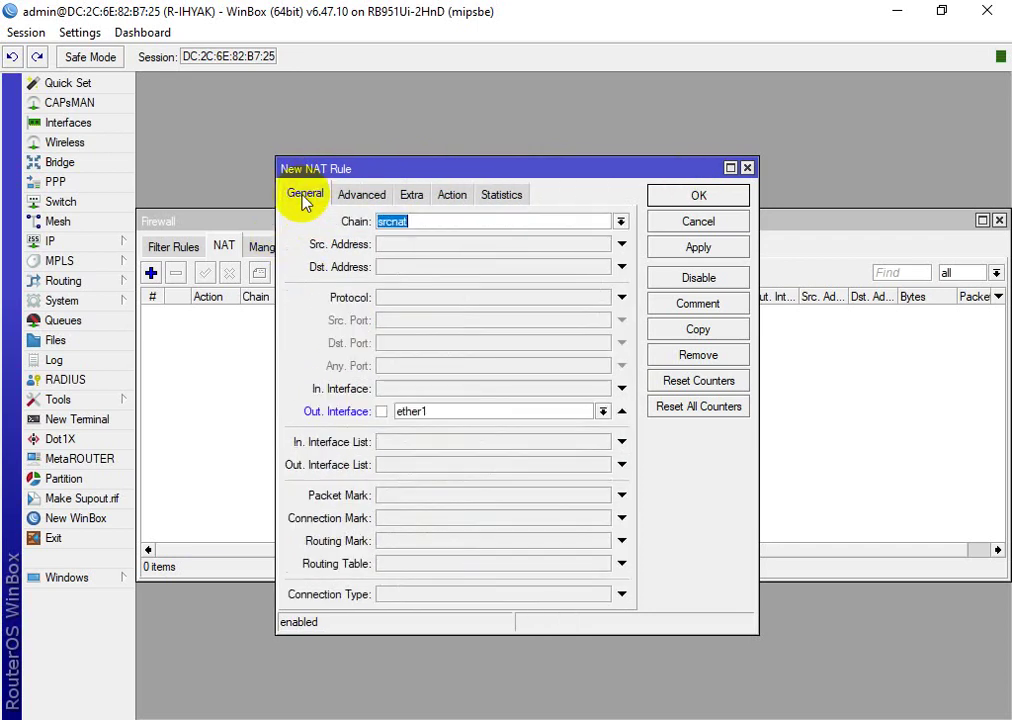
{"action": "left_click", "coordinate": [418, 221]}
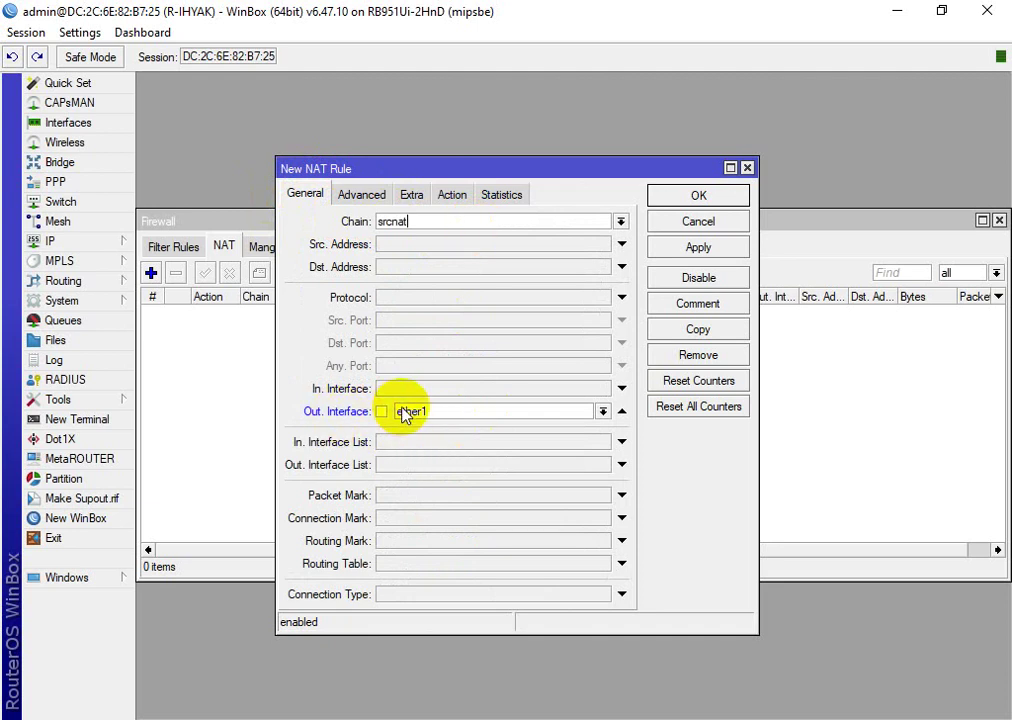
{"action": "left_click", "coordinate": [451, 194]}
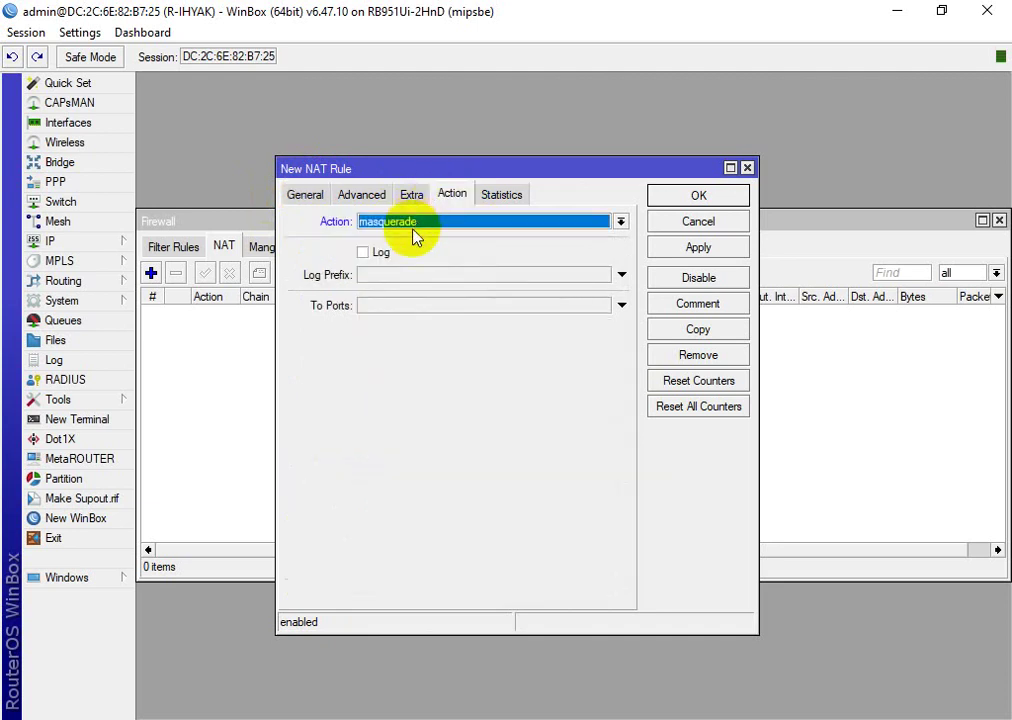
- Apply and save the new masquerade NAT rule
{"action": "left_click", "coordinate": [697, 248]}
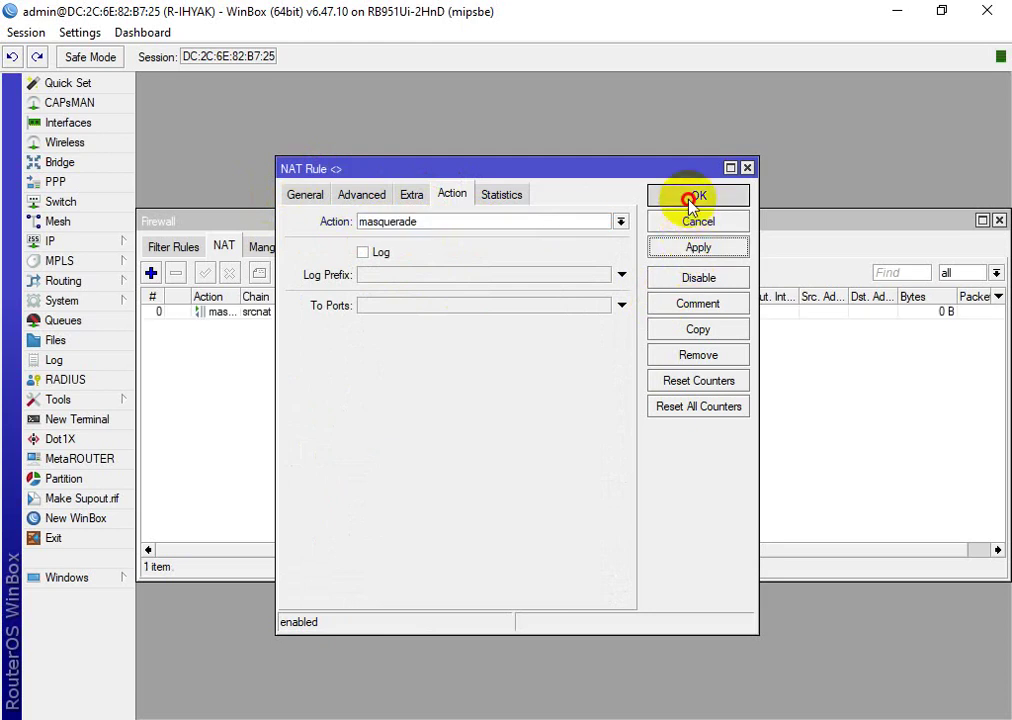
{"action": "left_click", "coordinate": [692, 198]}
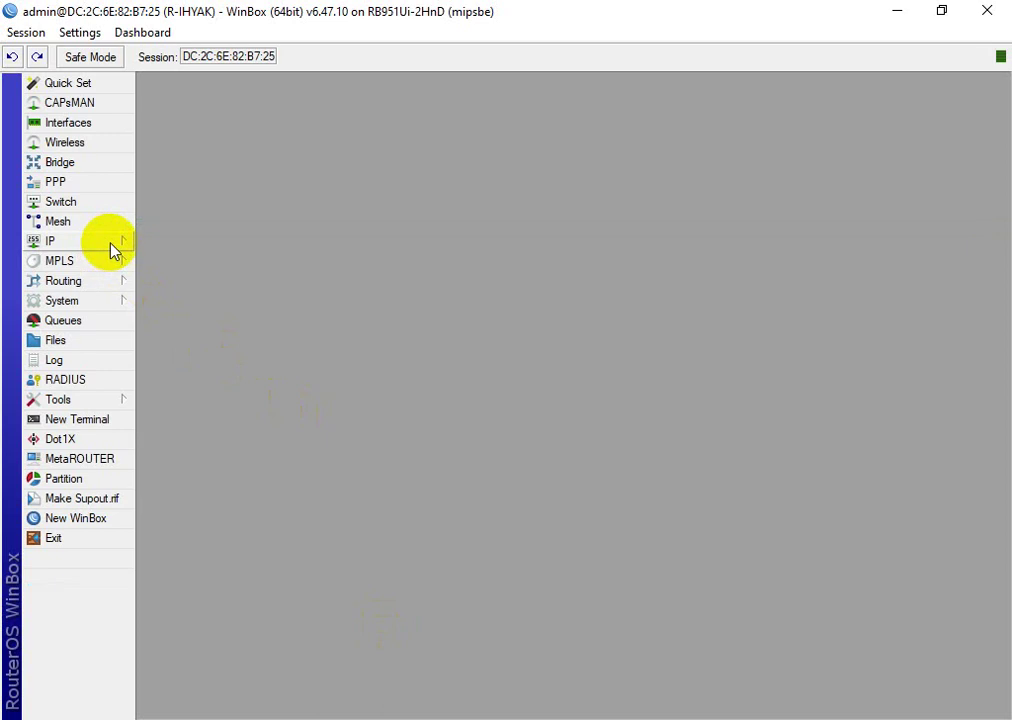
- Add the IP address 192.168.2.1/24 to interface ether2 in the router's address list and apply it
{"action": "left_click", "coordinate": [118, 248]}
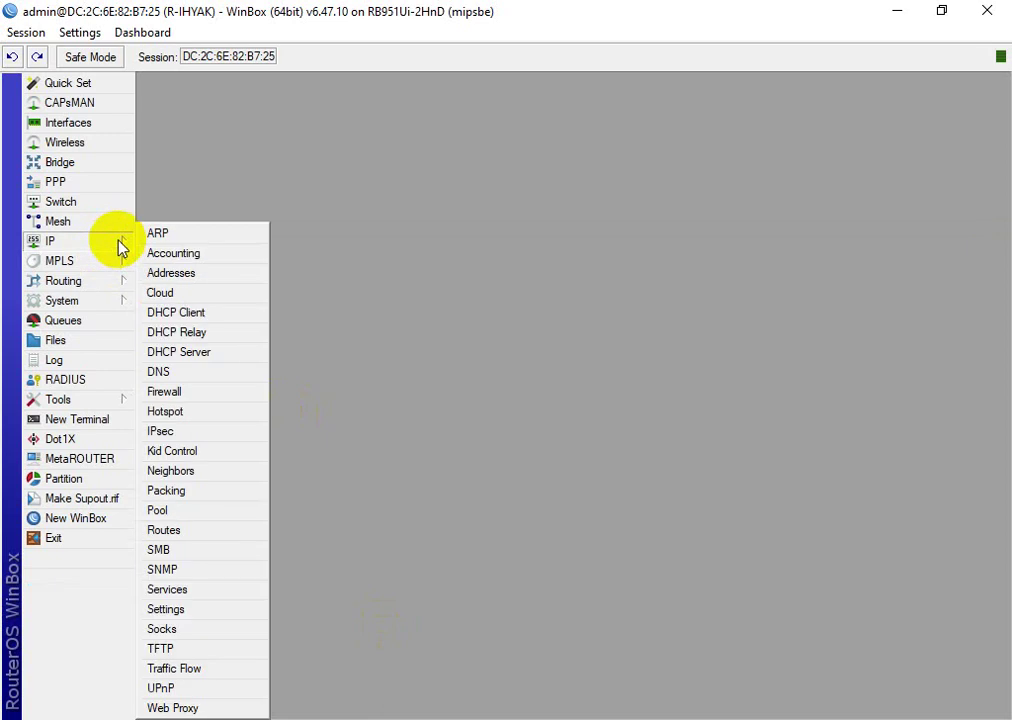
{"action": "left_click", "coordinate": [171, 281]}
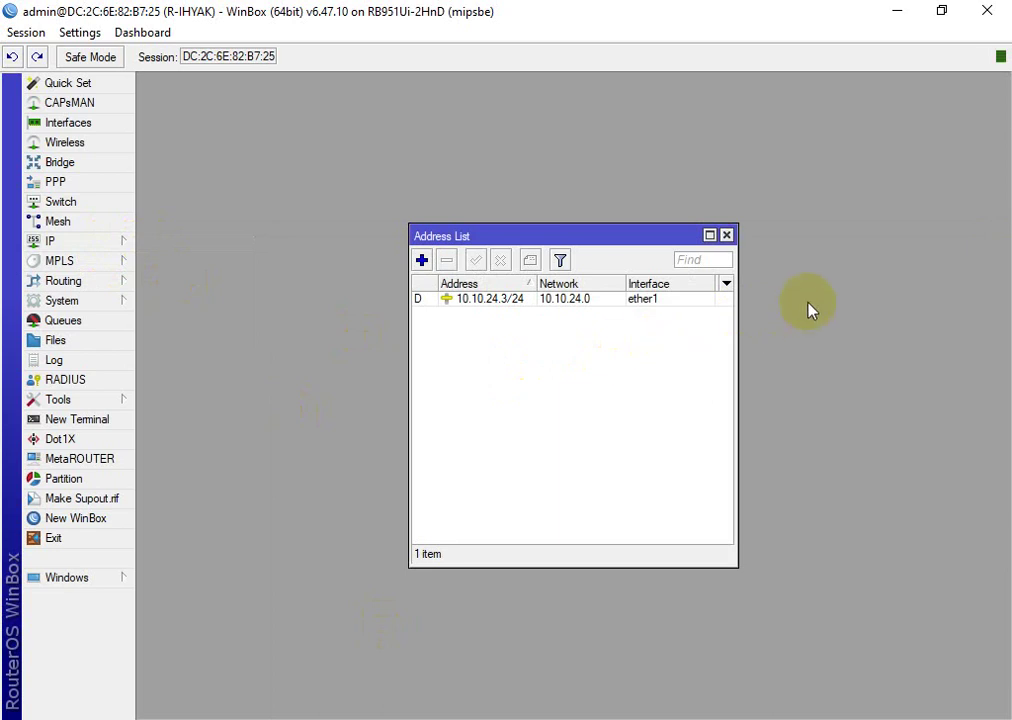
{"action": "left_click", "coordinate": [422, 259]}
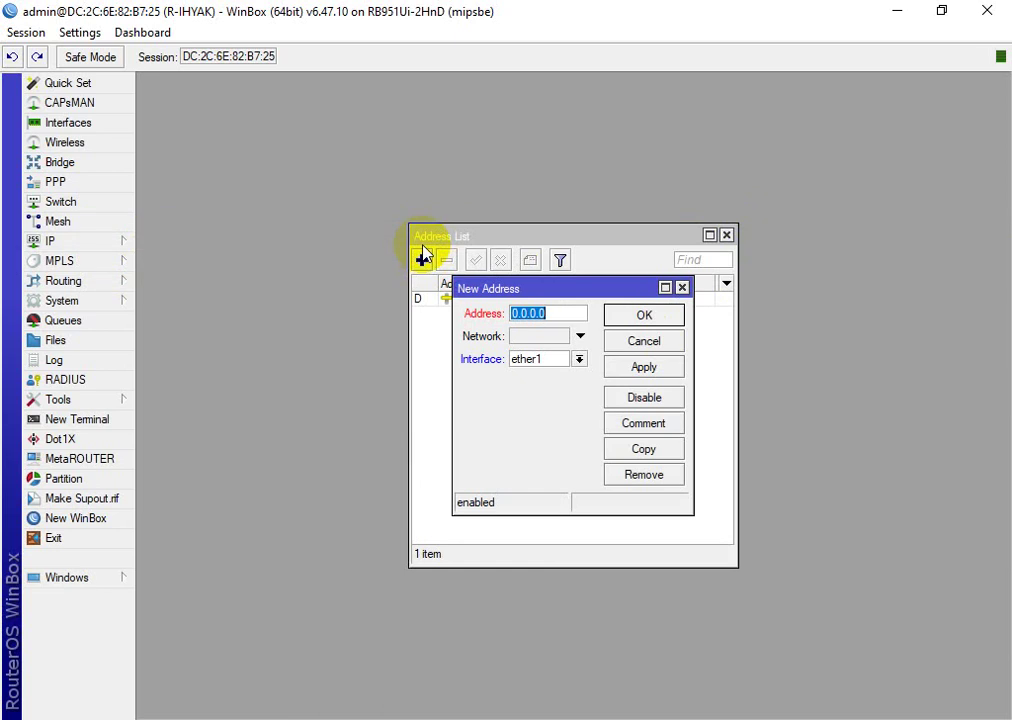
{"action": "type", "text": "192.16"}
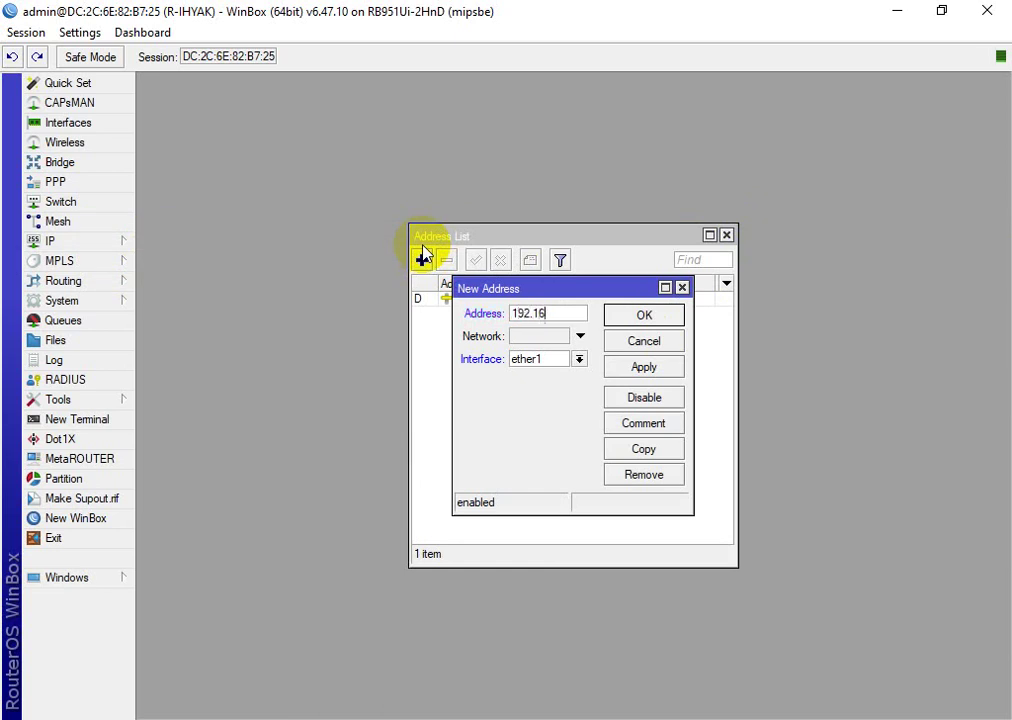
{"action": "type", "text": "8."}
{"action": "type", "text": "2.1"}
{"action": "type", "text": "/24"}
{"action": "left_click", "coordinate": [547, 362]}
{"action": "left_click", "coordinate": [546, 388]}
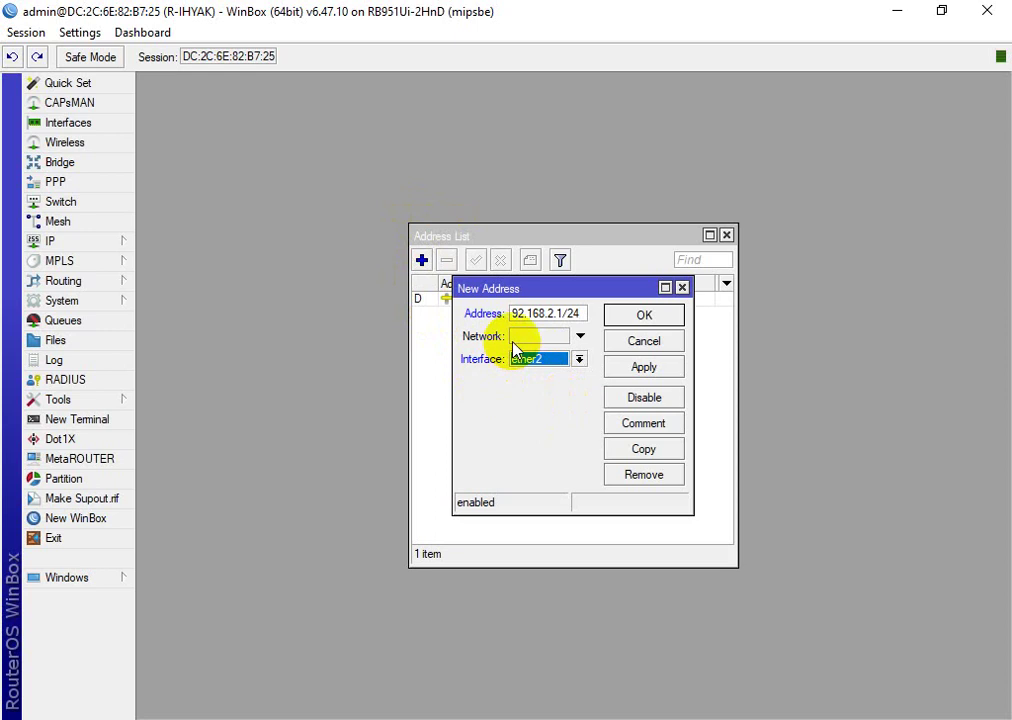
{"action": "left_click", "coordinate": [630, 372]}
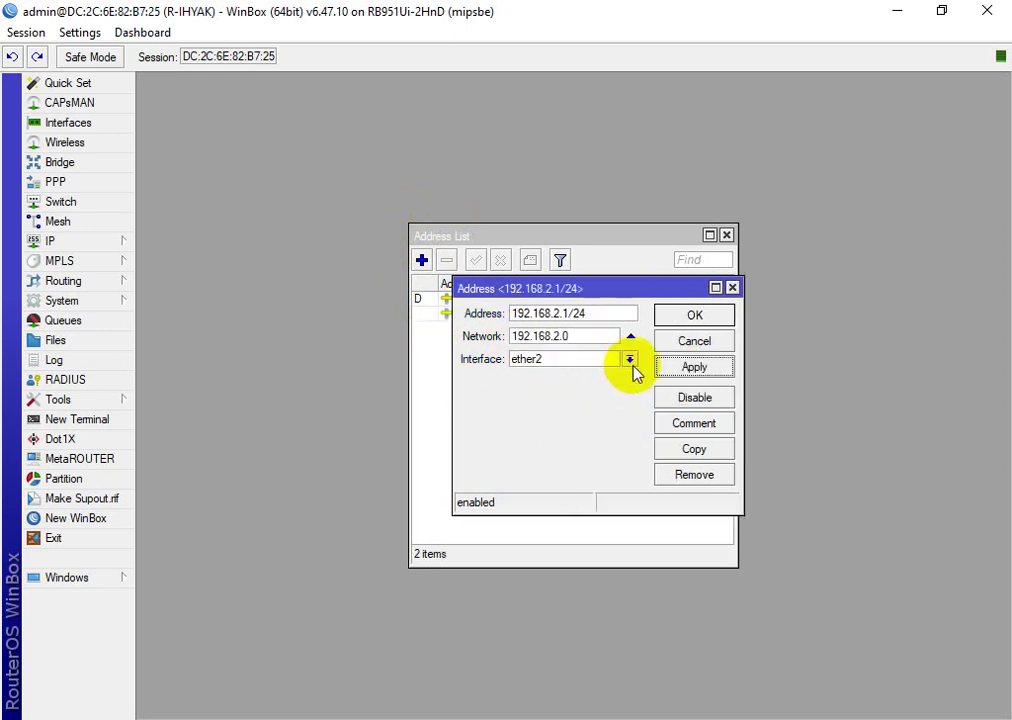
- Add the comment "Nyambung dok laptop" to the ether2 address and save the address entry
{"action": "left_click", "coordinate": [680, 428]}
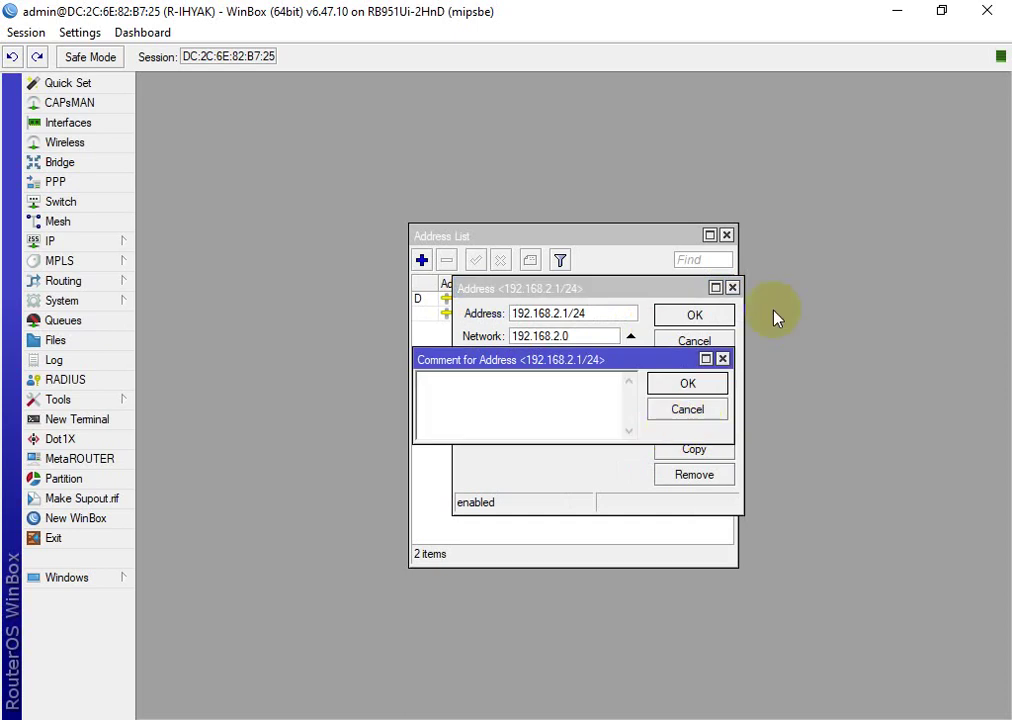
{"action": "type", "text": "Nyambung dok Isaptop"}
{"action": "key", "text": "BackSpace"}
{"action": "key", "text": "BackSpace"}
{"action": "key", "text": "BackSpace"}
{"action": "key", "text": "BackSpace"}
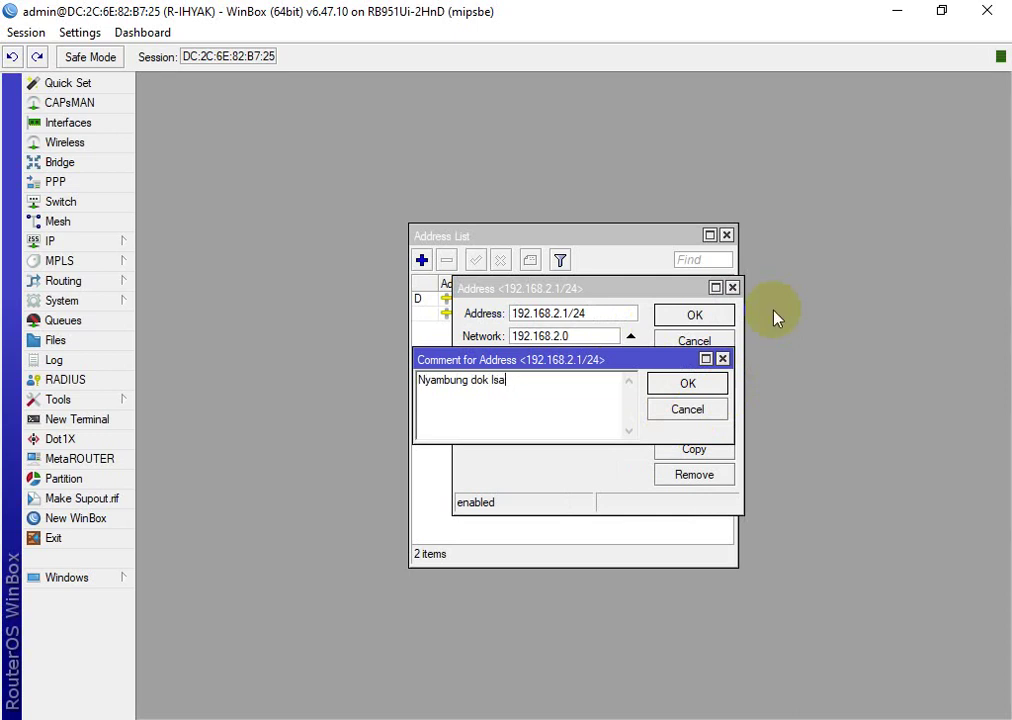
{"action": "type", "text": "ptop"}
{"action": "key", "text": "Return"}
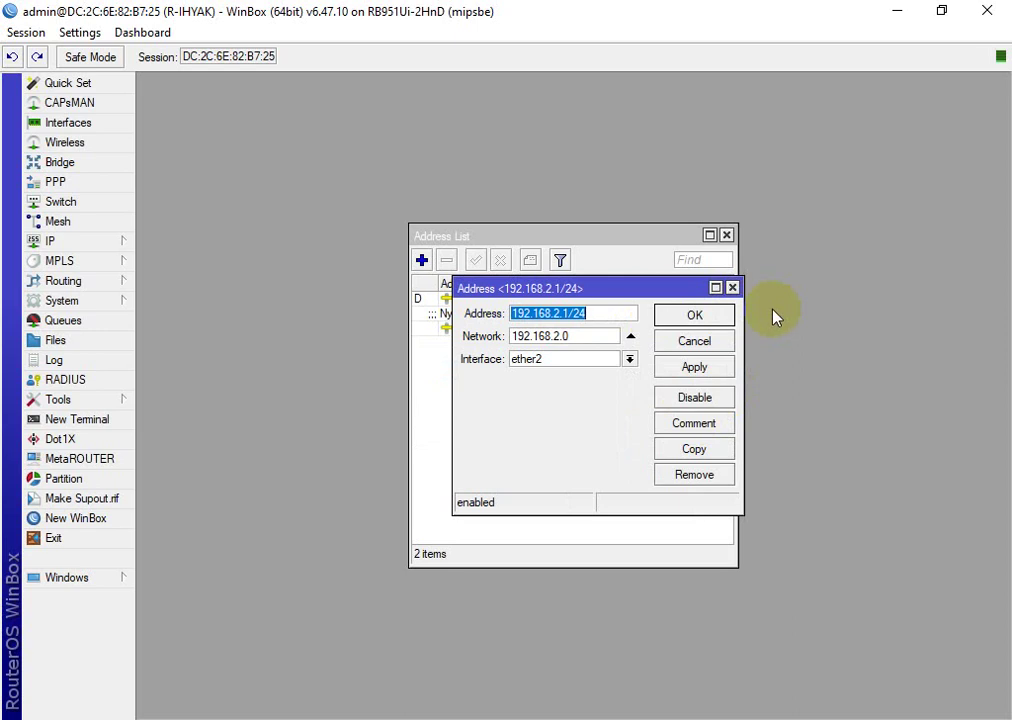
{"action": "left_click", "coordinate": [721, 321]}
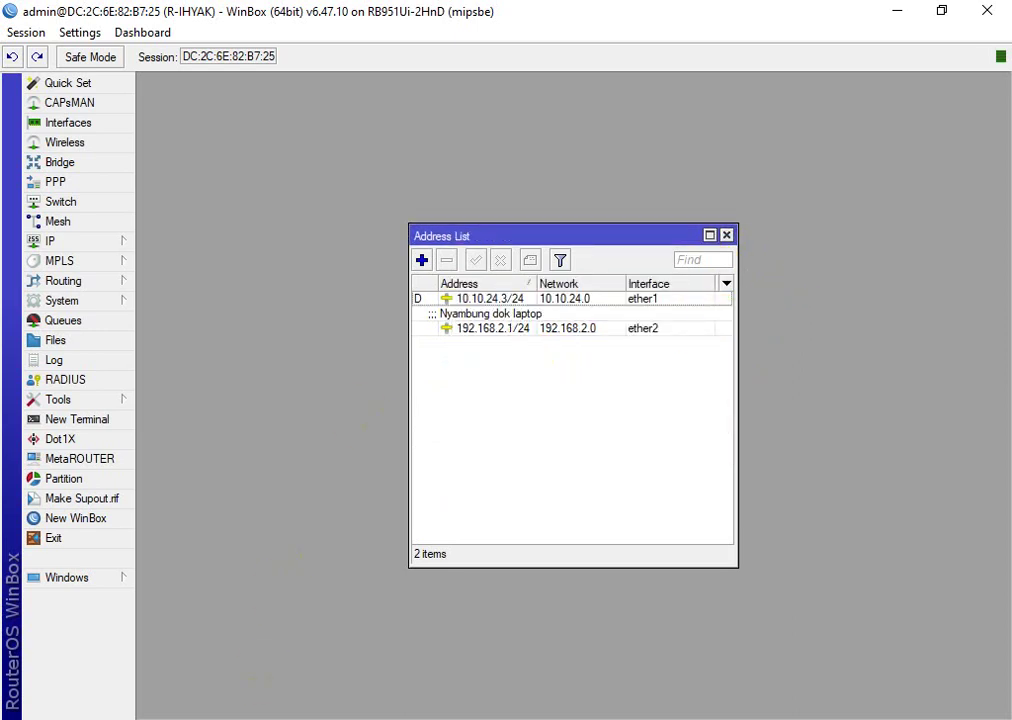
- Switch to the Windows Network Connections window and disconnect the PC from the LAB JARINGAN KOMPUTER Wi-Fi network
{"action": "key", "text": "alt+Tab"}
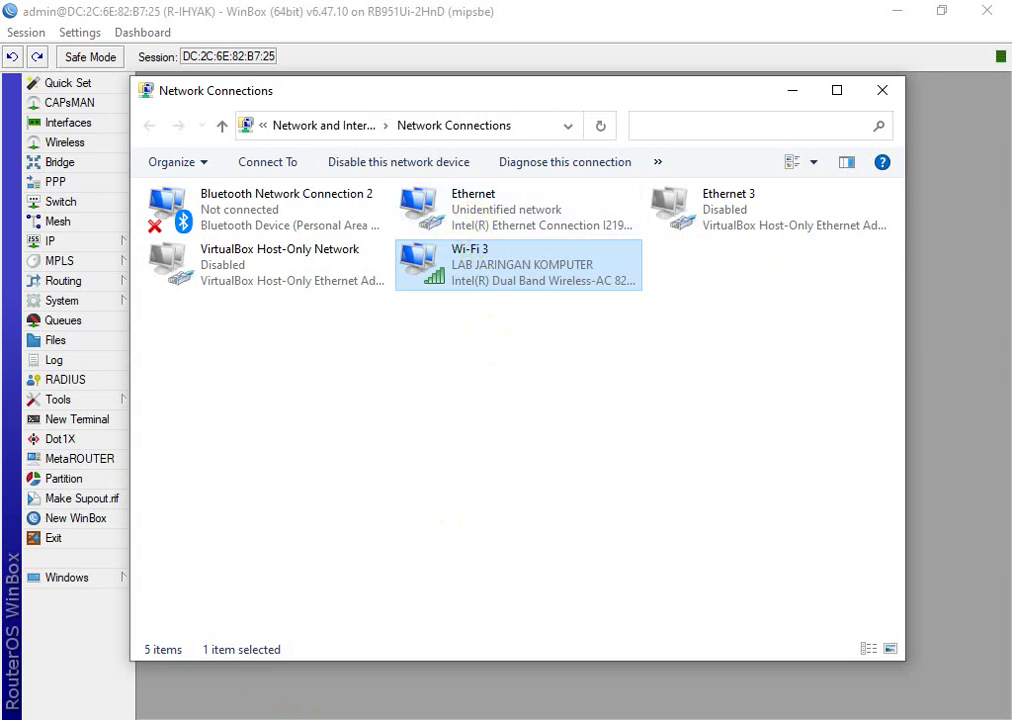
{"action": "left_click", "coordinate": [850, 719]}
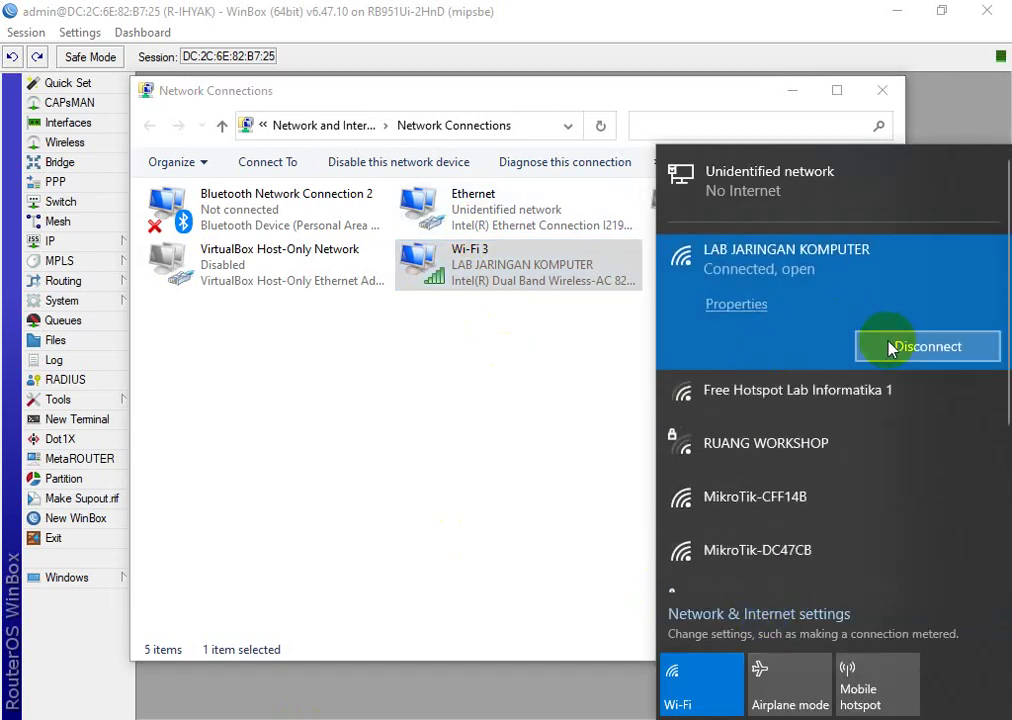
{"action": "left_click", "coordinate": [888, 347]}
{"action": "left_click", "coordinate": [481, 352]}
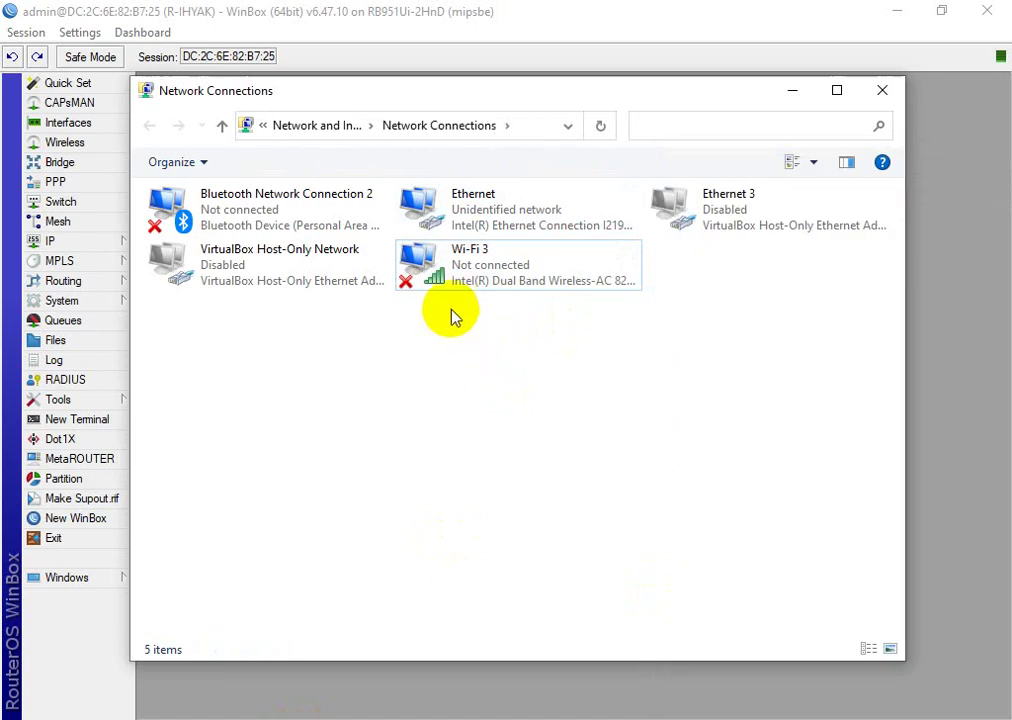
- Give the Ethernet adapter the static IPv4 address 192.168.2.2, subnet mask 255.255.255.0 and default gateway 192.168.2.1
{"action": "left_click", "coordinate": [508, 218]}
{"action": "right_click", "coordinate": [507, 218]}
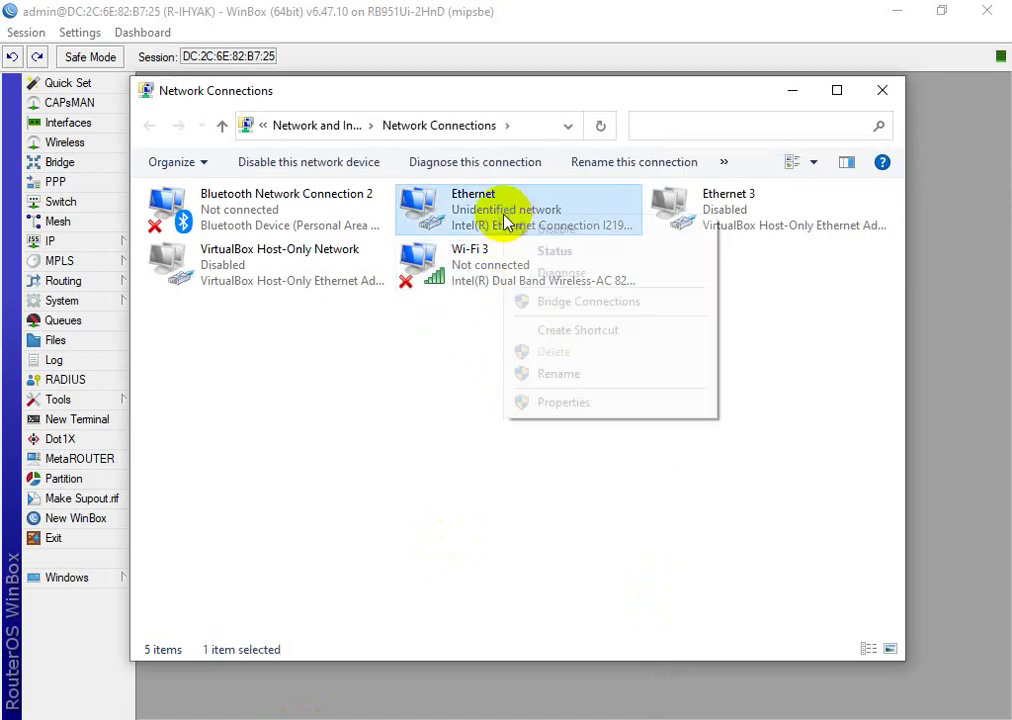
{"action": "left_click", "coordinate": [563, 403]}
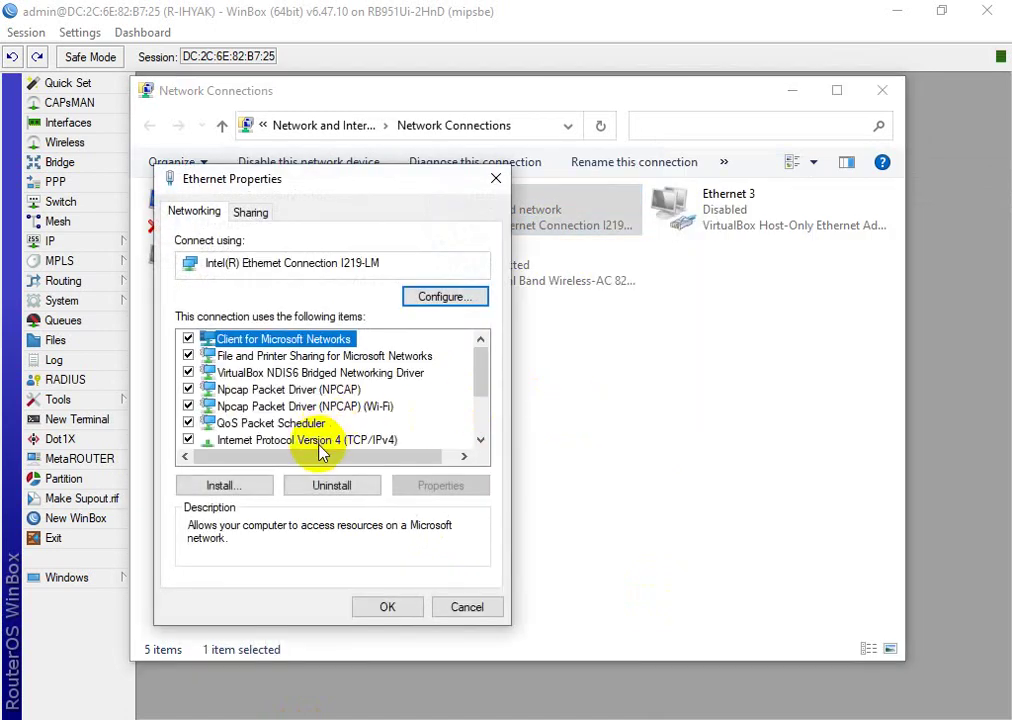
{"action": "scroll", "coordinate": [290, 440], "scroll_direction": "down", "scroll_amount": 1}
{"action": "left_click", "coordinate": [295, 389]}
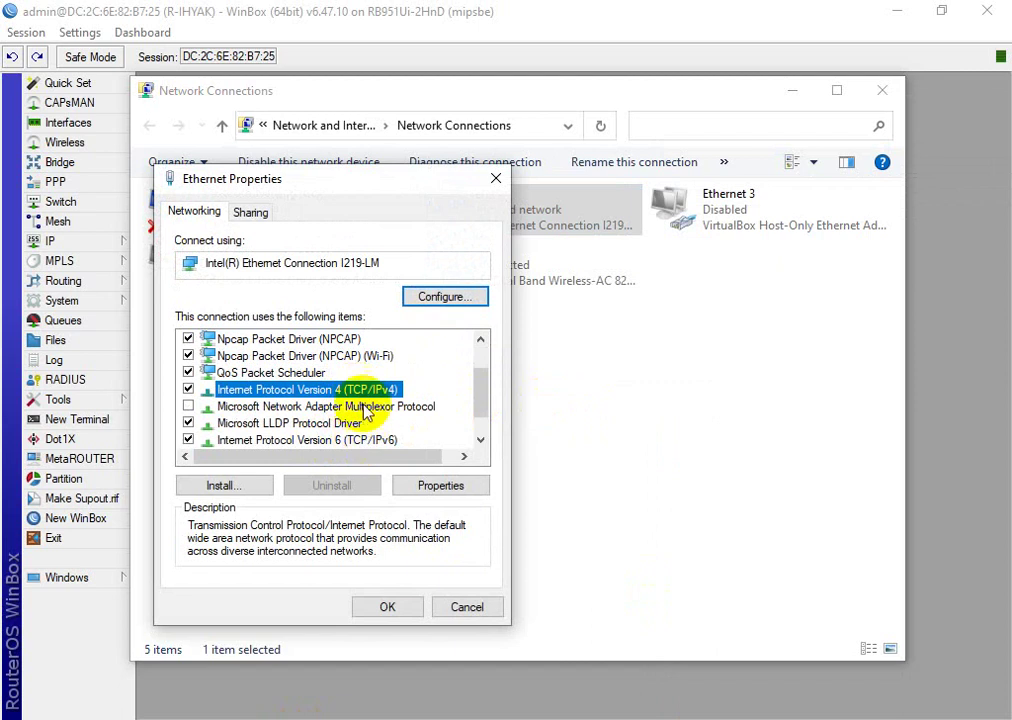
{"action": "double_click", "coordinate": [366, 391]}
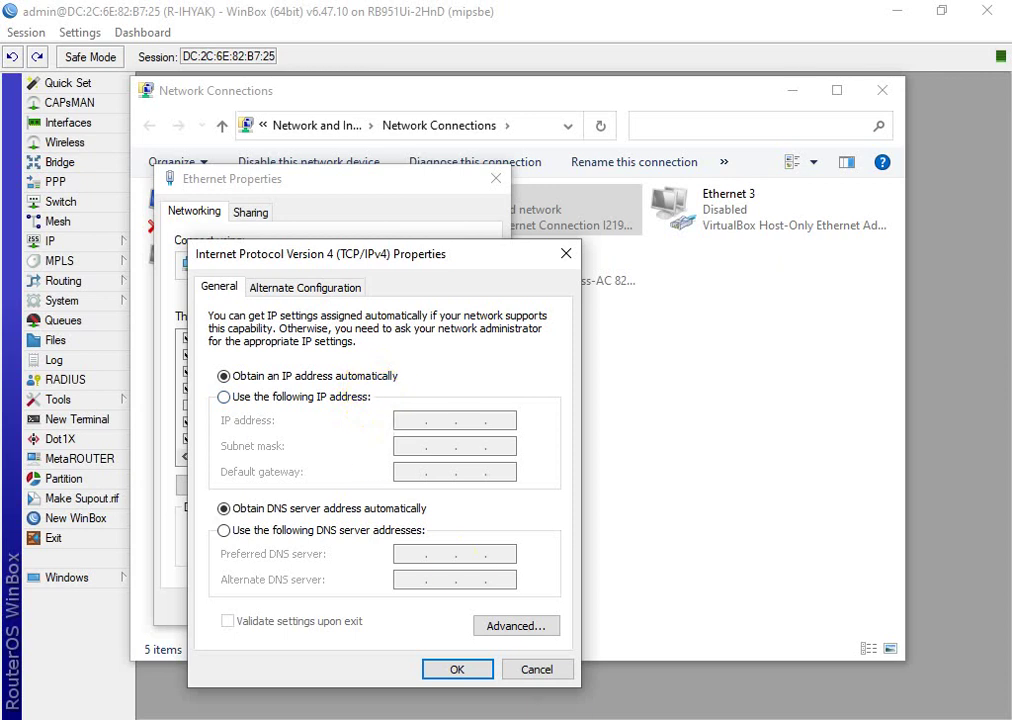
{"action": "left_click", "coordinate": [307, 399]}
{"action": "left_click", "coordinate": [416, 421]}
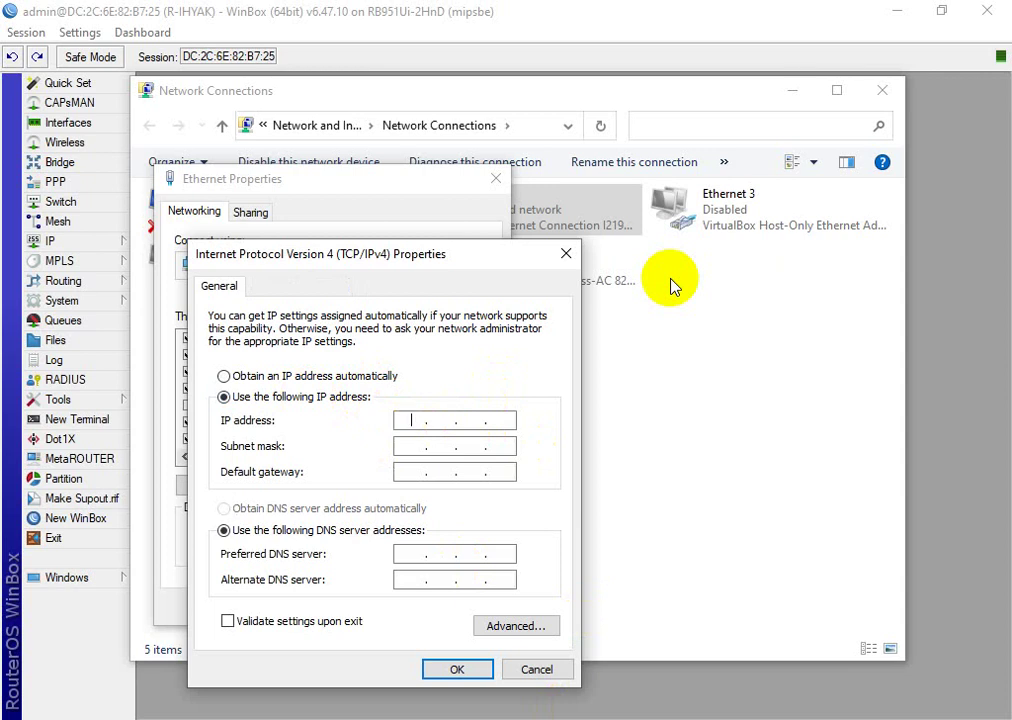
{"action": "type", "text": "192.168.2.2"}
{"action": "key", "text": "Tab"}
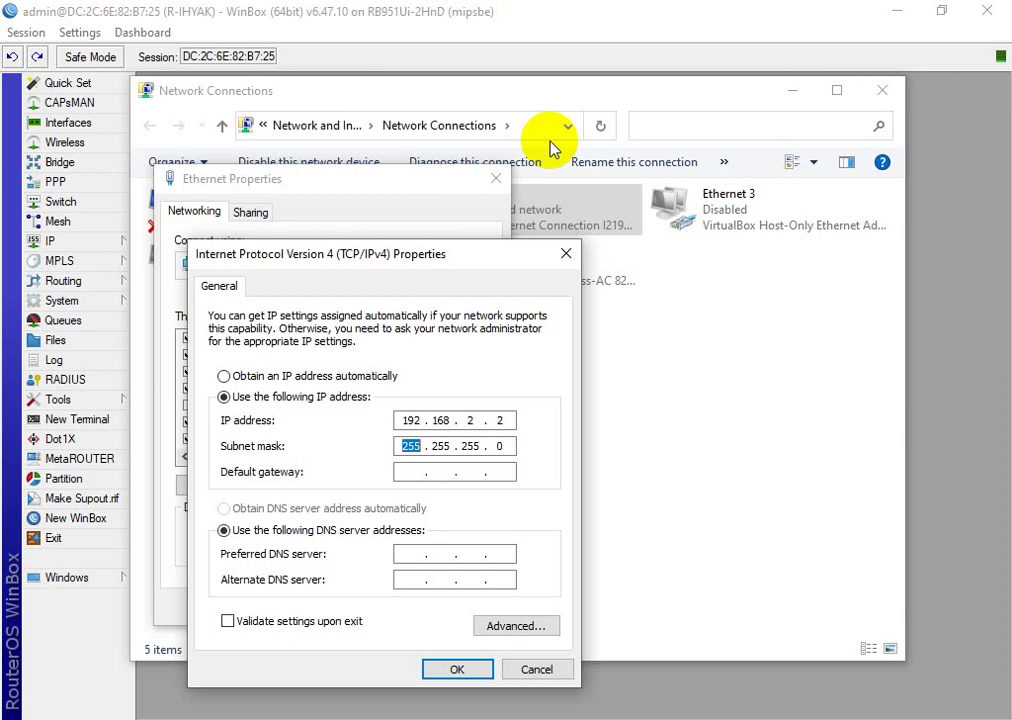
{"action": "left_click", "coordinate": [439, 472]}
{"action": "type", "text": "192.168.2."}
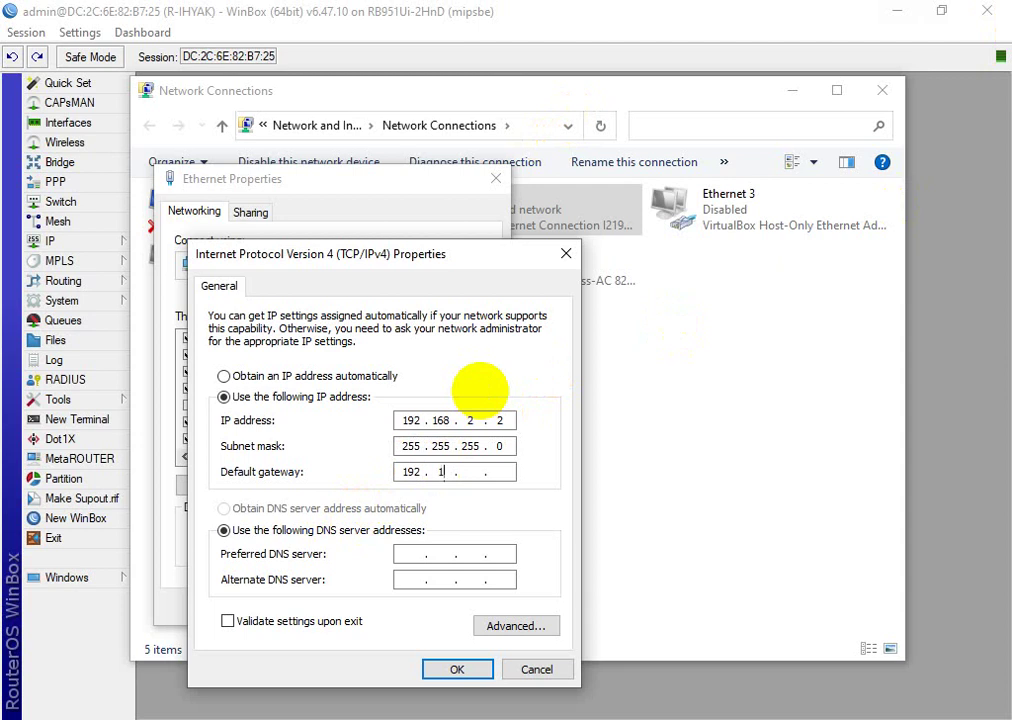
{"action": "type", "text": "1"}
- Set the adapter's DNS servers to 8.8.4.4 and 8.8.8.8, save the settings, and allow the PC to be discoverable on the network
{"action": "left_click", "coordinate": [403, 553]}
{"action": "type", "text": "8 . 8 . 4 "}
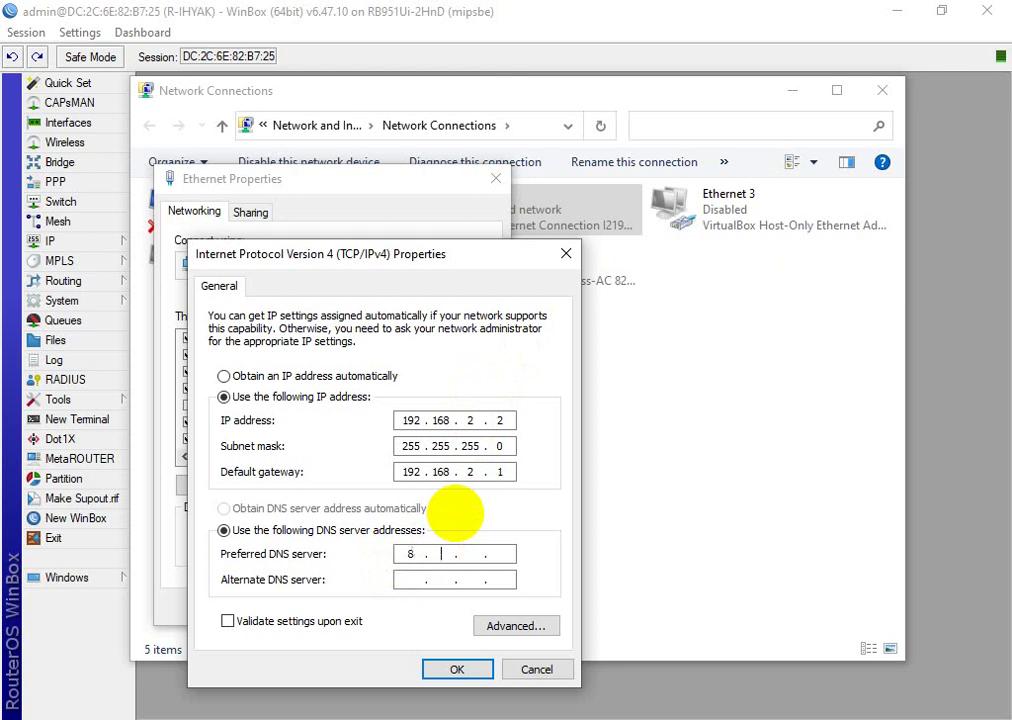
{"action": "type", "text": ". 4"}
{"action": "key", "text": "Tab"}
{"action": "type", "text": "8 . 8 . 8 . 8"}
{"action": "left_click", "coordinate": [455, 670]}
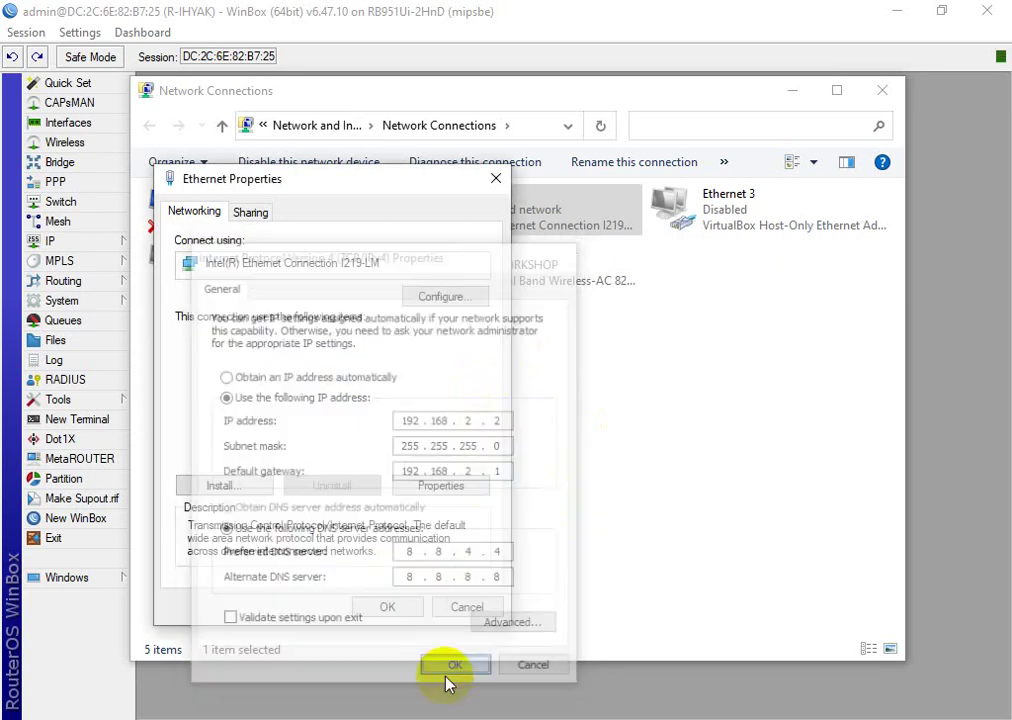
{"action": "left_click", "coordinate": [399, 606]}
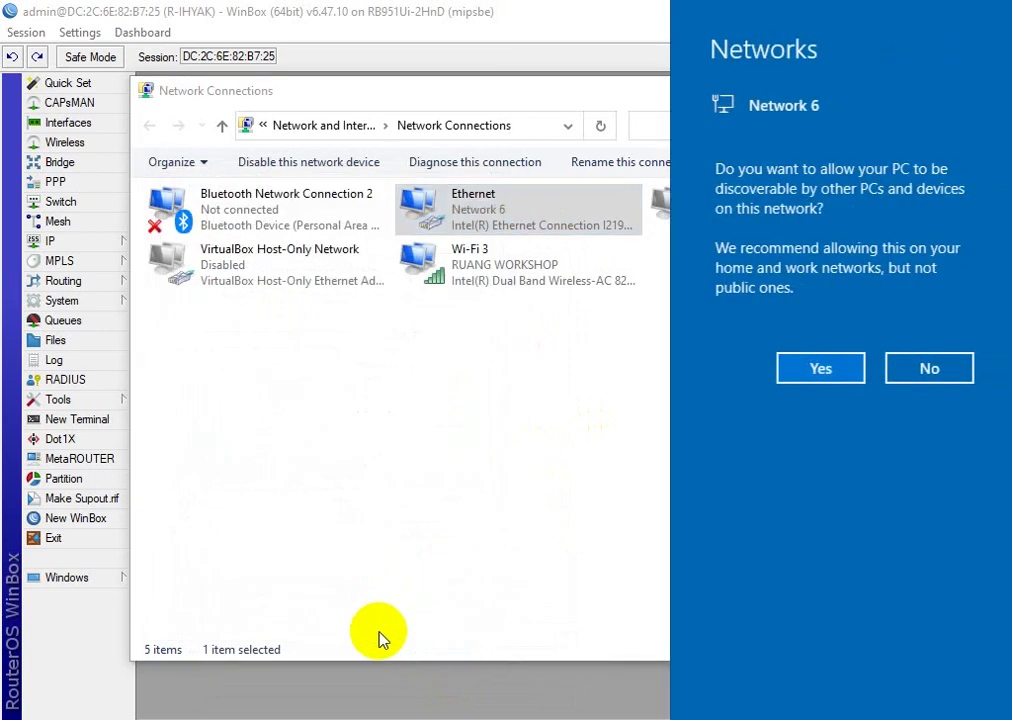
{"action": "left_click", "coordinate": [827, 369]}
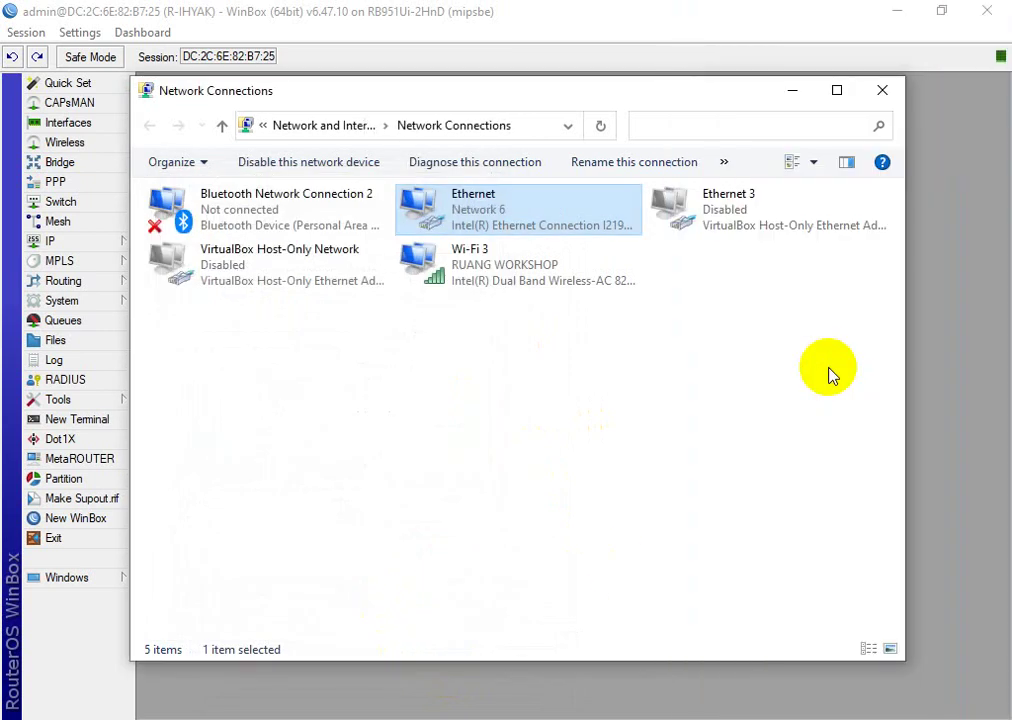
- Open a Windows Command Prompt and ping the router at 192.168.2.1
{"action": "key", "text": "super+r"}
{"action": "type", "text": "cmd"}
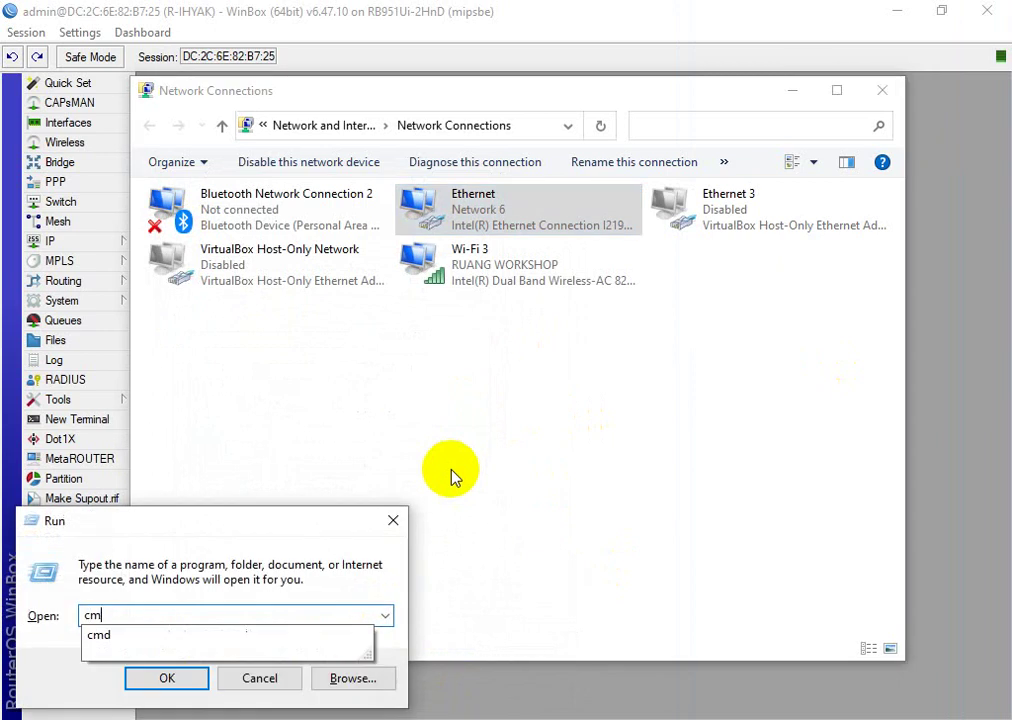
{"action": "key", "text": "Return"}
{"action": "type", "text": "pi"}
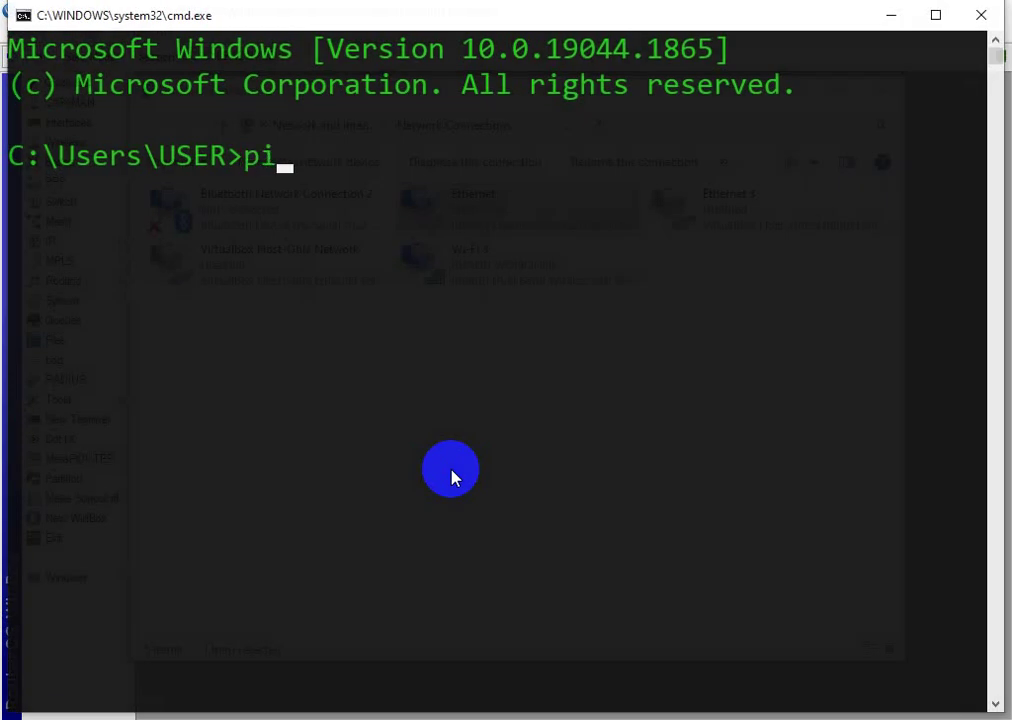
{"action": "type", "text": "ng 192."}
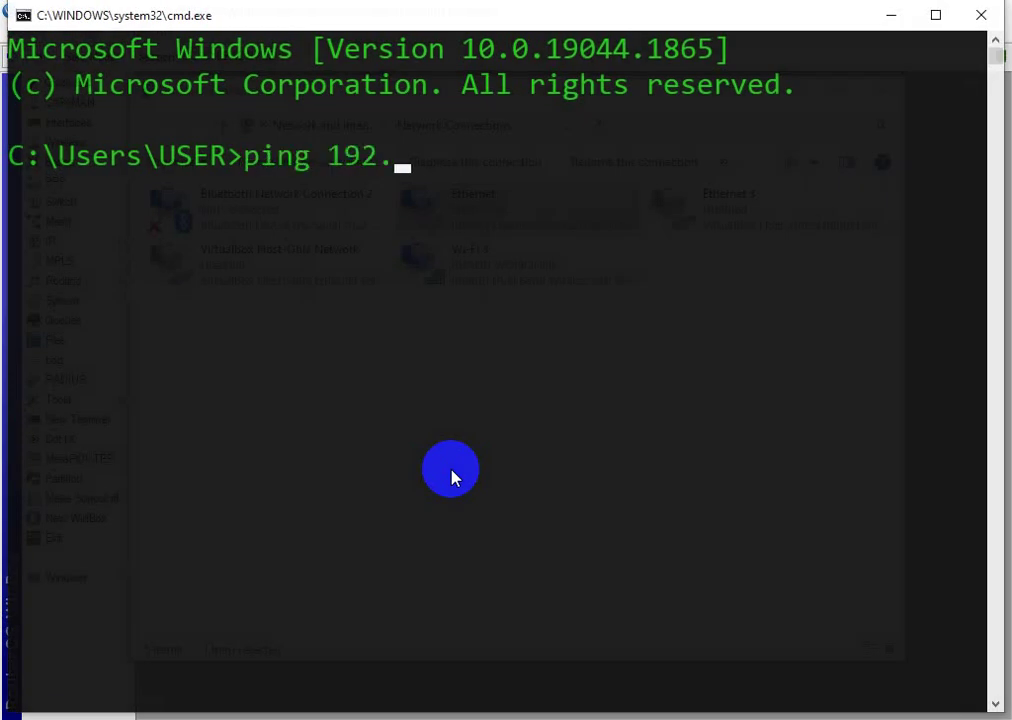
{"action": "type", "text": "168.2.1"}
{"action": "key", "text": "Return"}
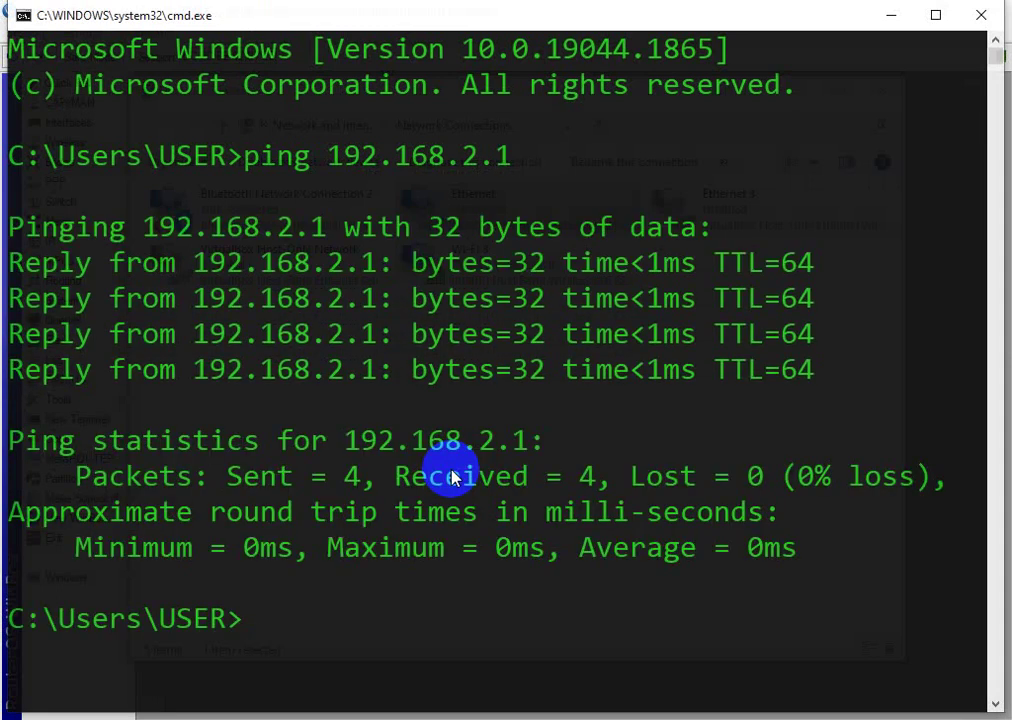
- Clear the Command Prompt screen and ping google.com to test internet access
{"action": "type", "text": "cls"}
{"action": "key", "text": "Return"}
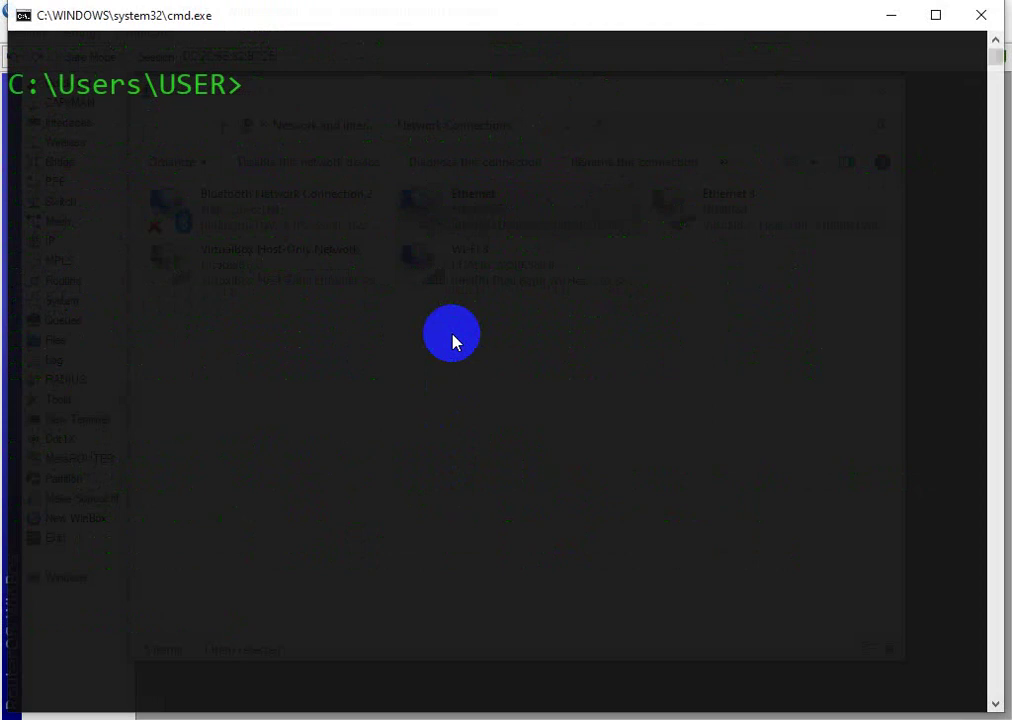
{"action": "type", "text": "ping google.com"}
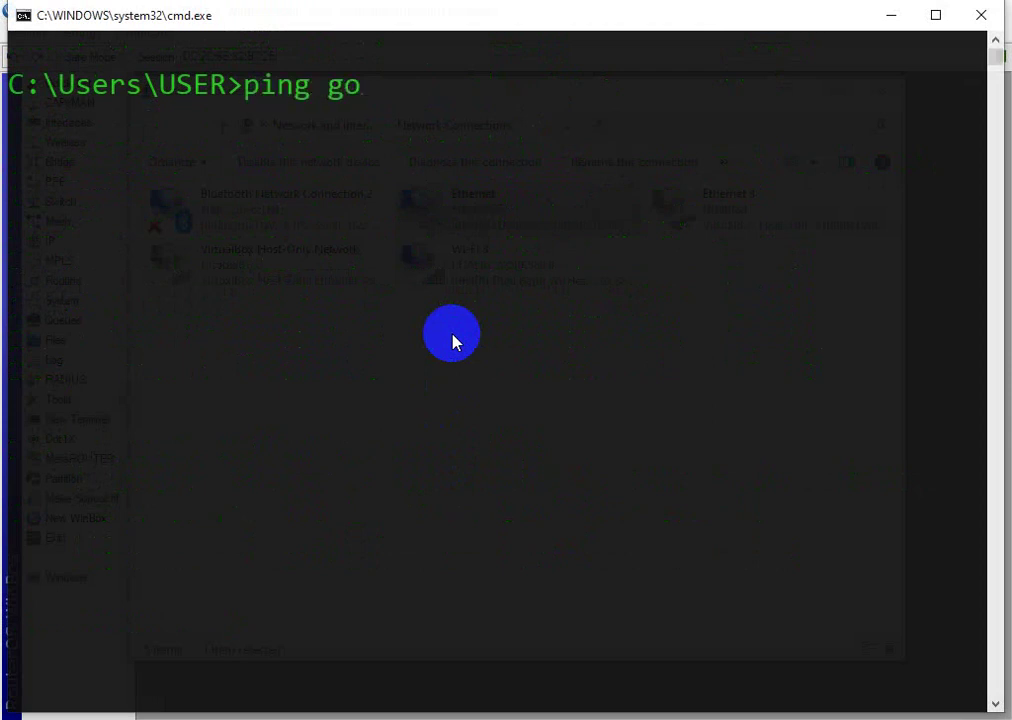
{"action": "key", "text": "Return"}
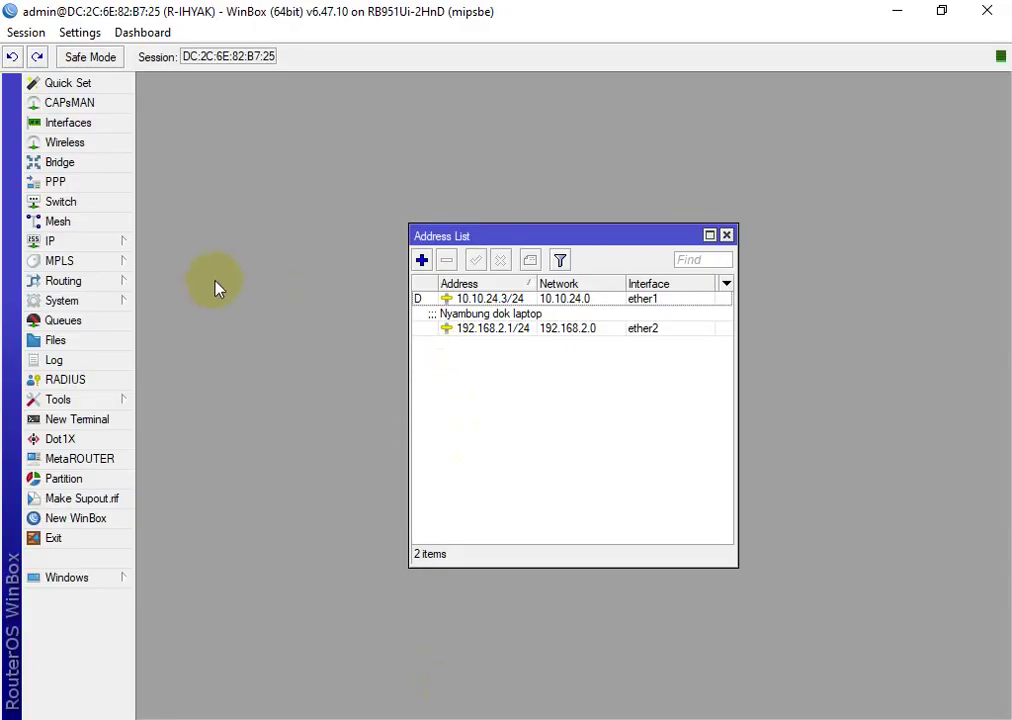
- Return to WinBox, close the address list, and open the firewall's srcnat NAT rule to check its action
{"action": "key", "text": "Escape"}
{"action": "left_click", "coordinate": [128, 244]}
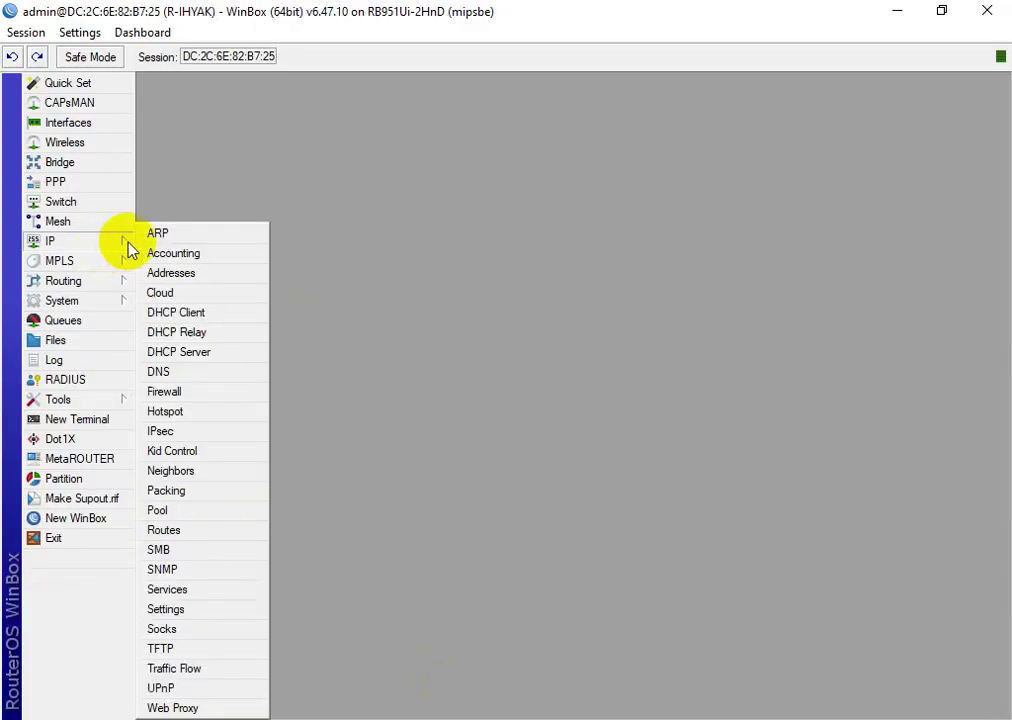
{"action": "left_click", "coordinate": [166, 393]}
{"action": "left_click", "coordinate": [226, 313]}
{"action": "double_click", "coordinate": [226, 313]}
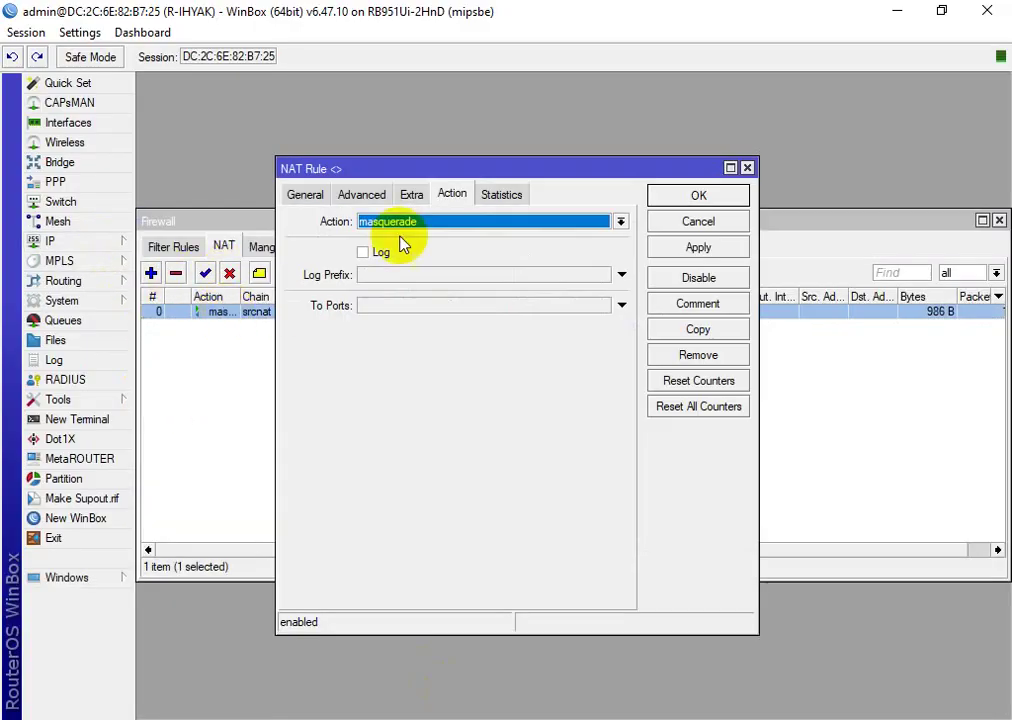
- Try to change the masquerade NAT rule's chain to dstnat, and close the rule without keeping the change
{"action": "left_click", "coordinate": [303, 196]}
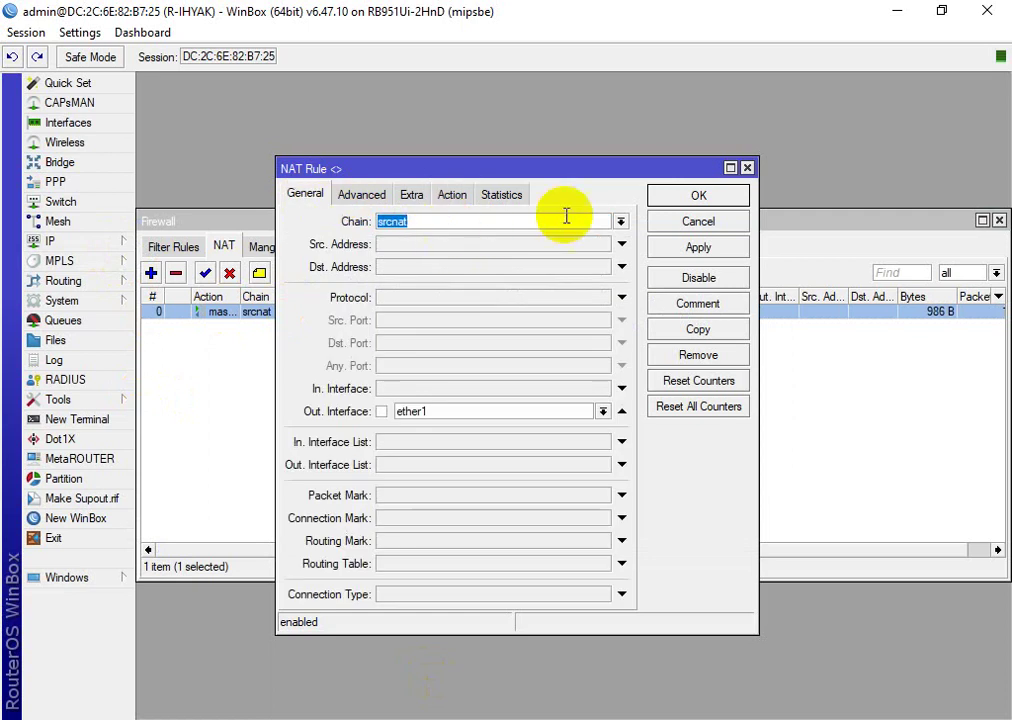
{"action": "left_click", "coordinate": [620, 221]}
{"action": "left_click", "coordinate": [580, 245]}
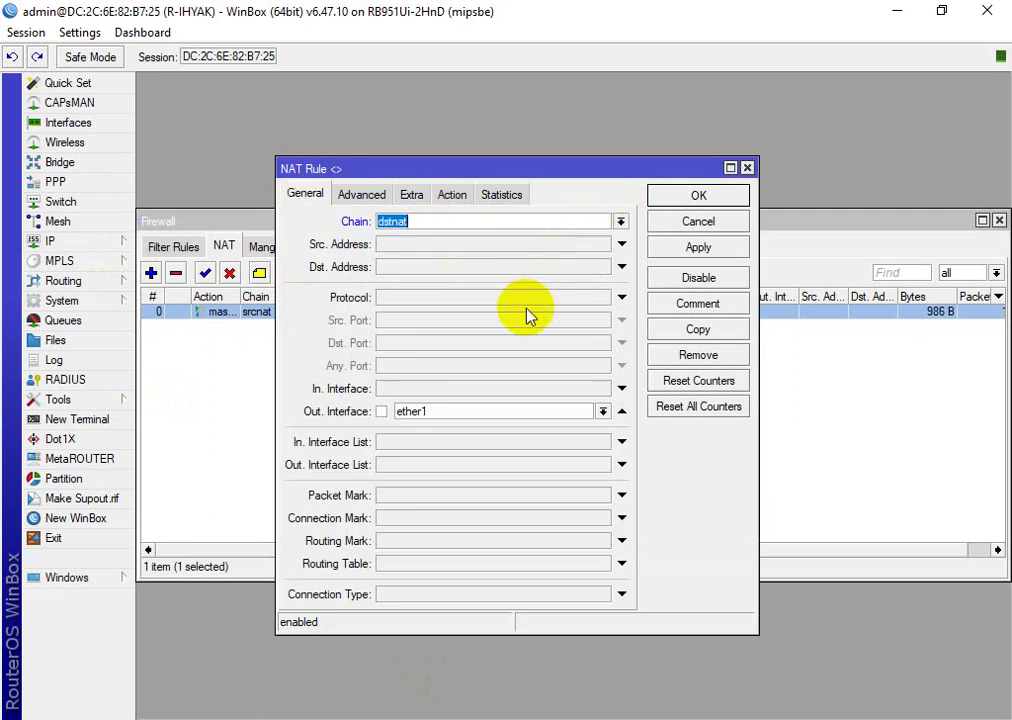
{"action": "left_click", "coordinate": [743, 247]}
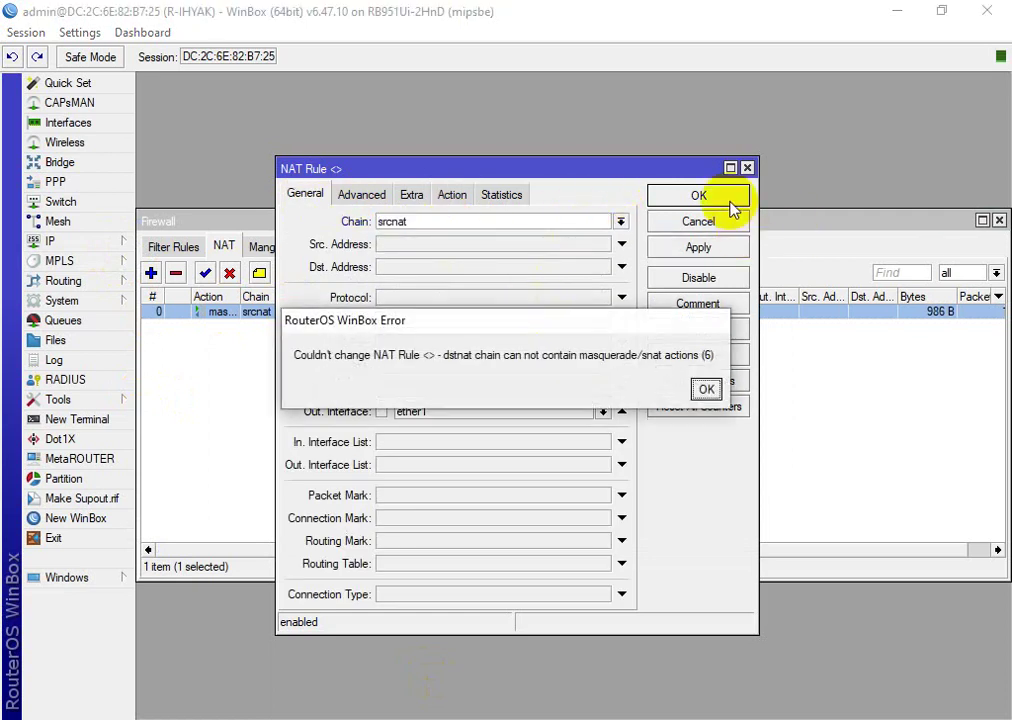
{"action": "left_click", "coordinate": [705, 388]}
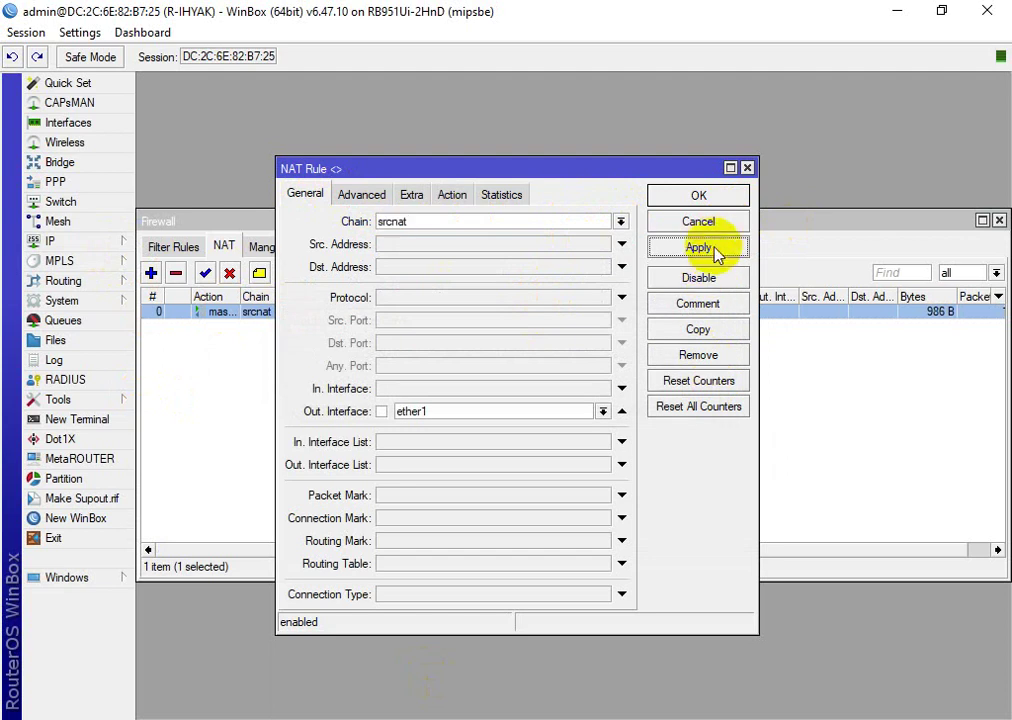
{"action": "left_click", "coordinate": [620, 222]}
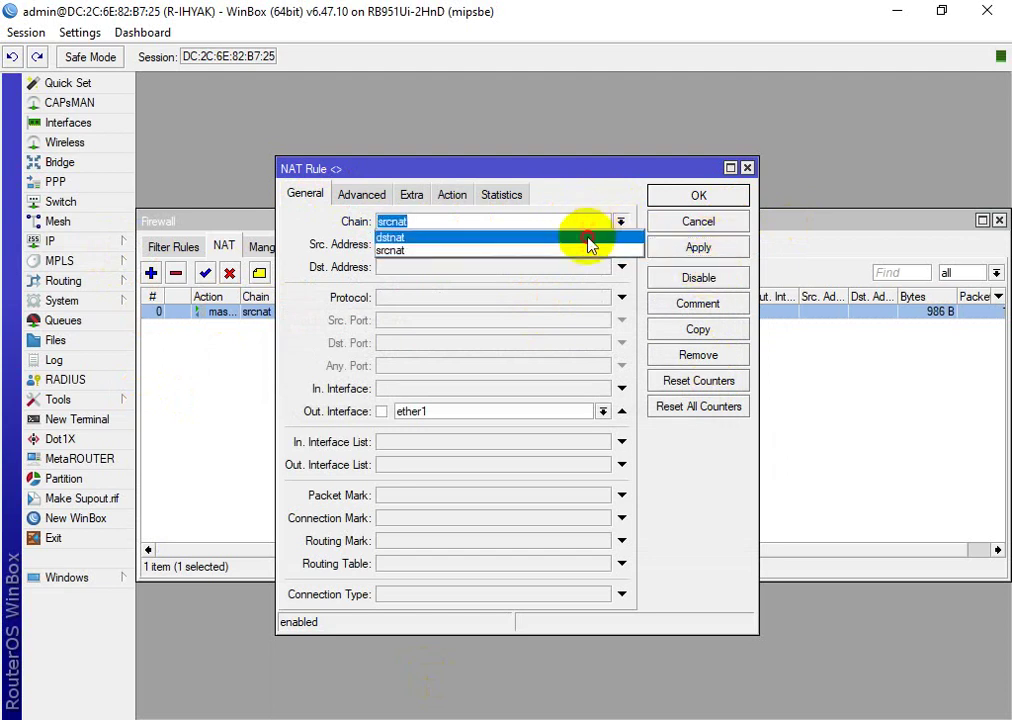
{"action": "left_click", "coordinate": [592, 238]}
{"action": "left_click", "coordinate": [697, 250]}
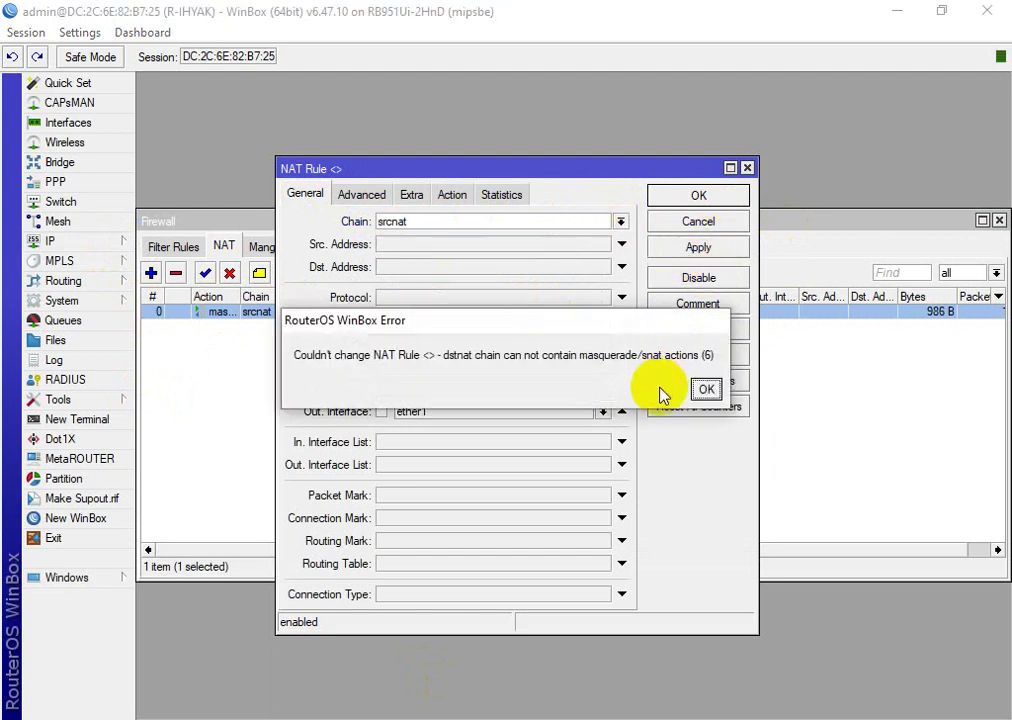
{"action": "left_click", "coordinate": [704, 388]}
{"action": "left_click", "coordinate": [722, 222]}
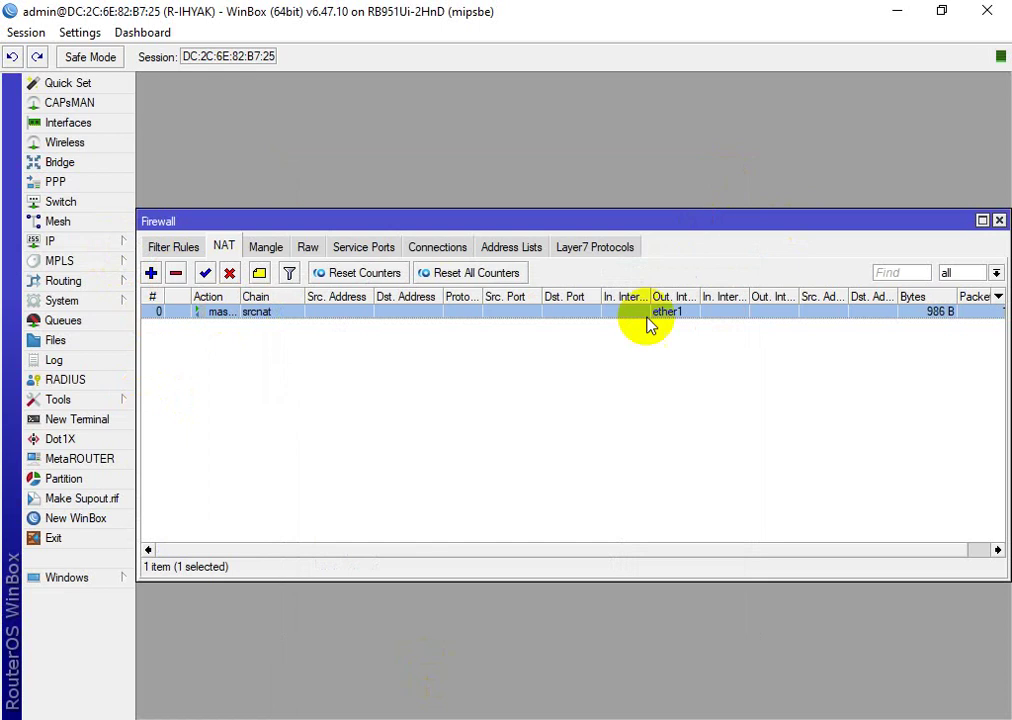
- Disable the srcnat masquerade rule and ping mikrotik.com from a new Windows Command Prompt
{"action": "left_click", "coordinate": [230, 273]}
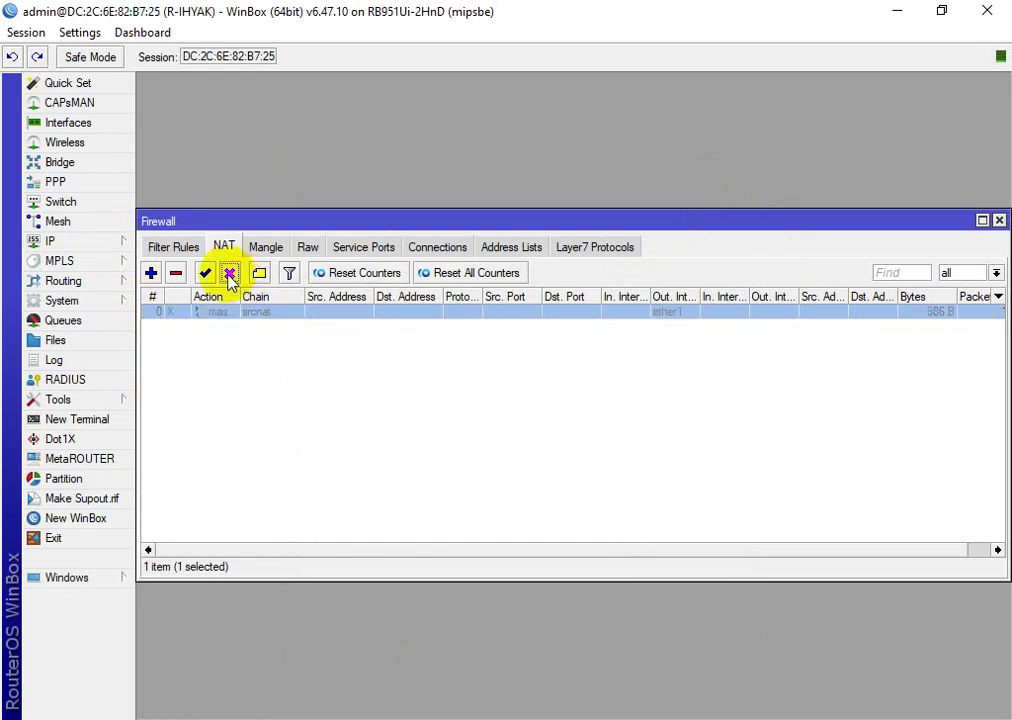
{"action": "key", "text": "alt+Tab"}
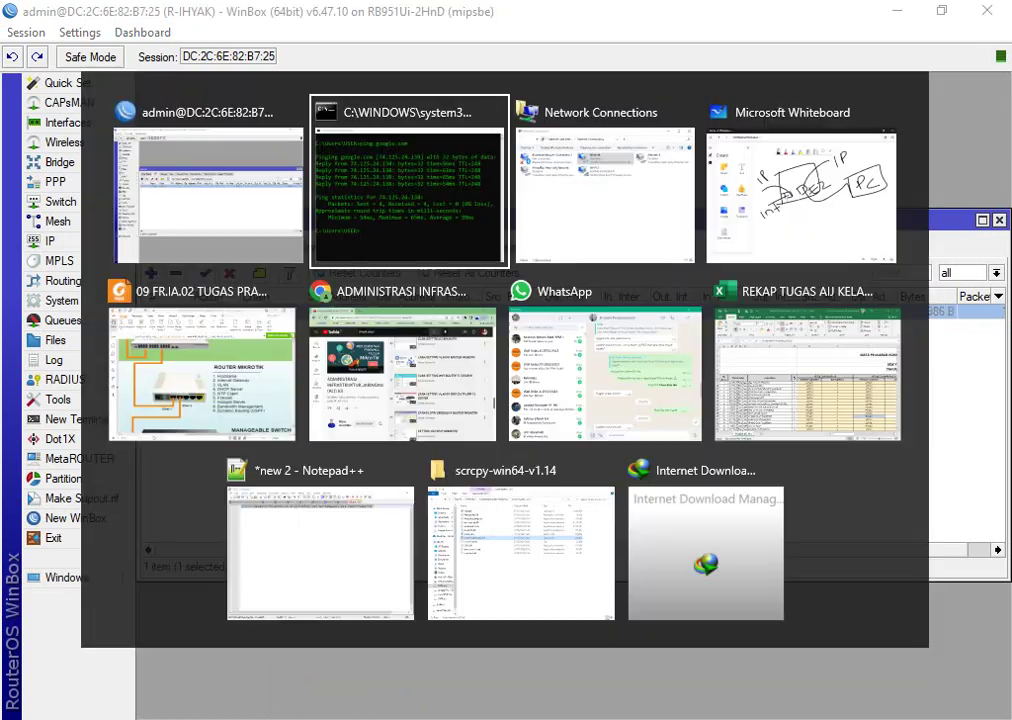
{"action": "key", "text": "alt+Tab"}
{"action": "key", "text": "super+r"}
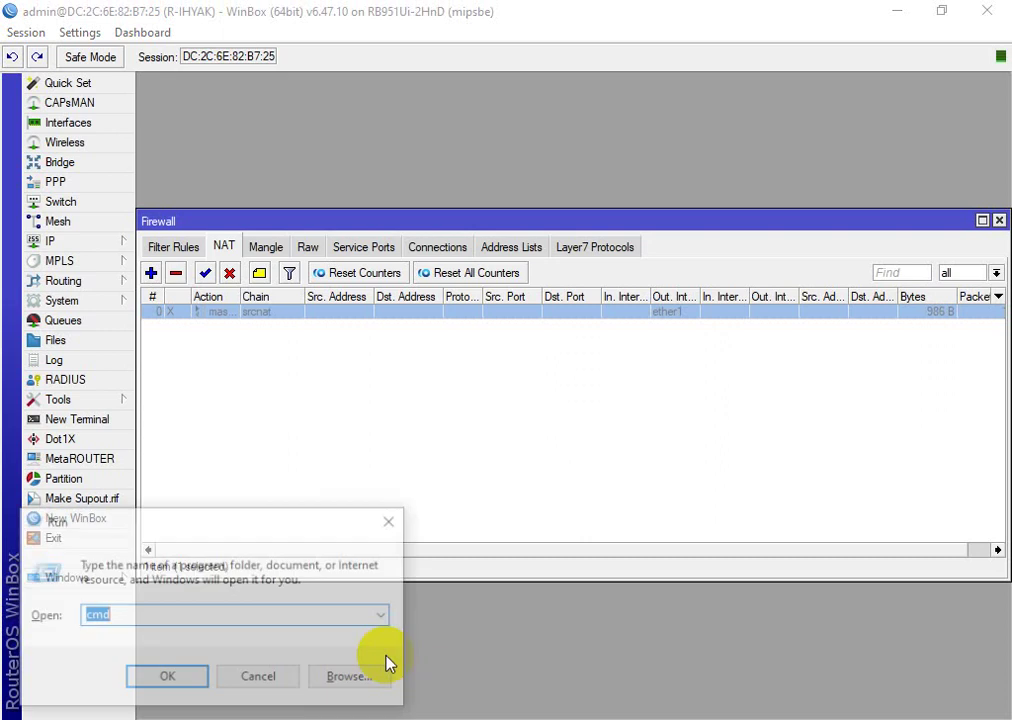
{"action": "key", "text": "Return"}
{"action": "type", "text": "pin"}
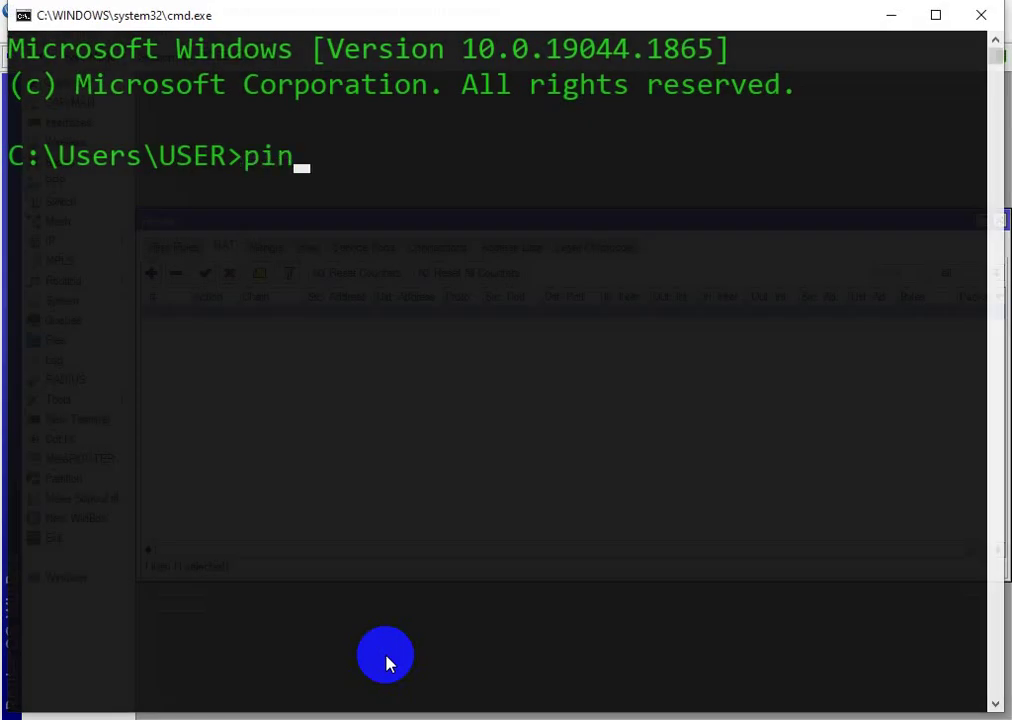
{"action": "type", "text": "g mikrotik.com"}
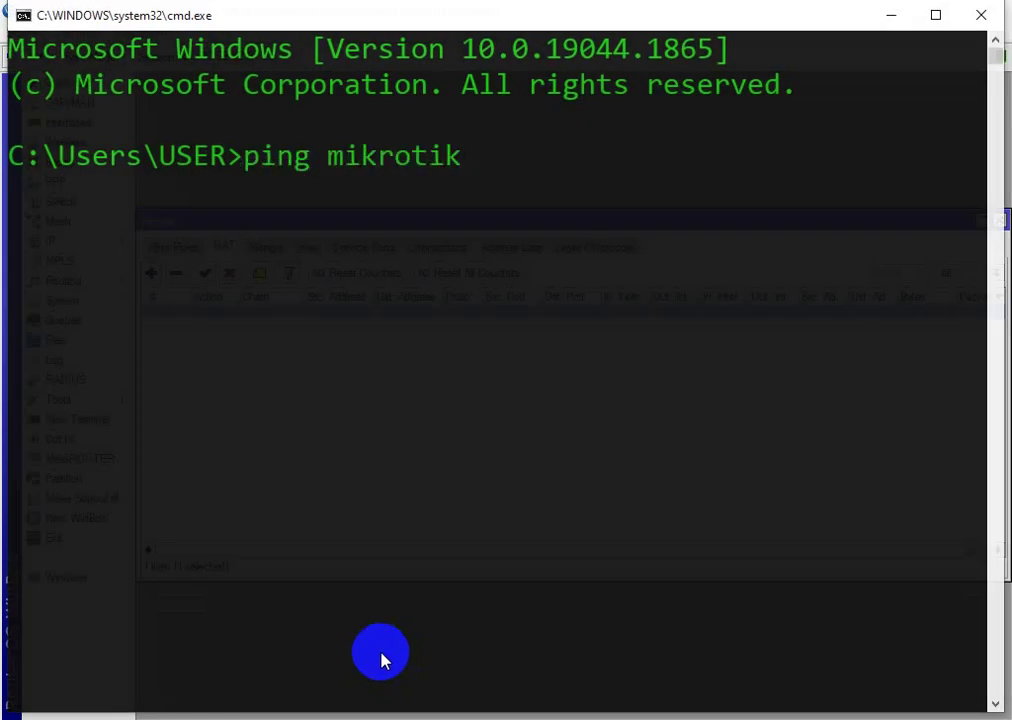
{"action": "key", "text": "Return"}
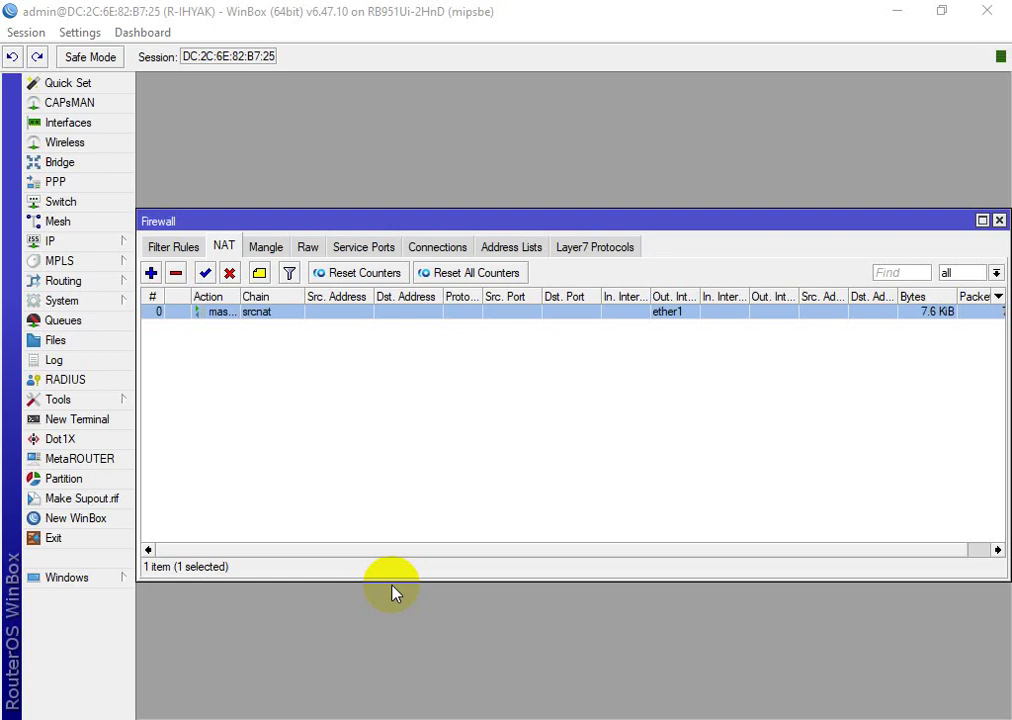
- Close the firewall window, start the DHCP Setup wizard for the router's DHCP server, and choose ether2 as its interface
{"action": "left_click", "coordinate": [480, 509]}
{"action": "key", "text": "Escape"}
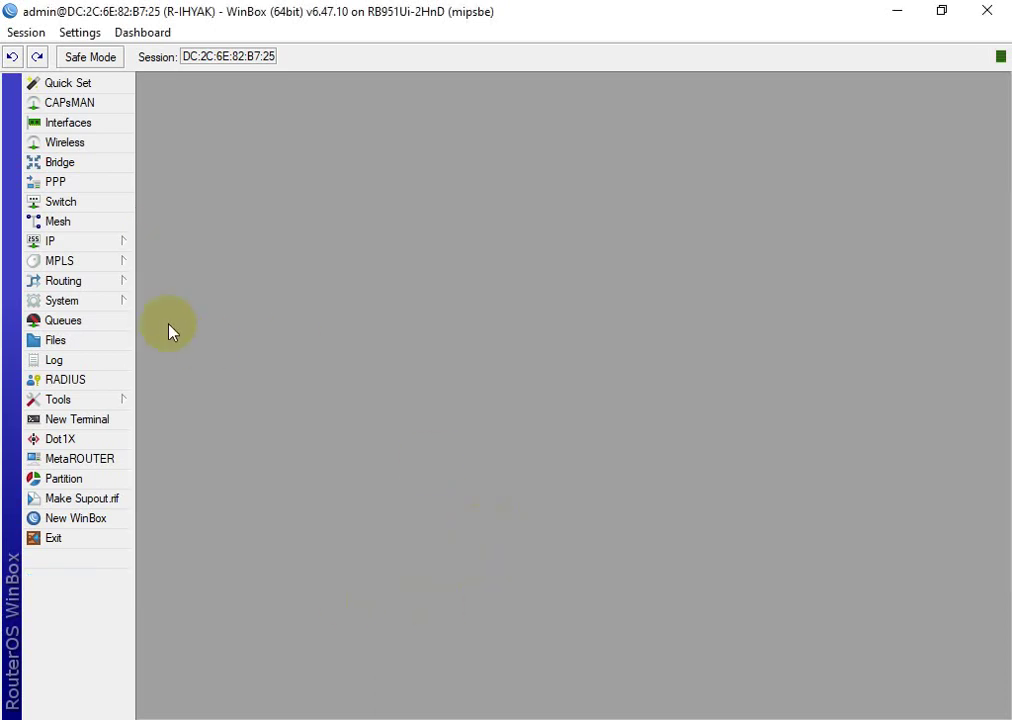
{"action": "left_click", "coordinate": [113, 244]}
{"action": "left_click", "coordinate": [219, 357]}
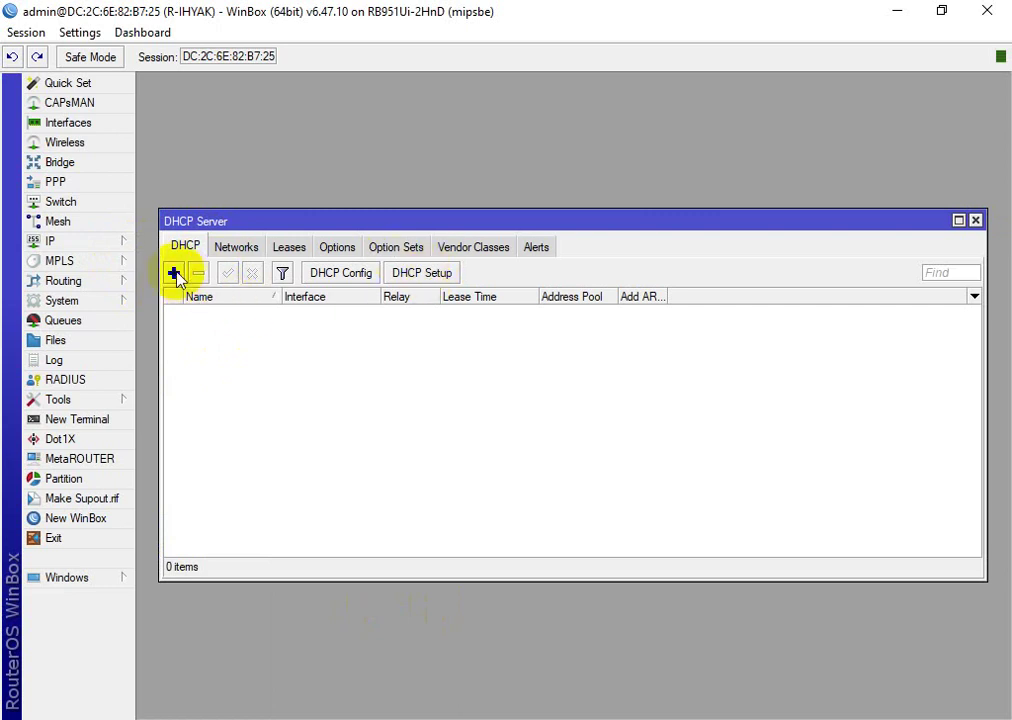
{"action": "left_click", "coordinate": [424, 273]}
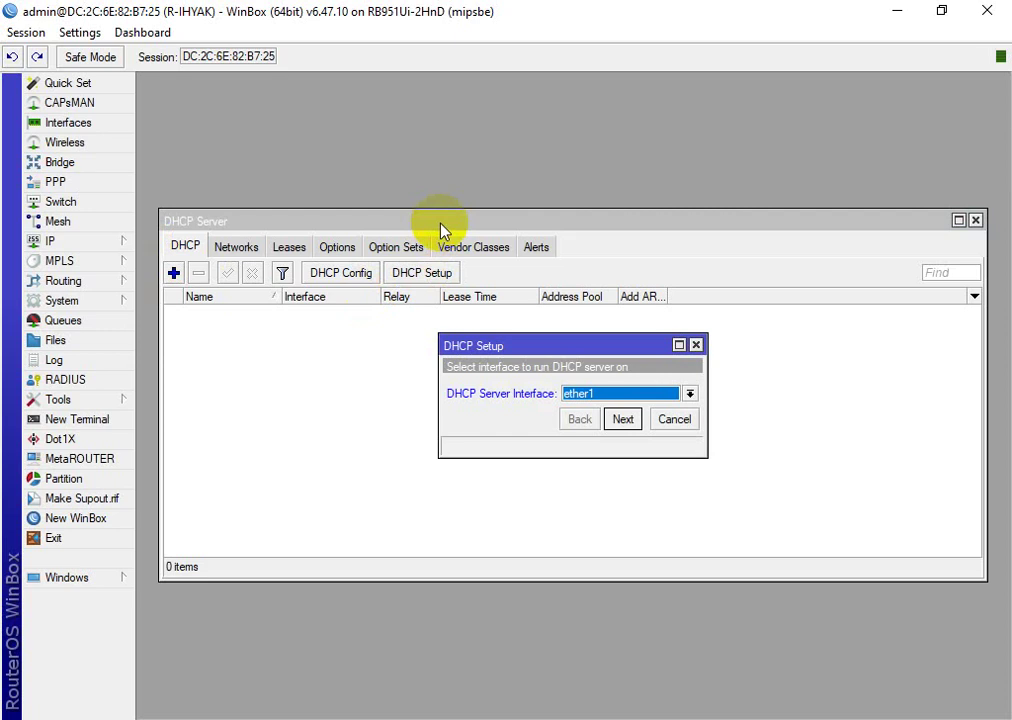
{"action": "left_click", "coordinate": [612, 395]}
{"action": "left_click", "coordinate": [606, 423]}
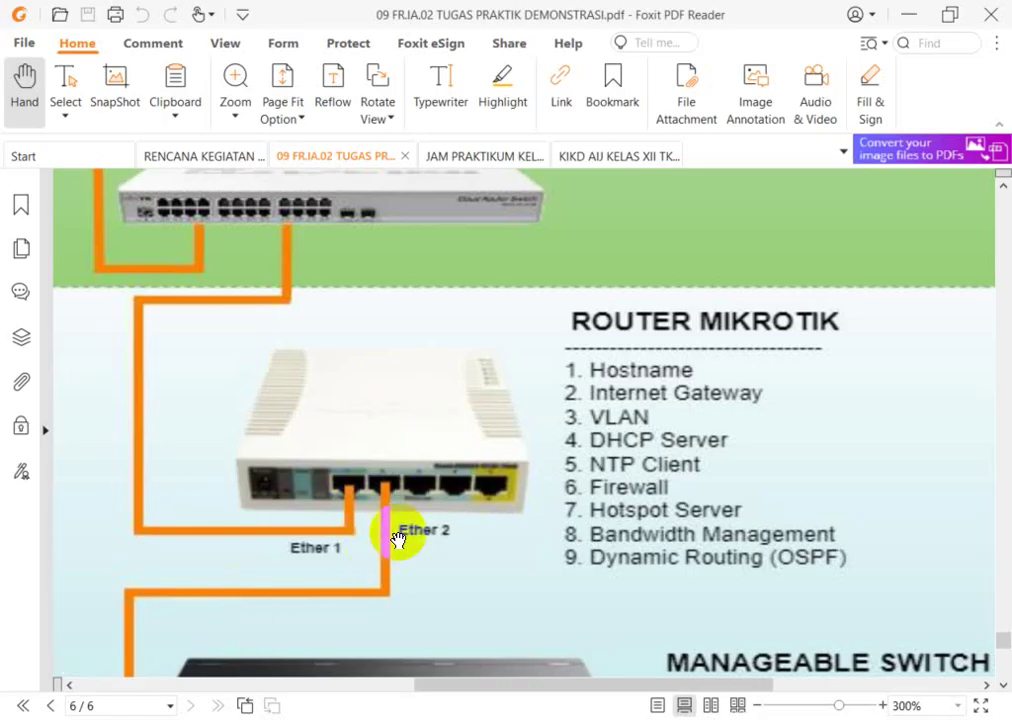
- Examine the Ether 1 and Ether 2 connections of the MikroTik router in the PDF topology diagram, and return to WinBox
{"action": "scroll", "coordinate": [398, 541], "scroll_direction": "down", "scroll_amount": 3}
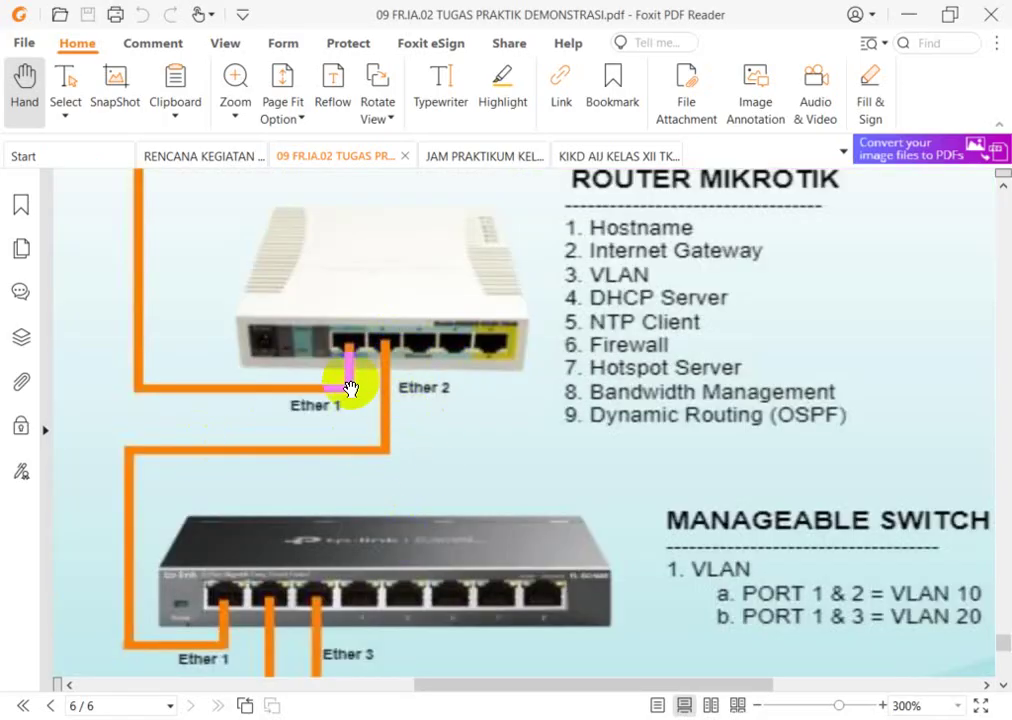
{"action": "scroll", "coordinate": [280, 343], "scroll_direction": "up", "scroll_amount": 5}
{"action": "scroll", "coordinate": [407, 450], "scroll_direction": "down", "scroll_amount": 3}
{"action": "scroll", "coordinate": [407, 450], "scroll_direction": "down", "scroll_amount": 3}
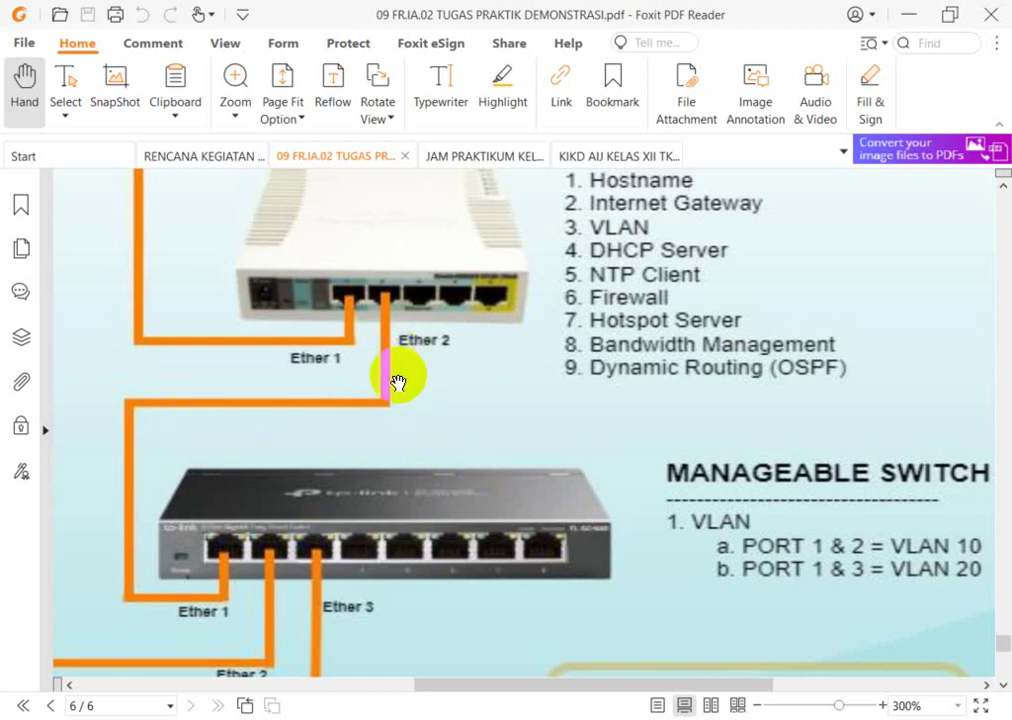
{"action": "key", "text": "alt+Tab"}
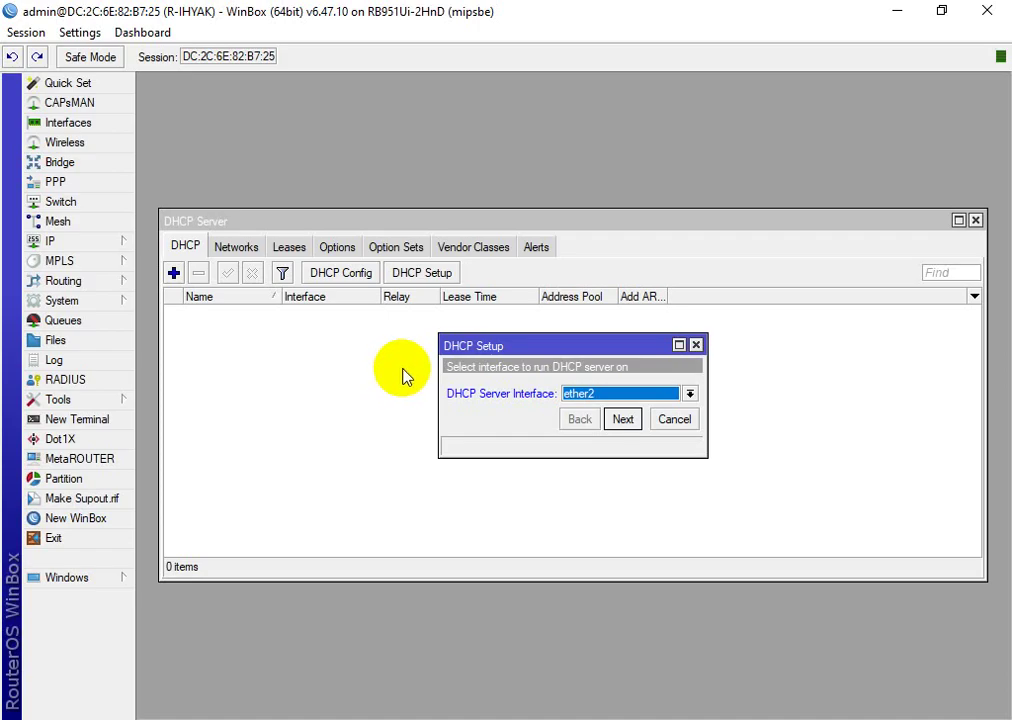
- Reselect ether2 as the DHCP server interface and accept the 192.168.2.0/24 address space with the suggested gateway
{"action": "left_click", "coordinate": [605, 392]}
{"action": "left_click", "coordinate": [590, 410]}
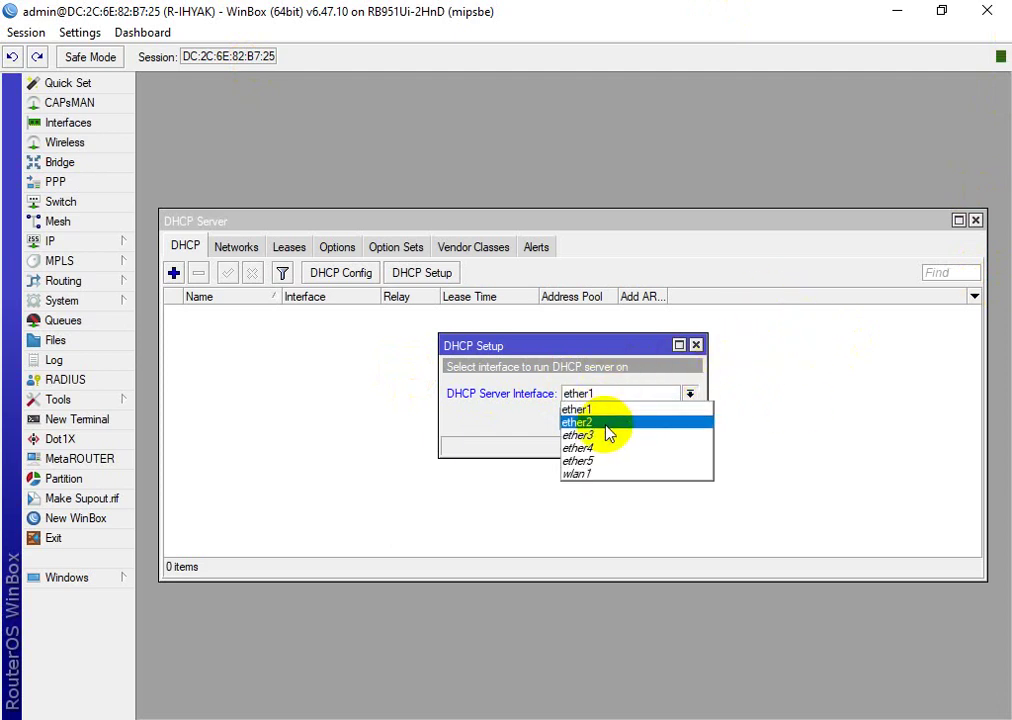
{"action": "left_click", "coordinate": [606, 421]}
{"action": "left_click", "coordinate": [630, 420]}
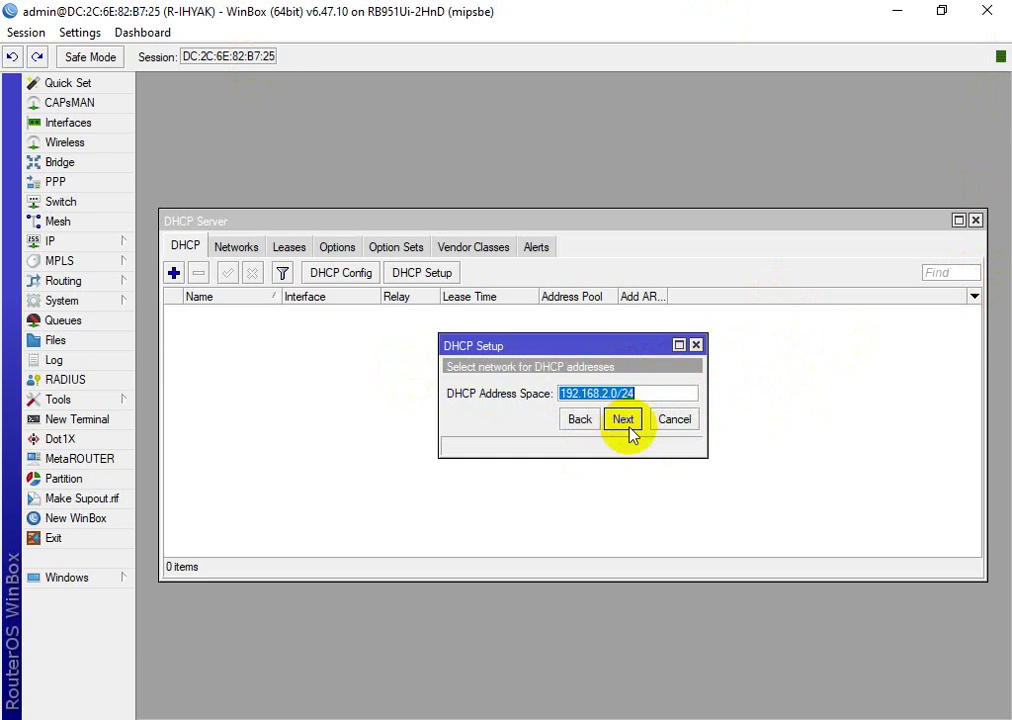
{"action": "left_click", "coordinate": [630, 420]}
{"action": "left_click", "coordinate": [630, 420]}
{"action": "left_click", "coordinate": [630, 420]}
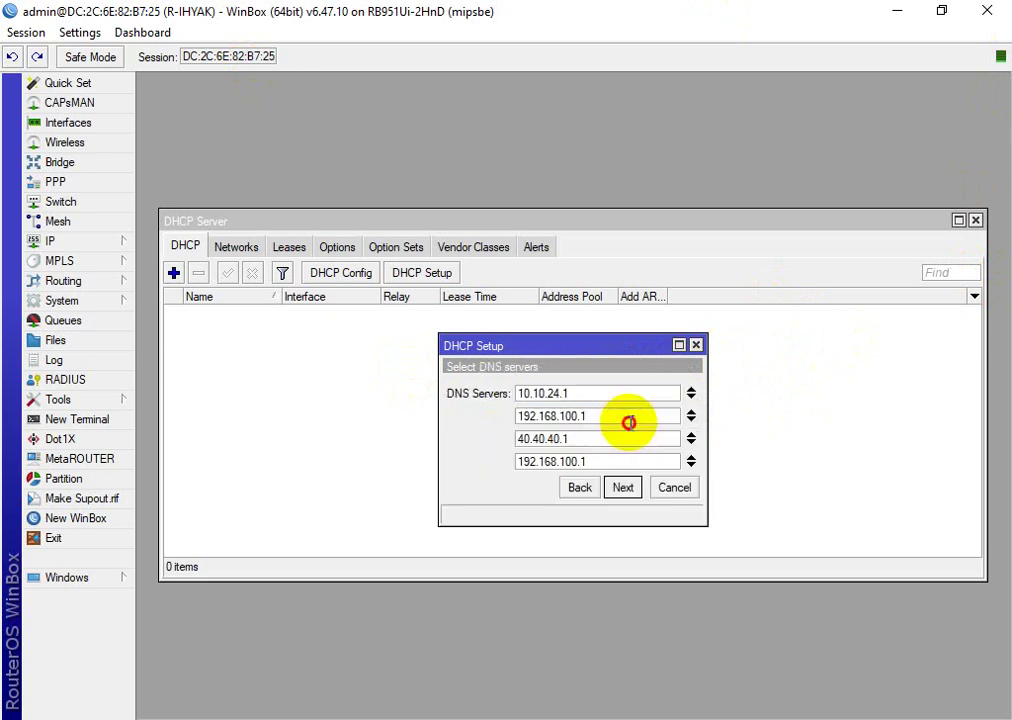
- Go back to the DHCP address pool, widen the setup window, and set the addresses to give out to 192.168.2.2-192.168.2.10
{"action": "left_click", "coordinate": [623, 485]}
{"action": "left_click", "coordinate": [580, 488]}
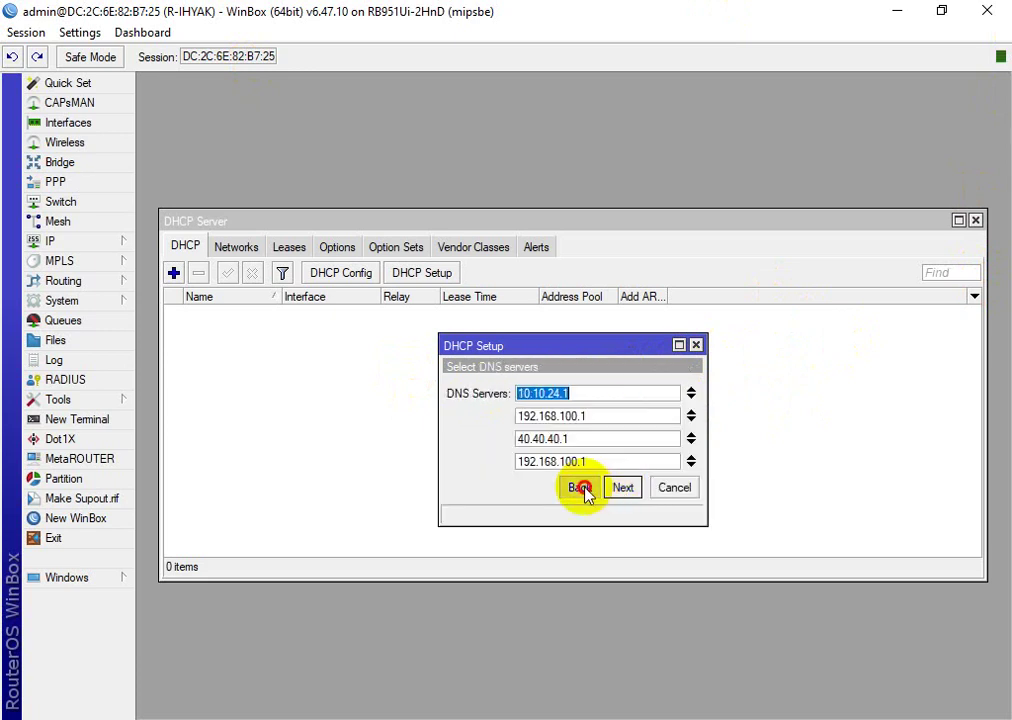
{"action": "left_click", "coordinate": [580, 488]}
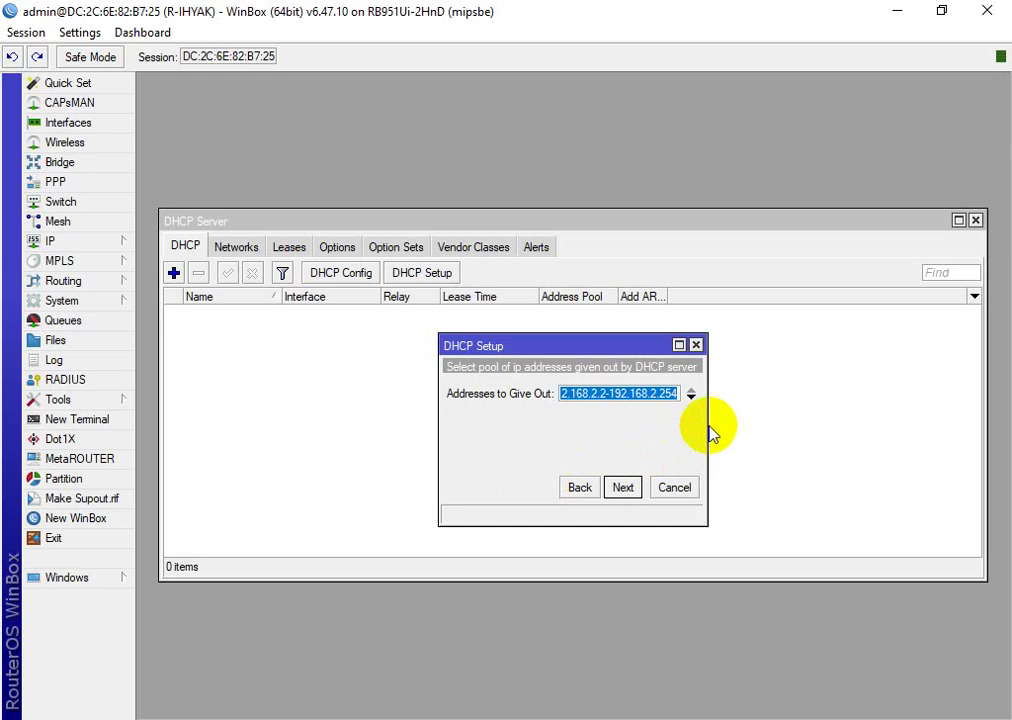
{"action": "left_click_drag", "start_coordinate": [707, 429], "coordinate": [1007, 430]}
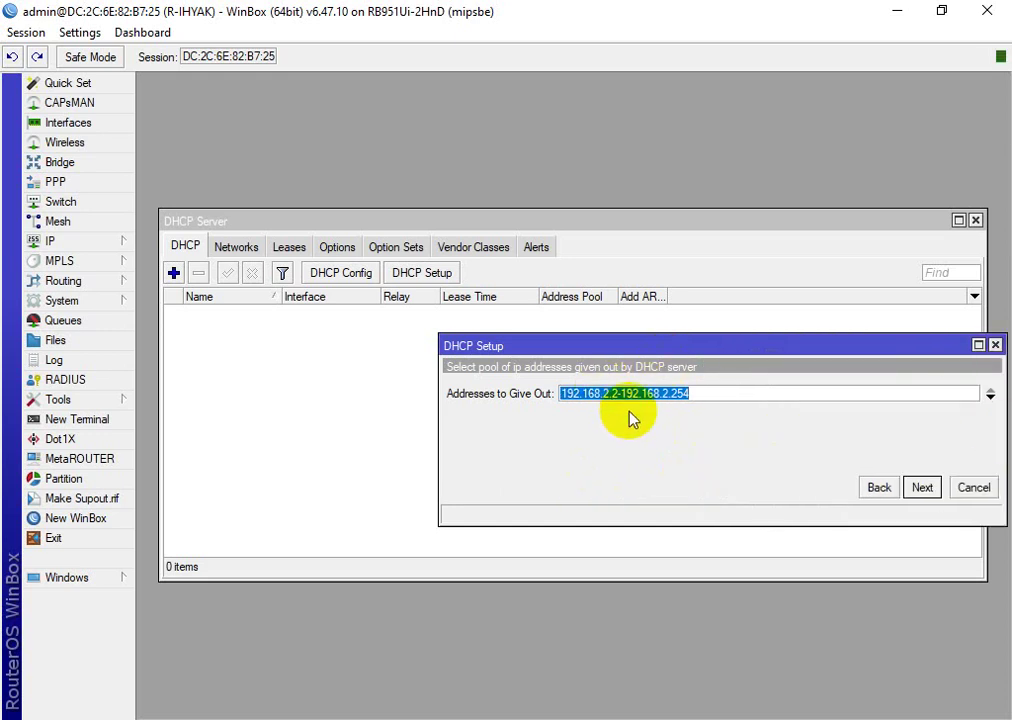
{"action": "left_click", "coordinate": [685, 386]}
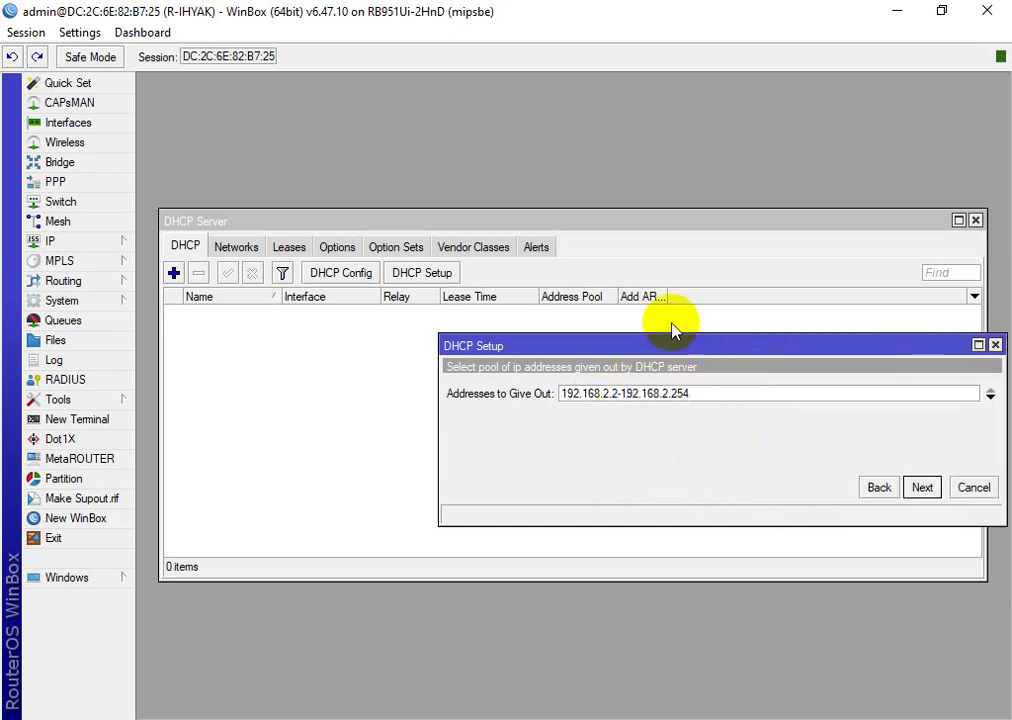
{"action": "key", "text": "BackSpace"}
{"action": "key", "text": "BackSpace"}
{"action": "key", "text": "BackSpace"}
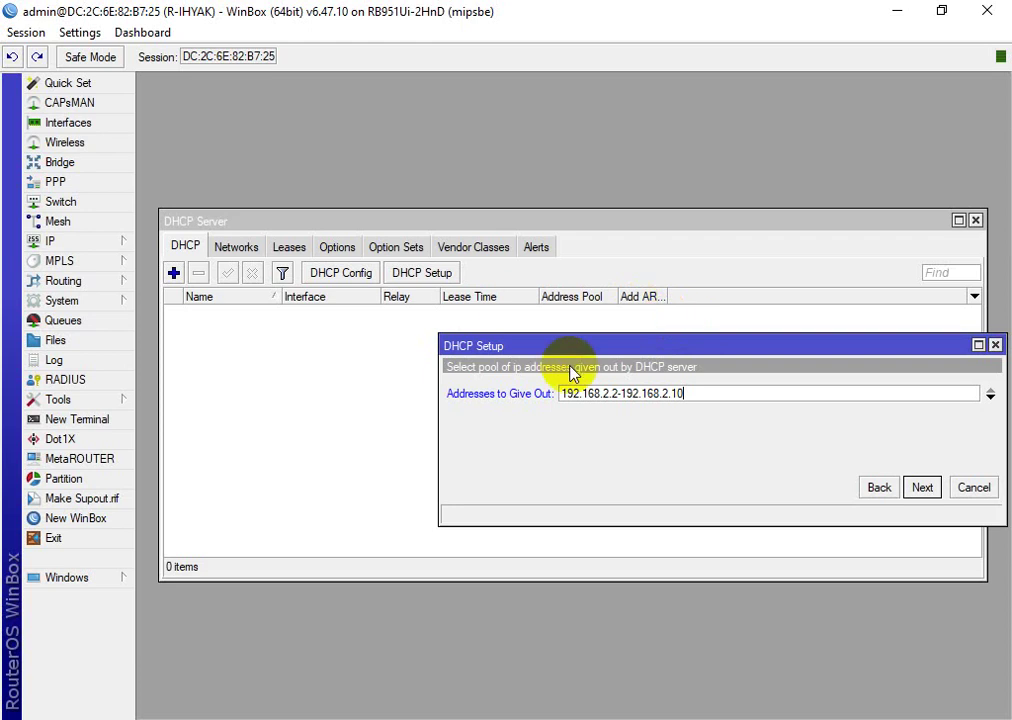
- Complete the DHCP setup with the new address pool, keeping the suggested DNS servers and lease time
{"action": "left_click", "coordinate": [921, 488]}
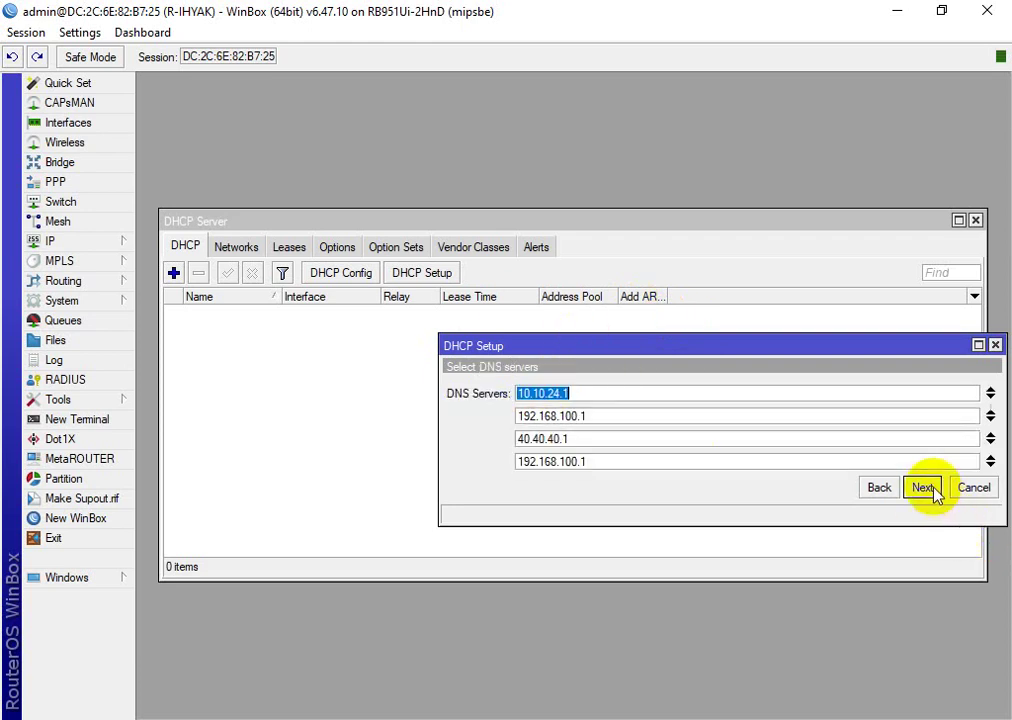
{"action": "left_click", "coordinate": [922, 490]}
{"action": "left_click", "coordinate": [922, 490]}
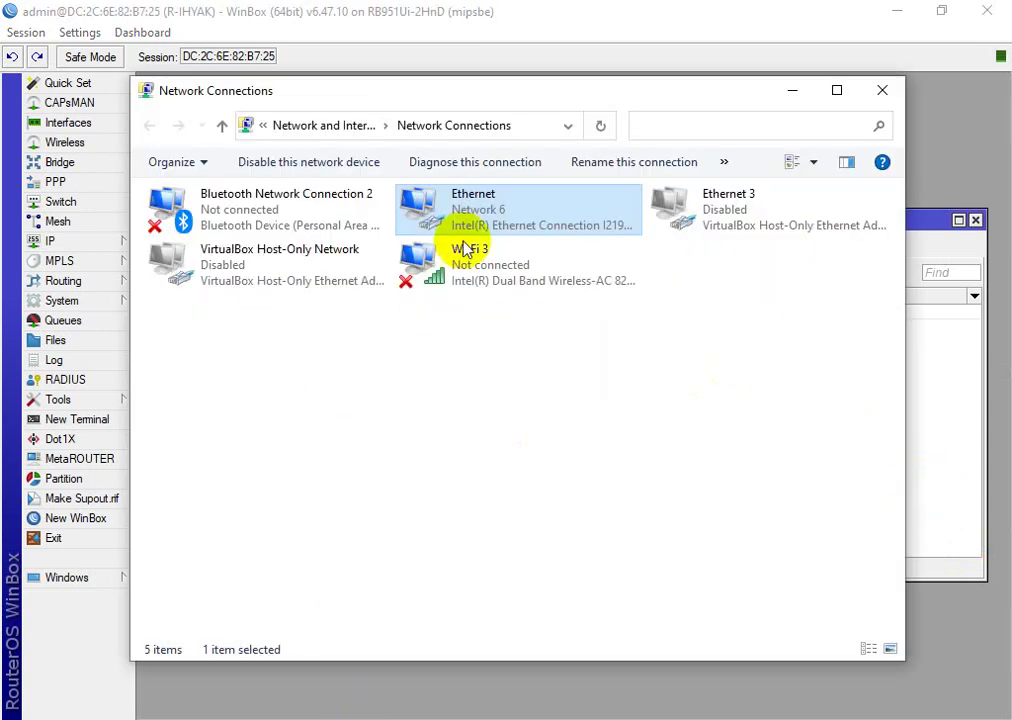
- Set the Ethernet adapter's IPv4 properties to obtain the IP address and the DNS server address automatically
{"action": "right_click", "coordinate": [490, 201]}
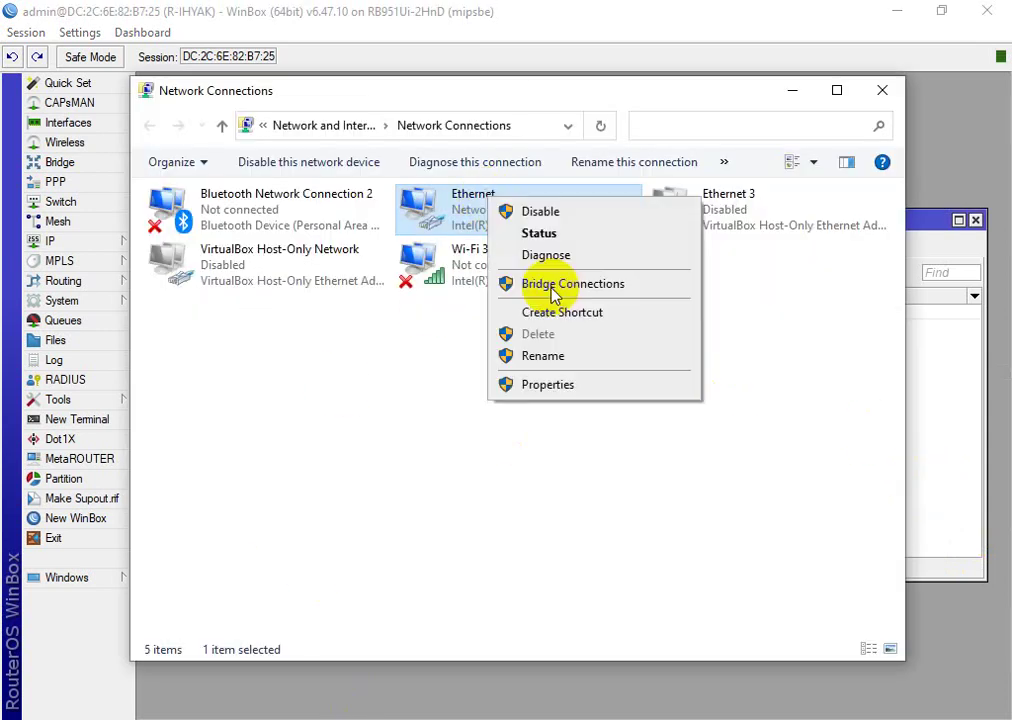
{"action": "left_click", "coordinate": [586, 389]}
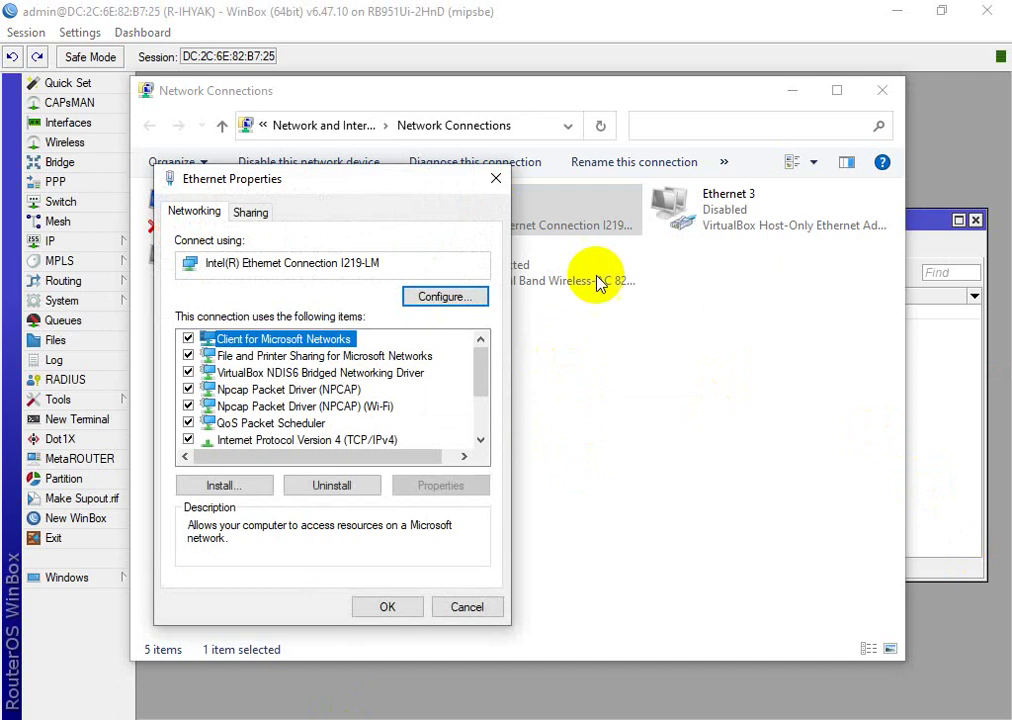
{"action": "double_click", "coordinate": [362, 441]}
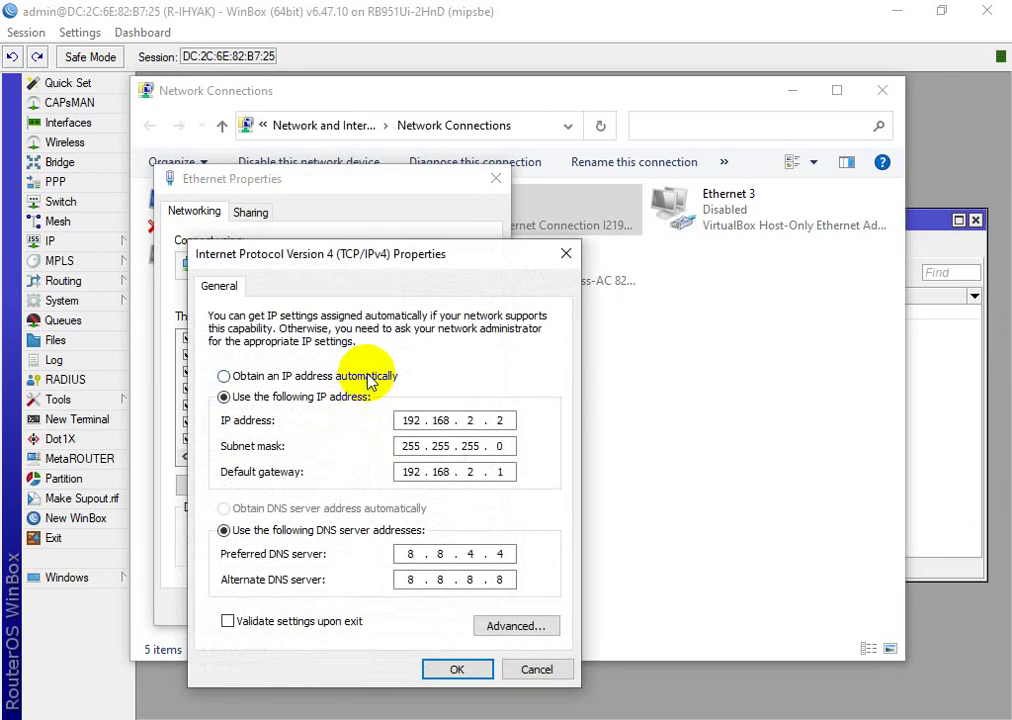
{"action": "left_click", "coordinate": [369, 380]}
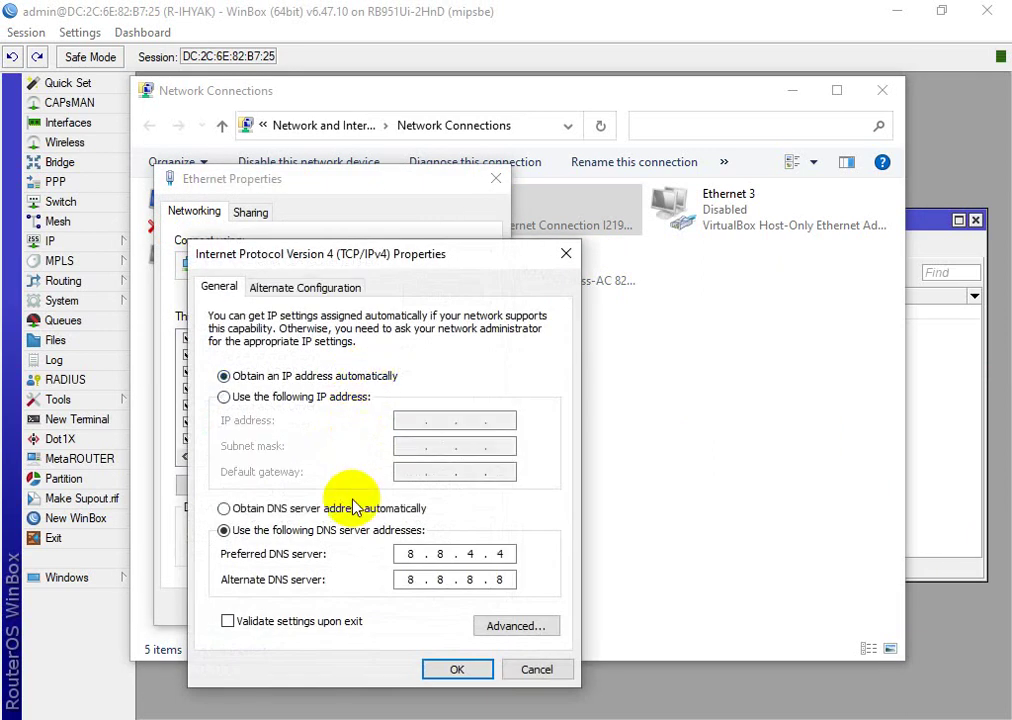
{"action": "left_click", "coordinate": [350, 513]}
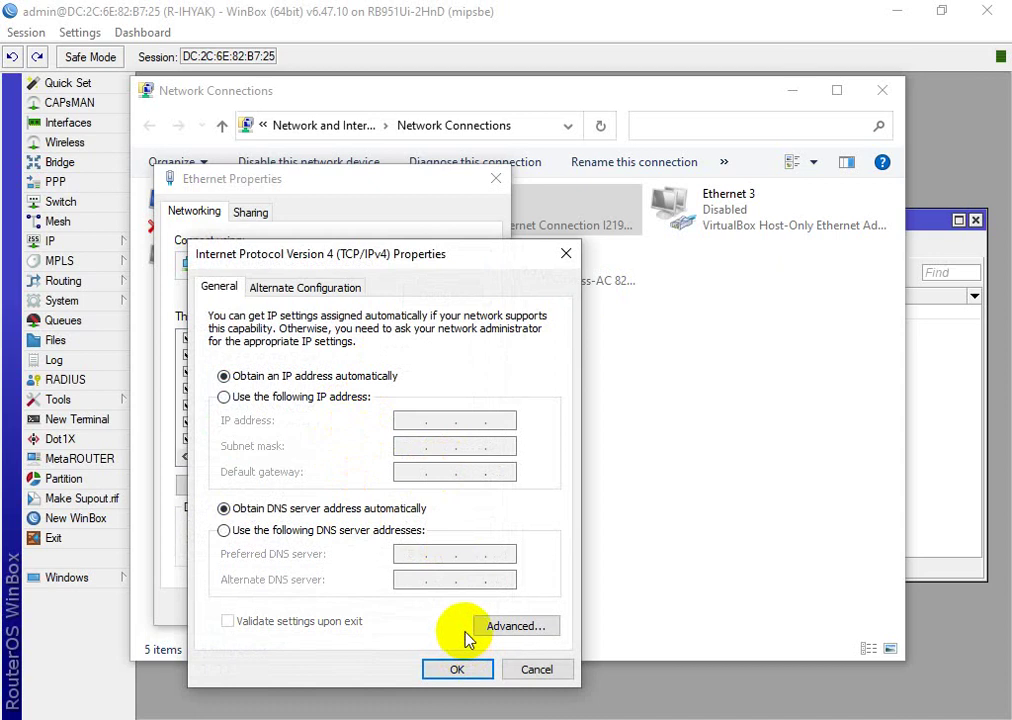
{"action": "left_click", "coordinate": [480, 669]}
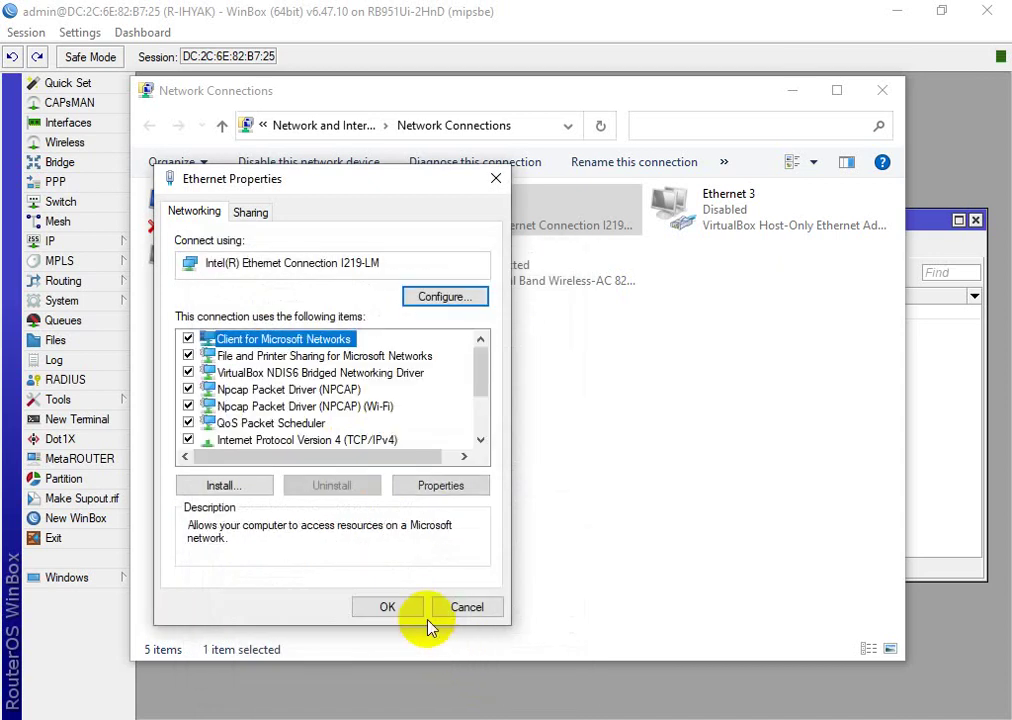
{"action": "left_click", "coordinate": [418, 607]}
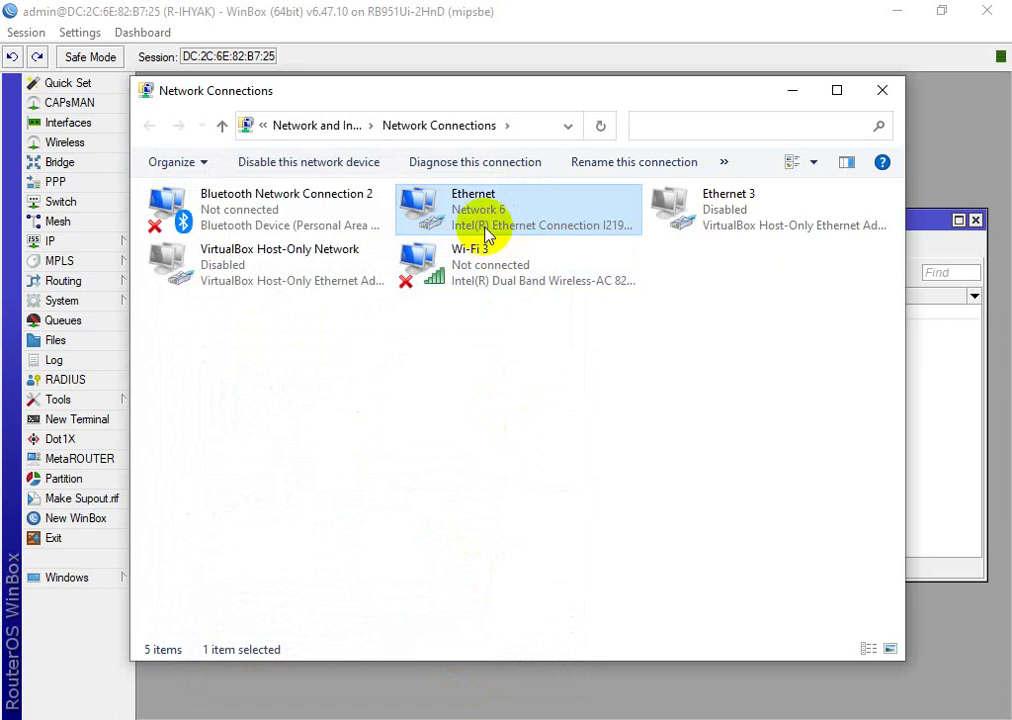
- Check the IP details assigned to the Ethernet connection, close them and minimize the Network Connections window
{"action": "right_click", "coordinate": [485, 227]}
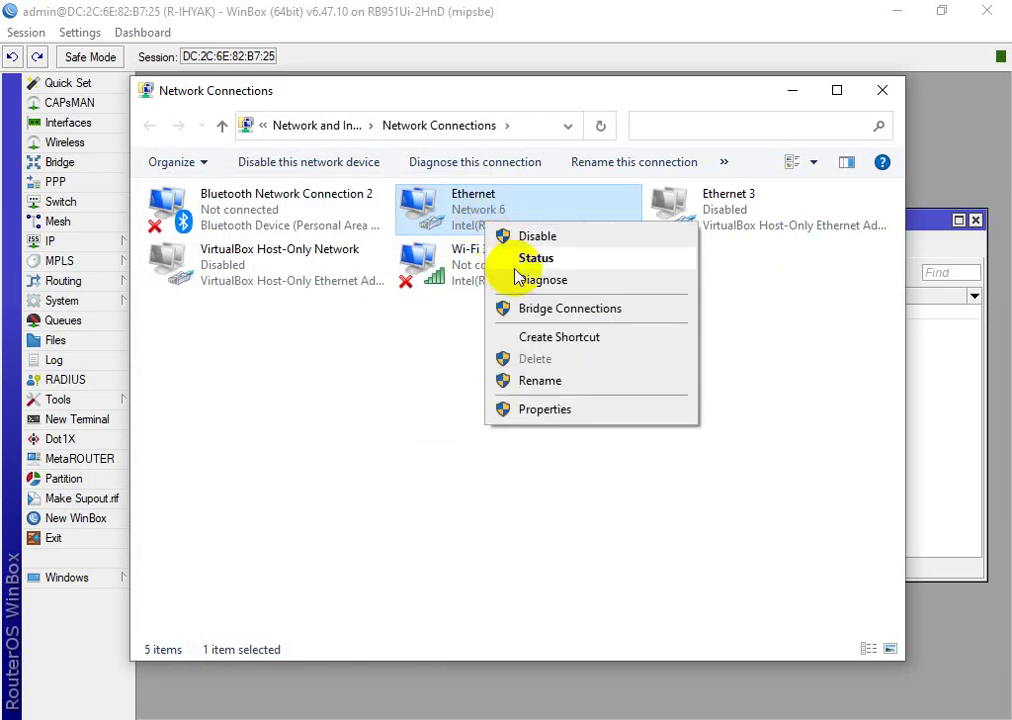
{"action": "left_click", "coordinate": [516, 260]}
{"action": "left_click", "coordinate": [416, 366]}
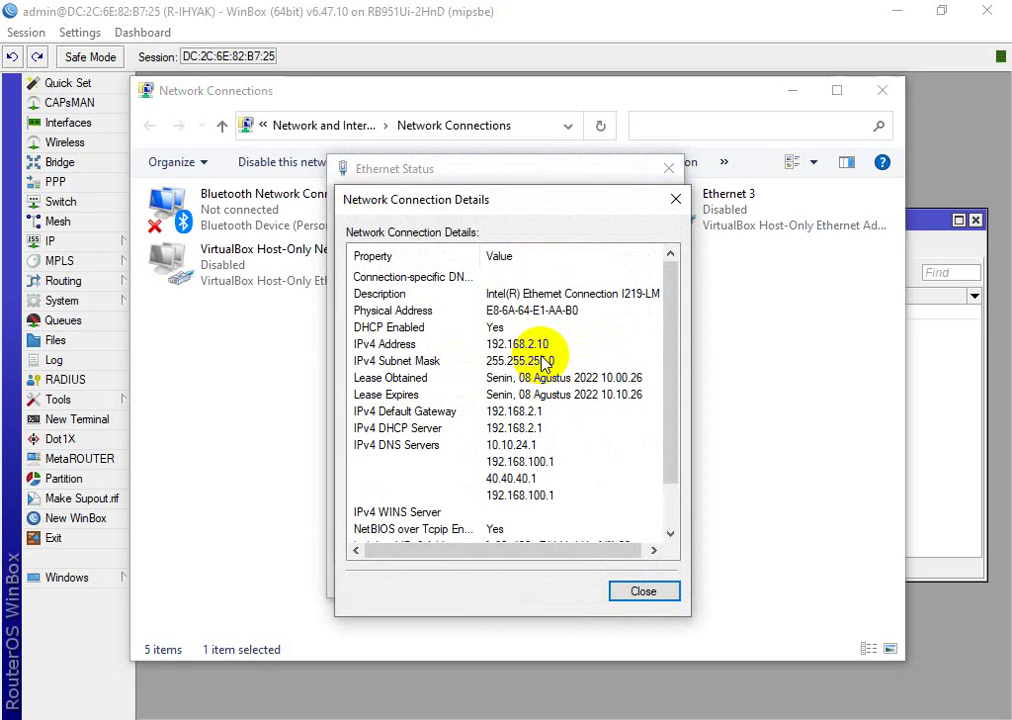
{"action": "left_click", "coordinate": [630, 593]}
{"action": "left_click", "coordinate": [628, 578]}
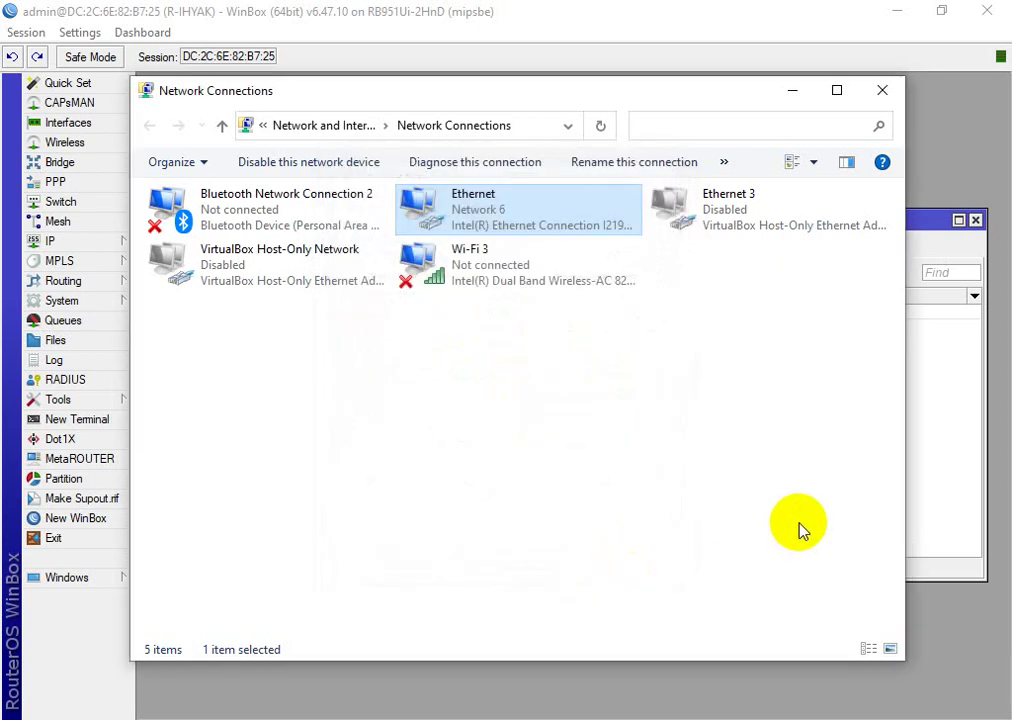
{"action": "left_click", "coordinate": [965, 447]}
{"action": "left_click", "coordinate": [940, 402]}
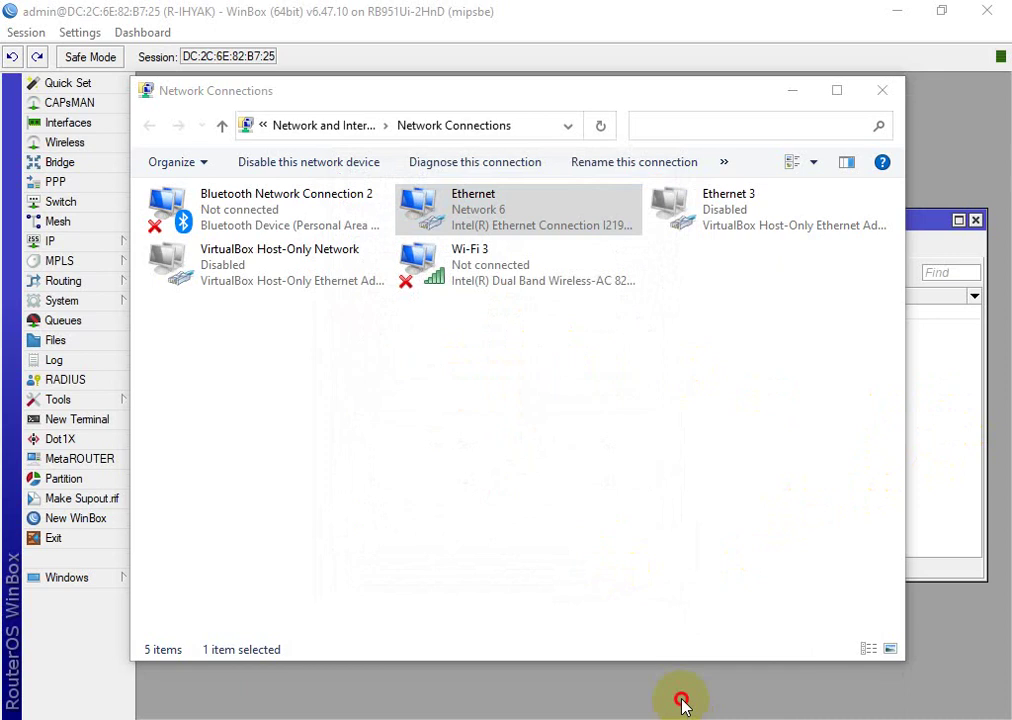
{"action": "left_click", "coordinate": [797, 91]}
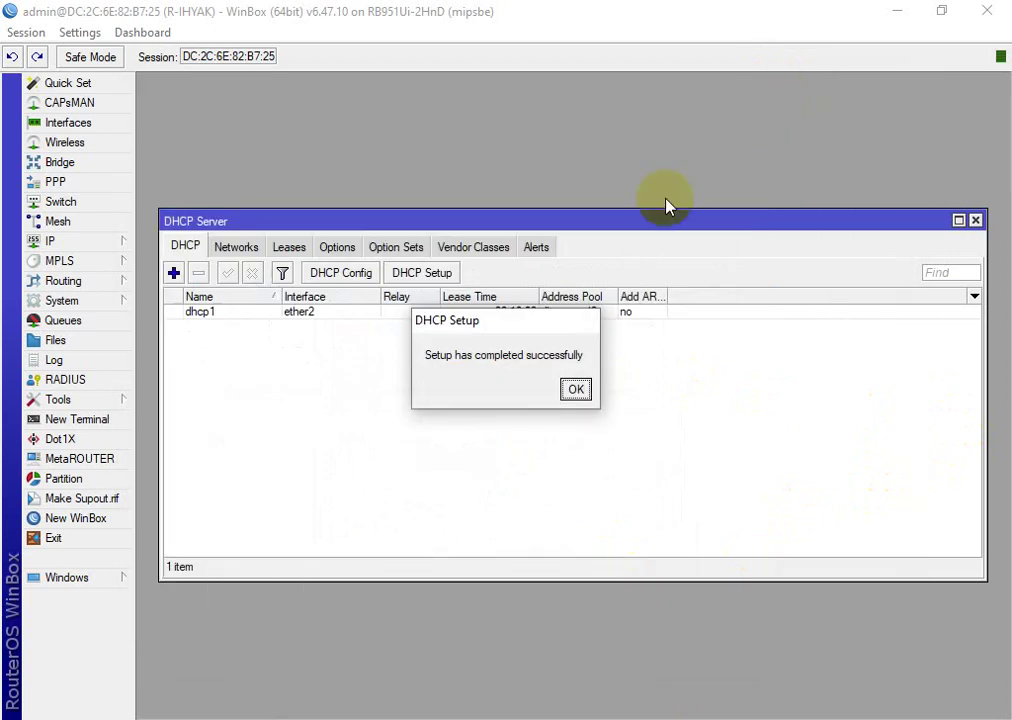
- Dismiss the DHCP setup message and inspect the DHCP server's leases, widening the Active Host Name column
{"action": "left_click", "coordinate": [586, 391]}
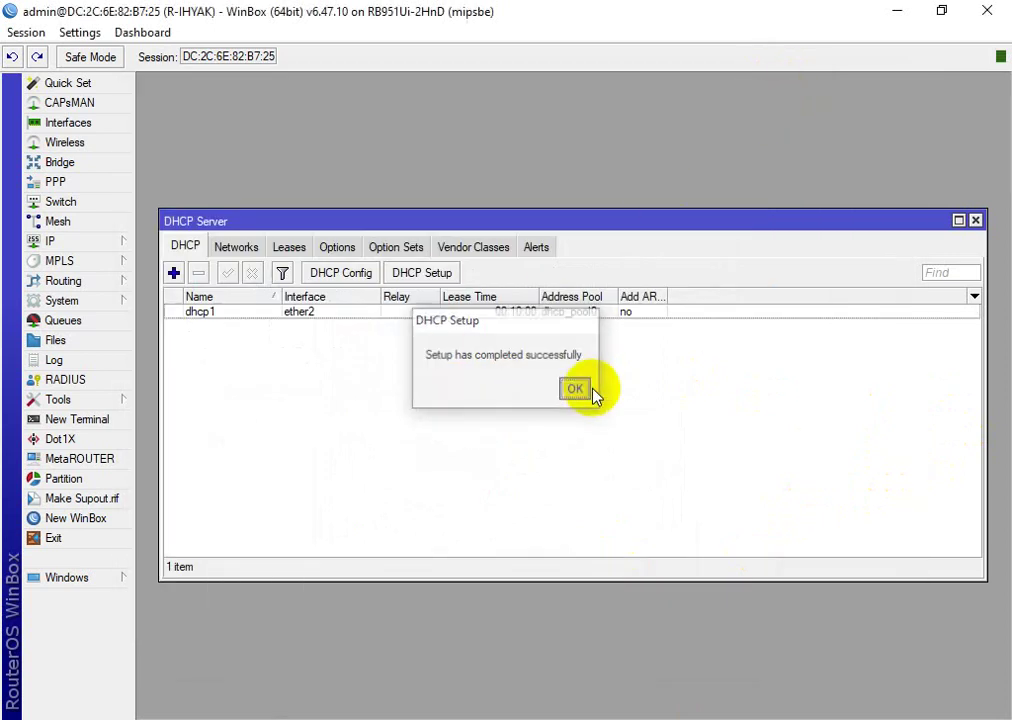
{"action": "left_click", "coordinate": [293, 252]}
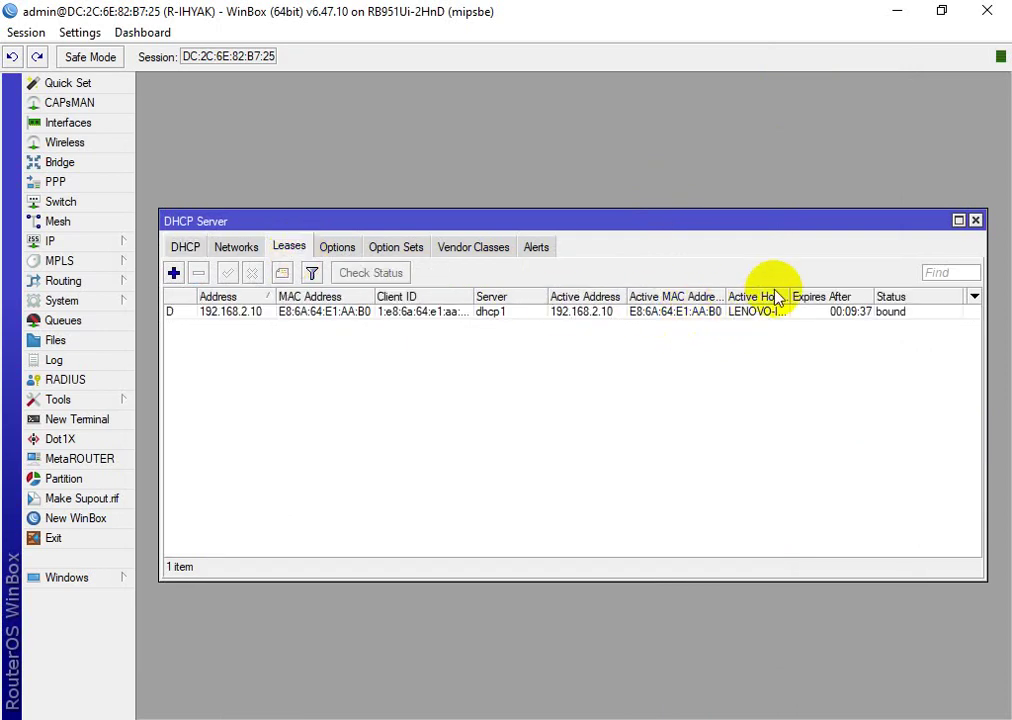
{"action": "left_click_drag", "start_coordinate": [789, 297], "coordinate": [829, 296]}
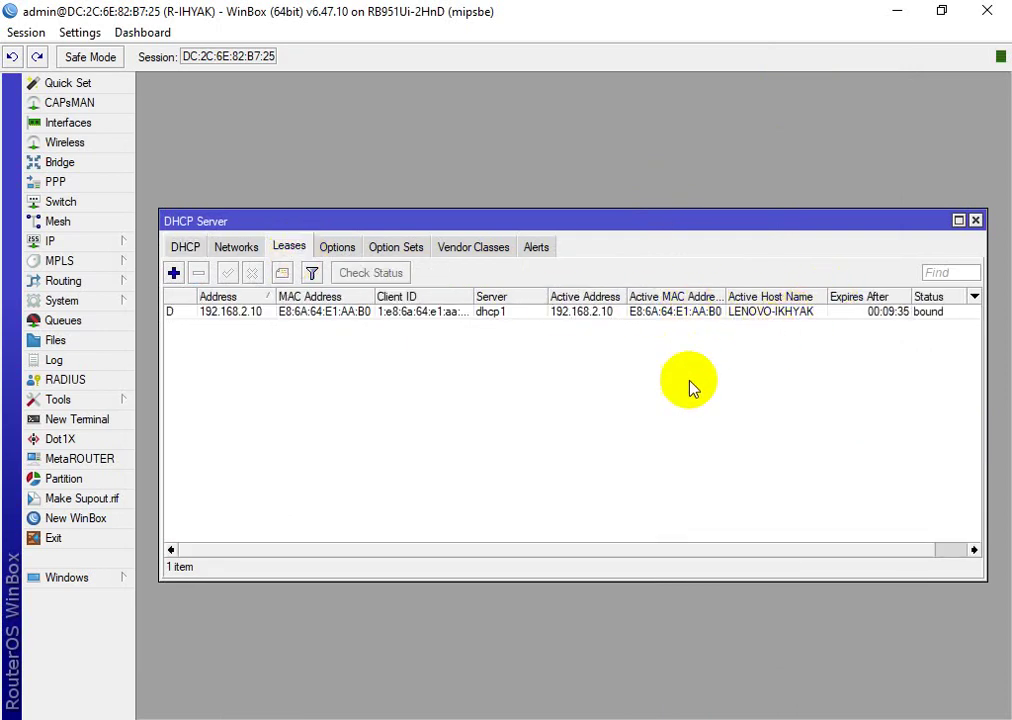
{"action": "left_click", "coordinate": [245, 312]}
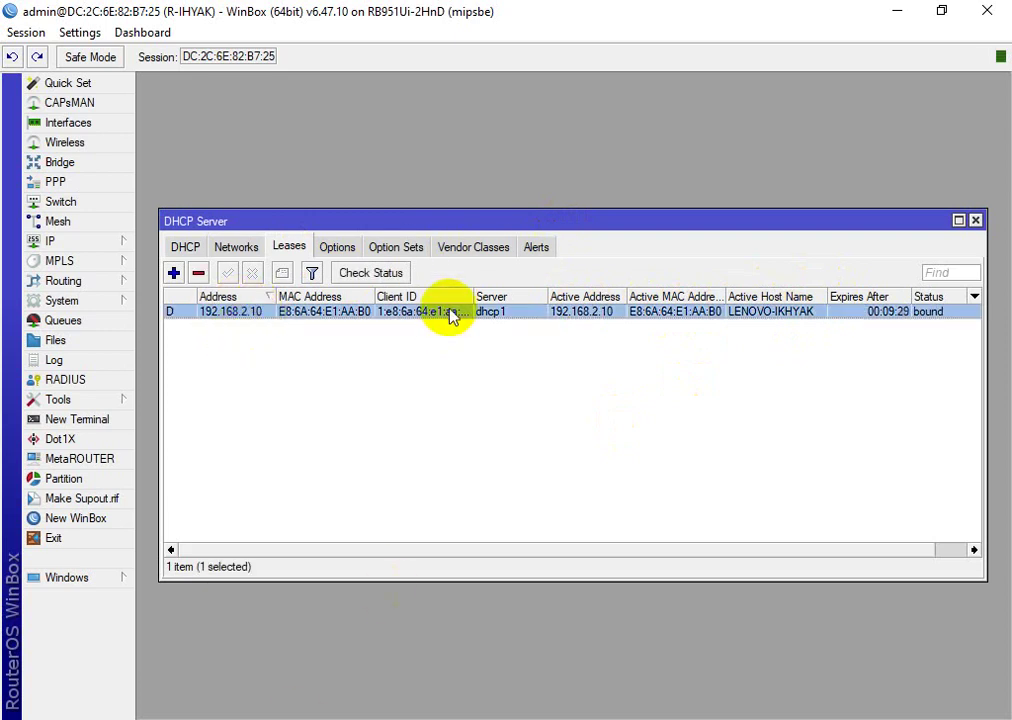
- Open a Windows command prompt and run ipconfig to check the PC's IP address and default gateway
{"action": "key", "text": "super+r"}
{"action": "key", "text": "Return"}
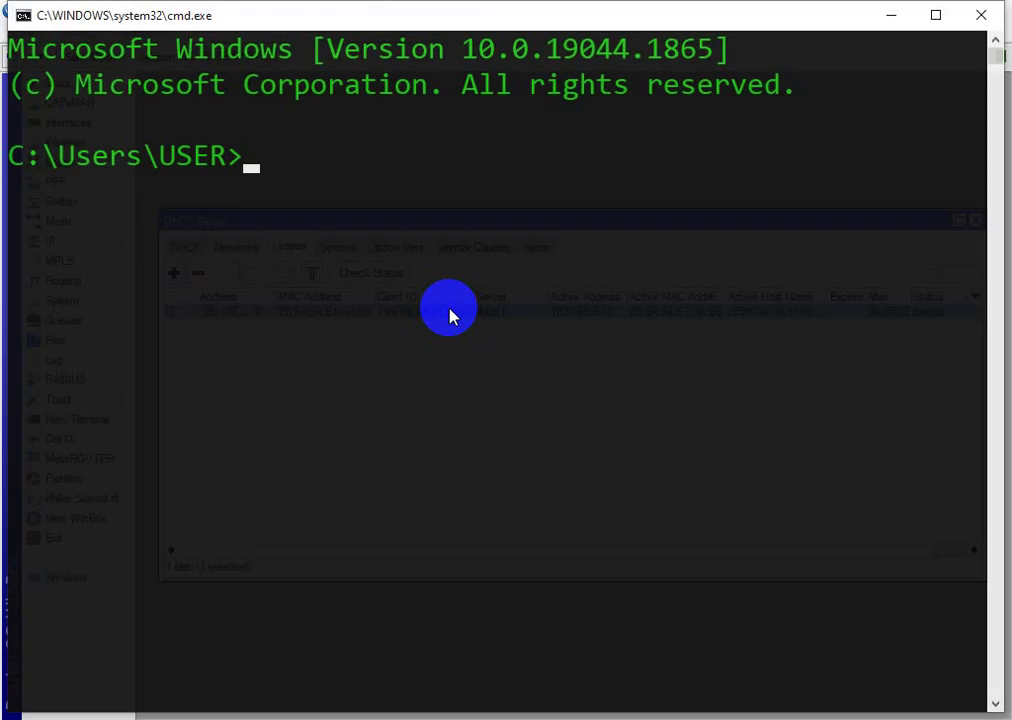
{"action": "type", "text": "ipconfig"}
{"action": "key", "text": "Return"}
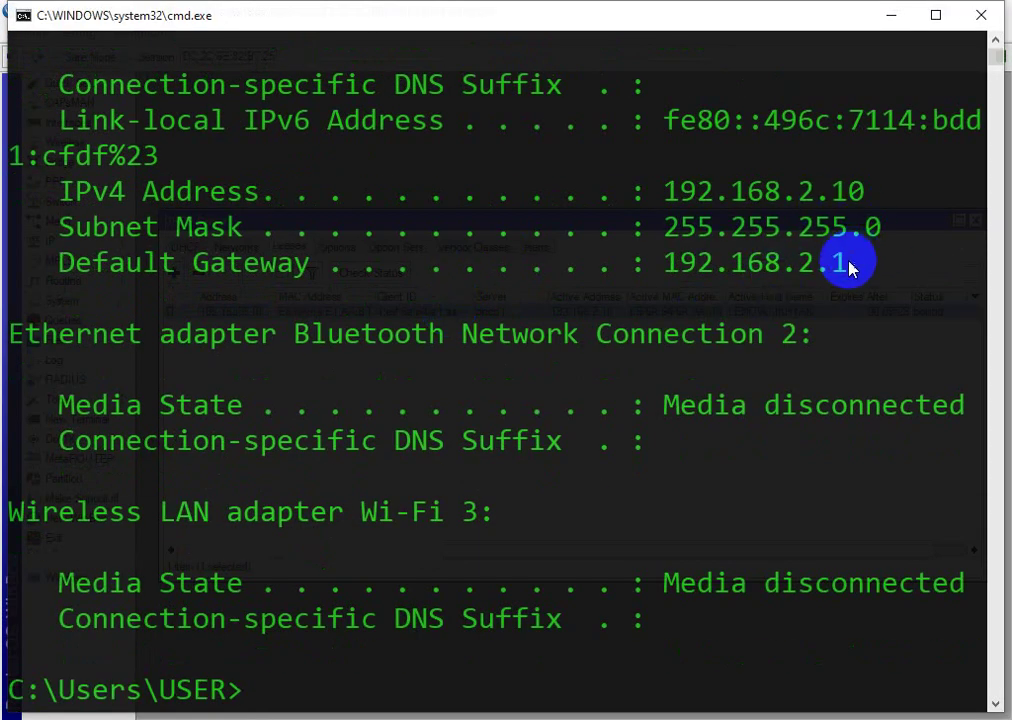
- Run ipconfig /all and review the Ethernet adapter's DHCP server, lease and DNS details
{"action": "type", "text": "ipconfig"}
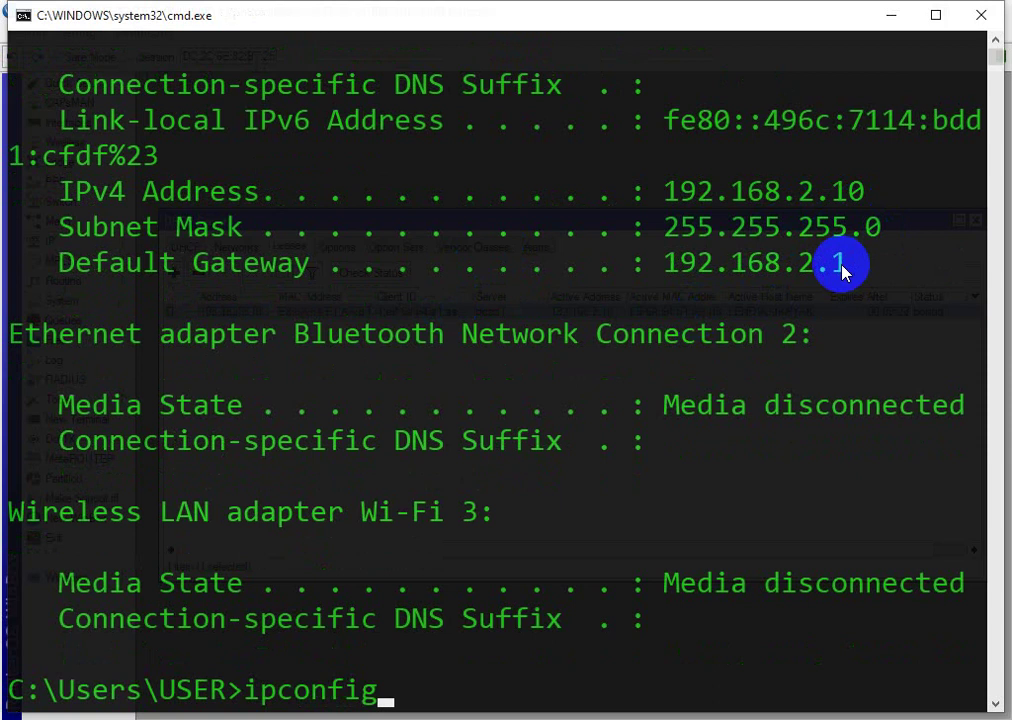
{"action": "type", "text": "/all"}
{"action": "key", "text": "Return"}
{"action": "scroll", "coordinate": [713, 285], "scroll_direction": "up", "scroll_amount": 5}
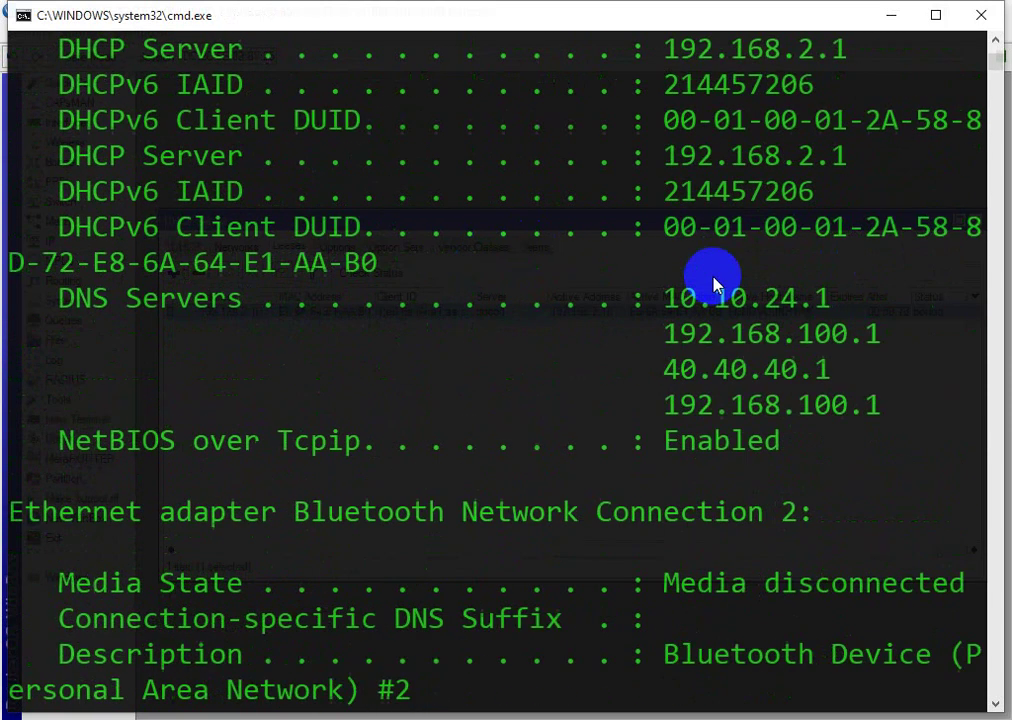
{"action": "scroll", "coordinate": [713, 285], "scroll_direction": "up", "scroll_amount": 5}
{"action": "scroll", "coordinate": [718, 264], "scroll_direction": "down", "scroll_amount": 3}
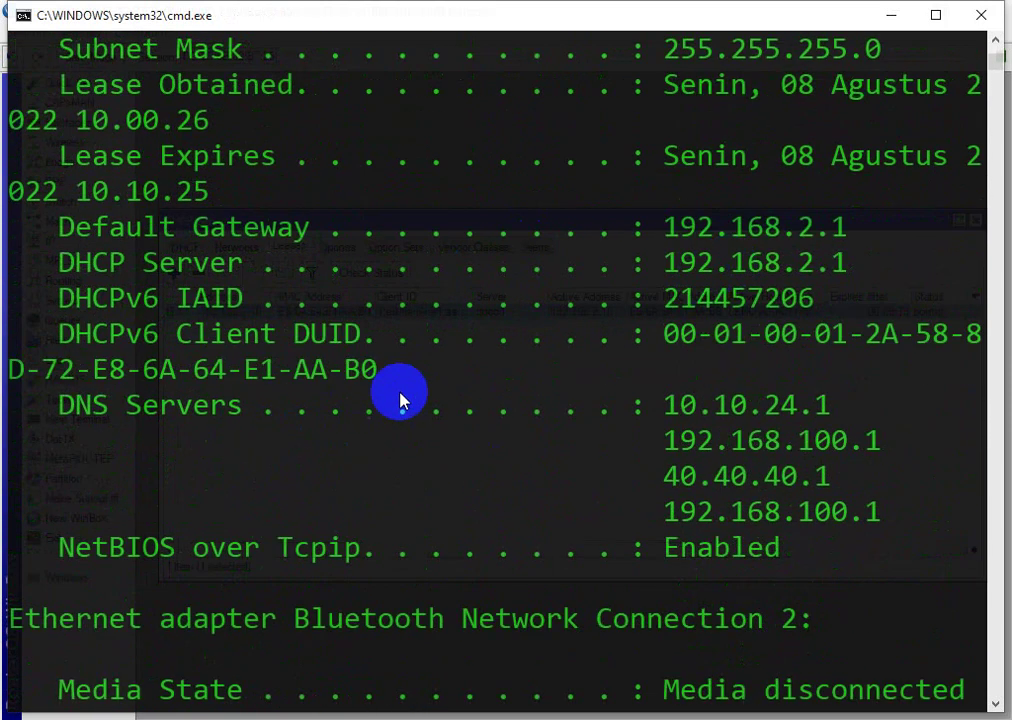
{"action": "scroll", "coordinate": [830, 435], "scroll_direction": "down", "scroll_amount": 6}
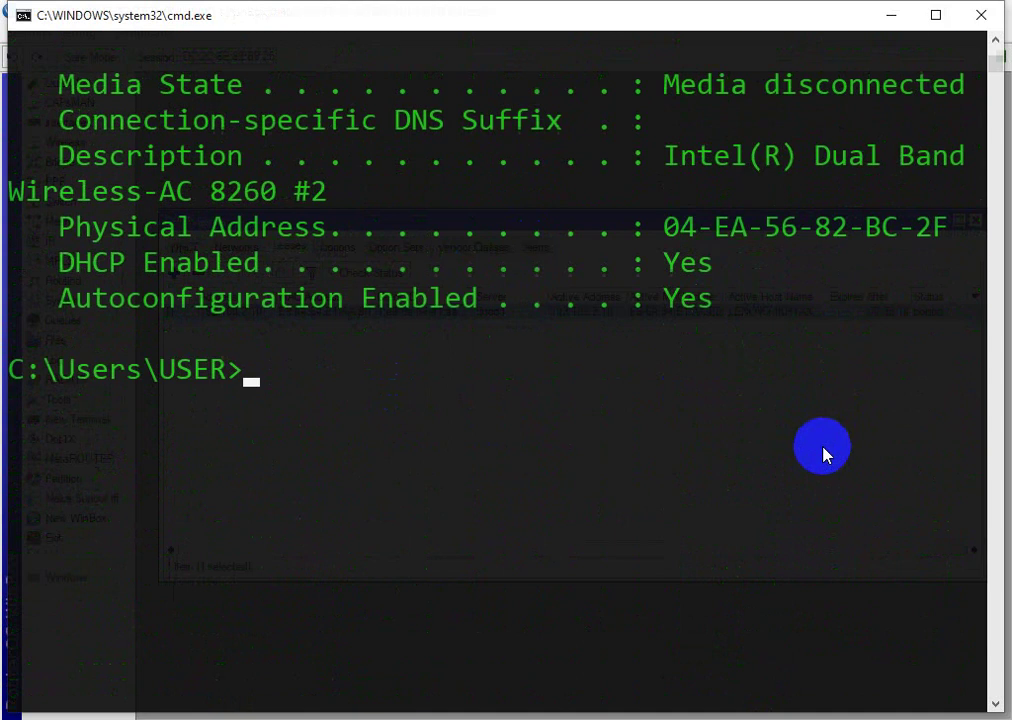
- Ping mikrotik.com from the command prompt to test the PC's internet connection
{"action": "type", "text": "ipconfig"}
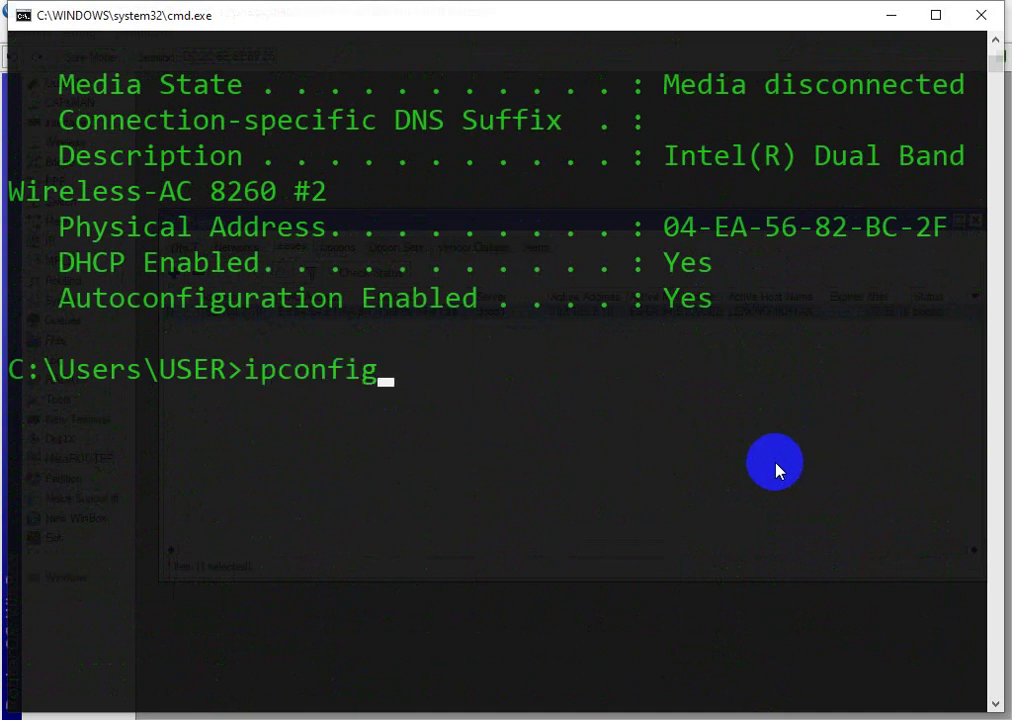
{"action": "key", "text": "Escape"}
{"action": "type", "text": "ping mi"}
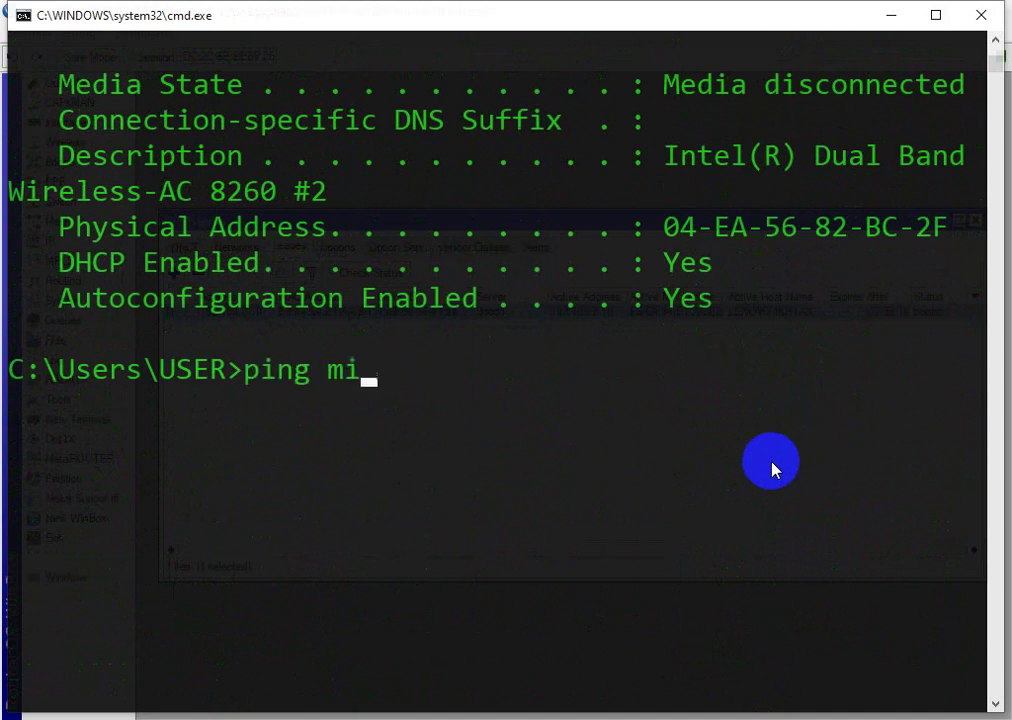
{"action": "type", "text": "krotik.com"}
{"action": "key", "text": "Return"}
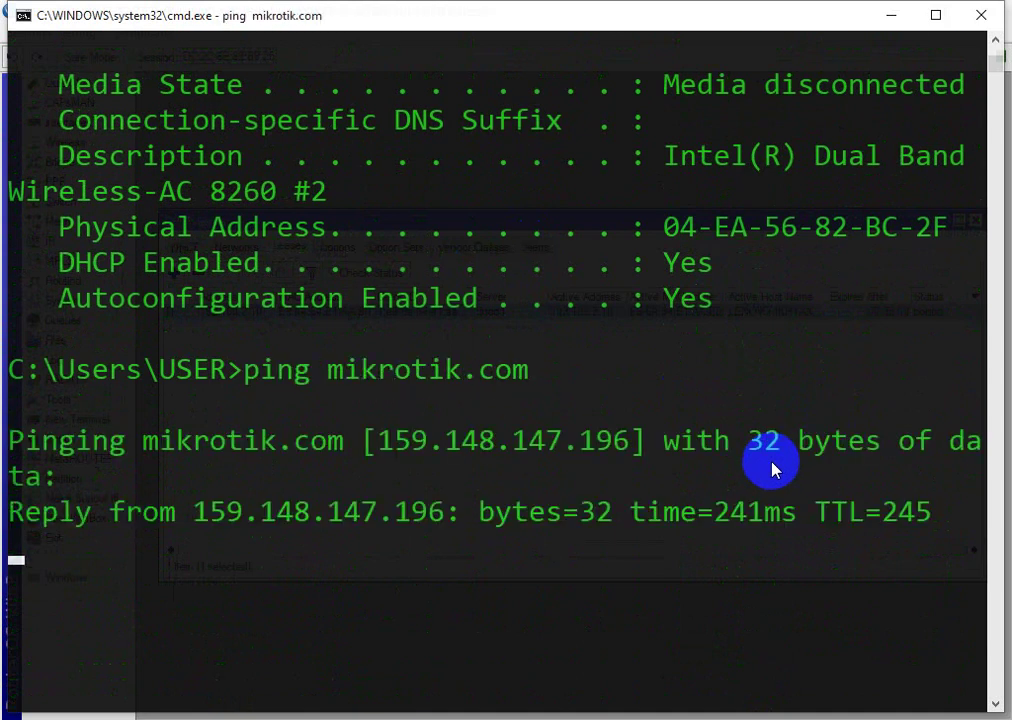
- Switch to Chrome, open mikrotik.com and look through the page to test web access
{"action": "key", "text": "alt+Tab"}
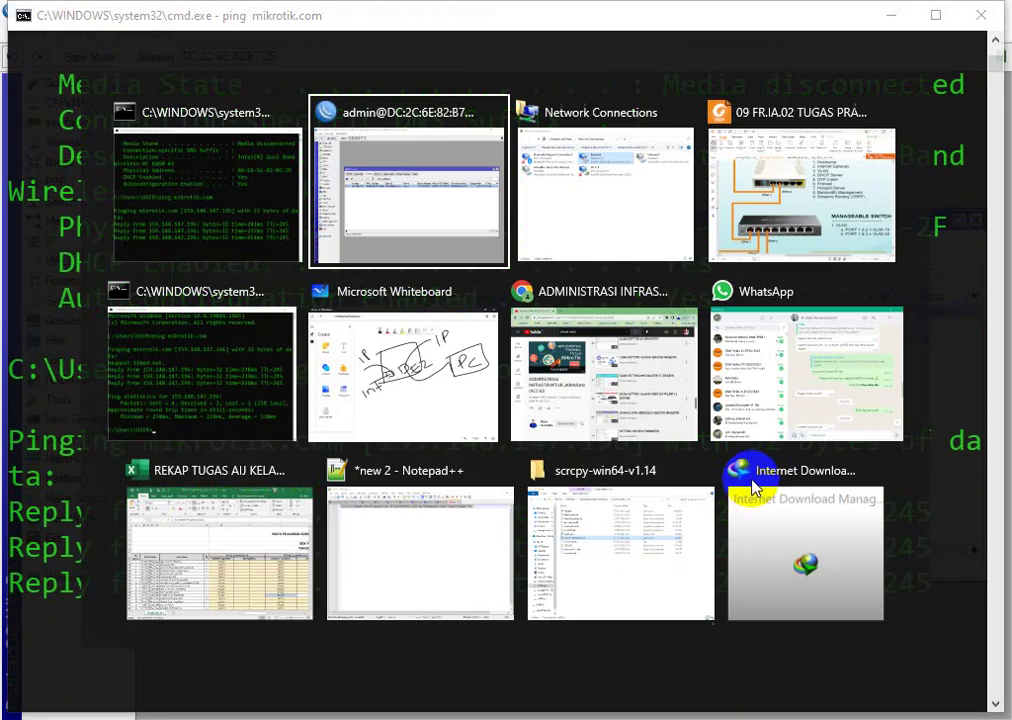
{"action": "key", "text": "alt+Tab"}
{"action": "key", "text": "alt+Tab"}
{"action": "key", "text": "alt+Tab"}
{"action": "key", "text": "alt+Tab"}
{"action": "key", "text": "alt+Tab"}
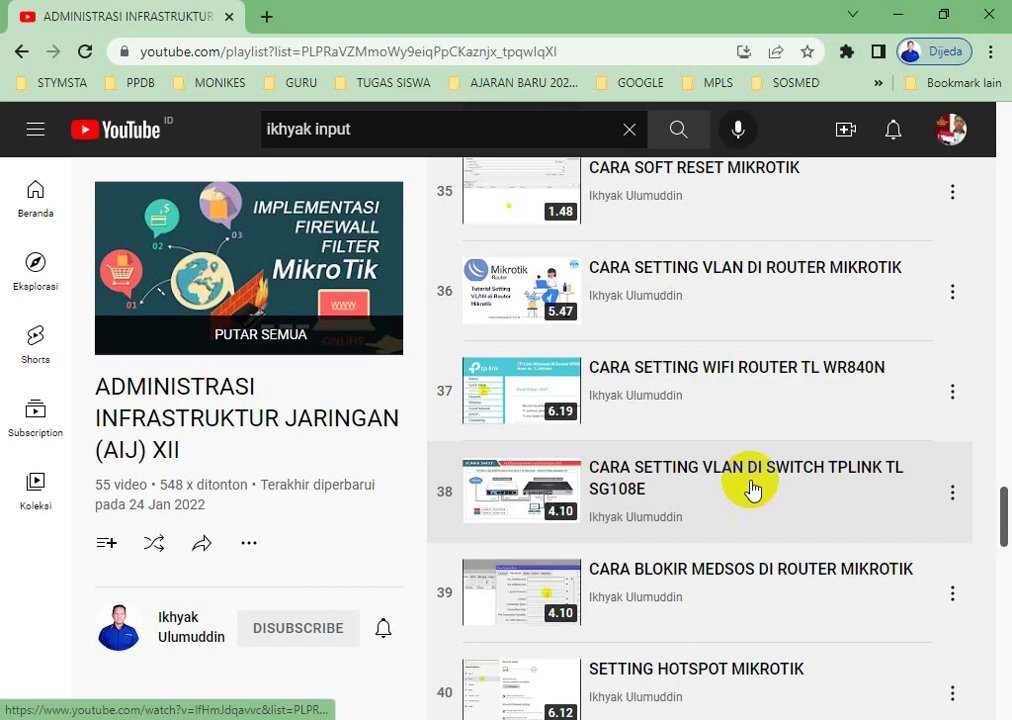
{"action": "type", "text": "mi"}
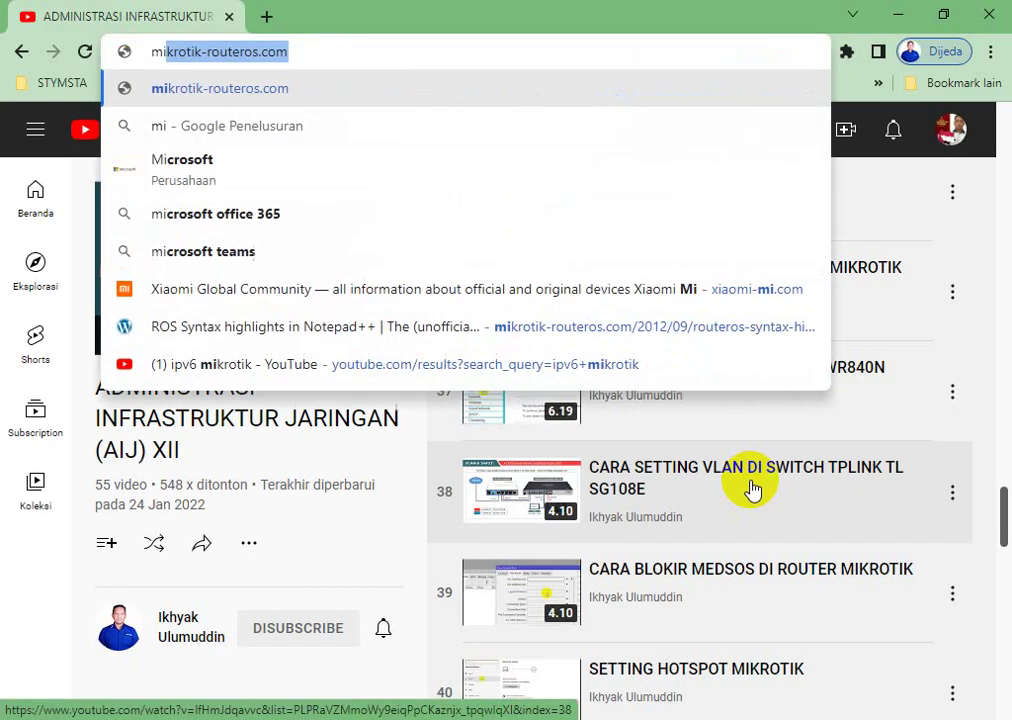
{"action": "type", "text": "krotik.com"}
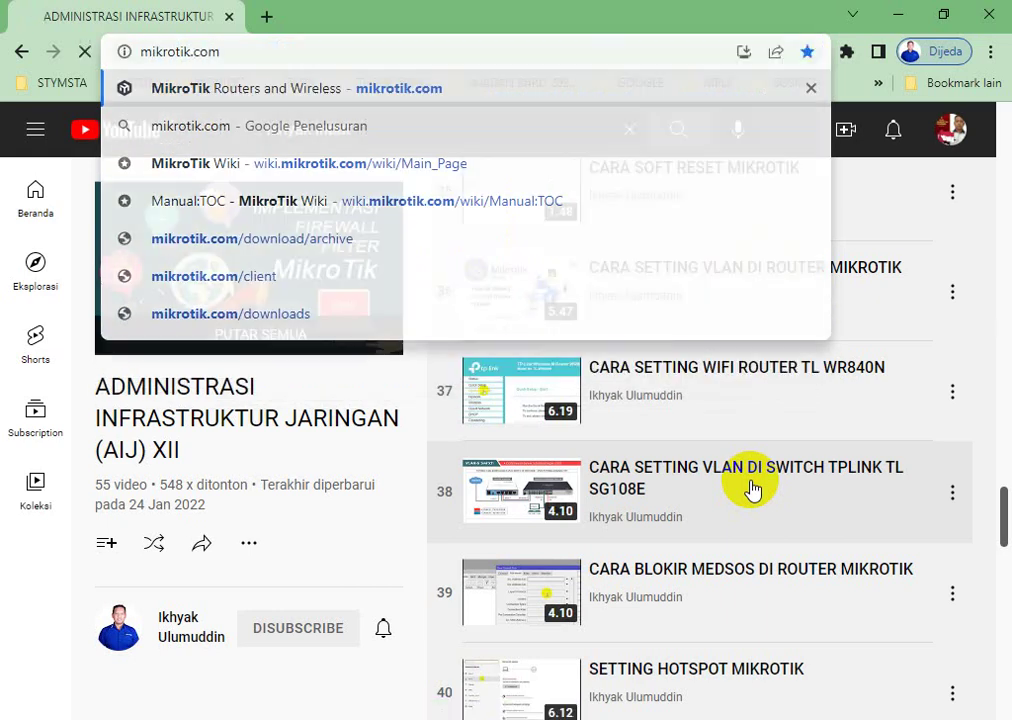
{"action": "key", "text": "Return"}
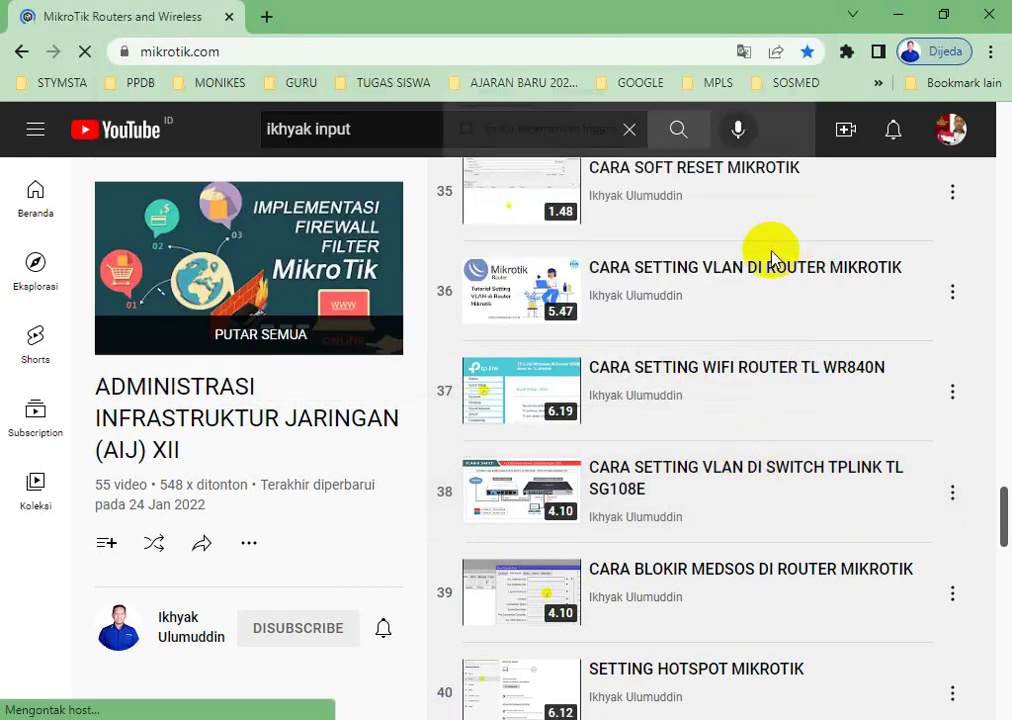
{"action": "scroll", "coordinate": [810, 436], "scroll_direction": "down", "scroll_amount": 2}
{"action": "scroll", "coordinate": [810, 436], "scroll_direction": "down", "scroll_amount": 3}
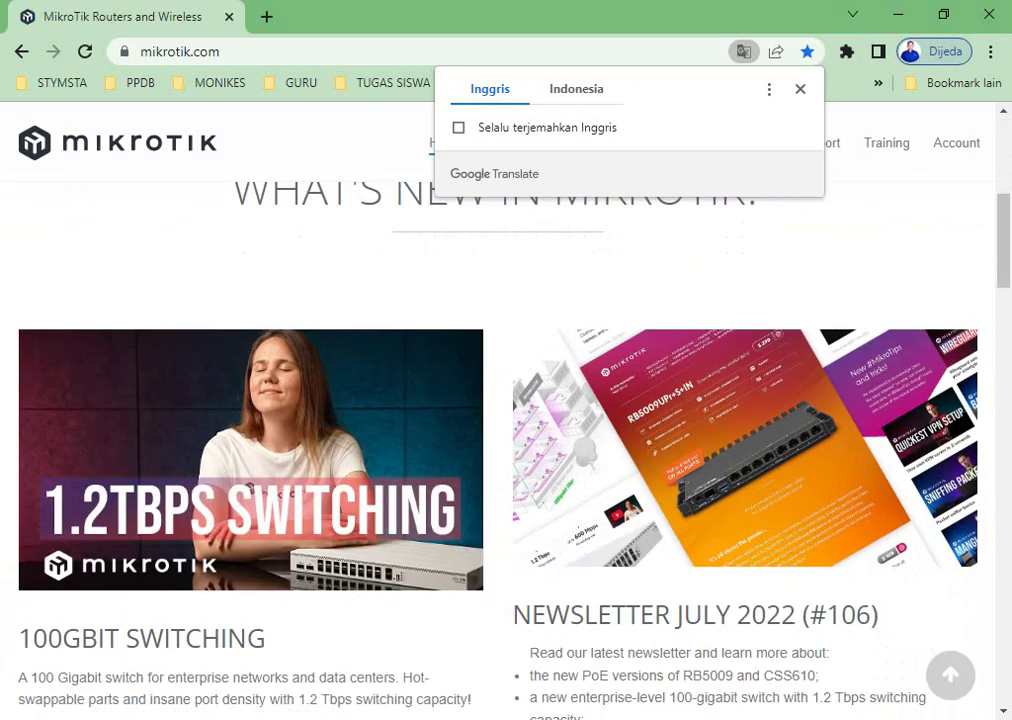
- Switch to the topology PDF in Foxit PDF Reader and review the MikroTik router's task list
{"action": "left_click", "coordinate": [308, 717]}
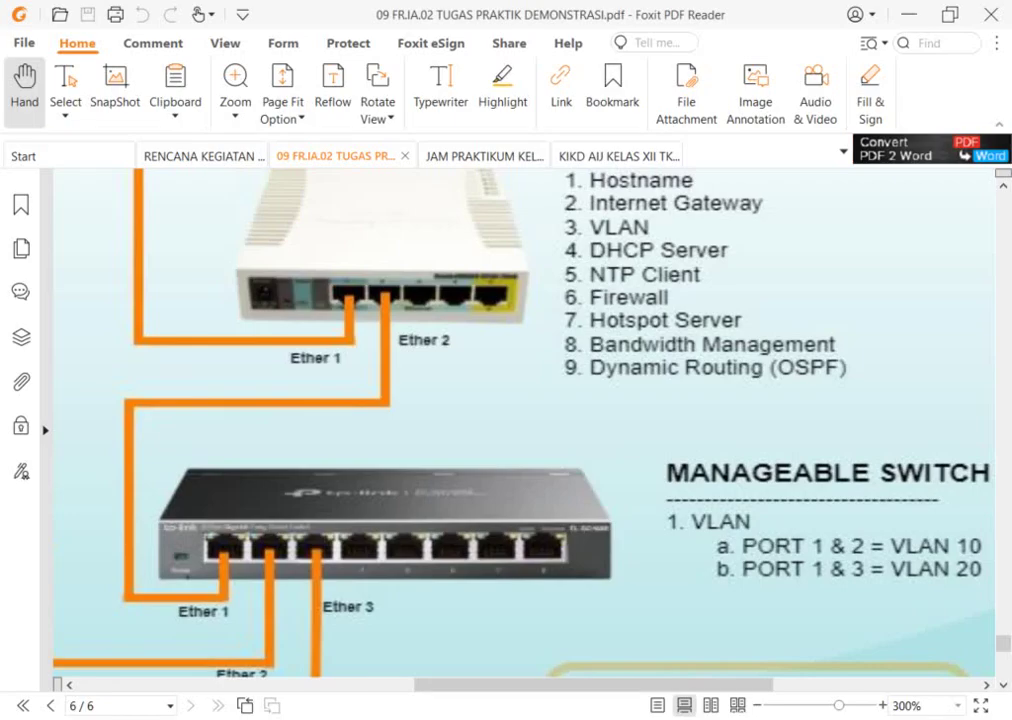
{"action": "scroll", "coordinate": [429, 690], "scroll_direction": "up", "scroll_amount": 1}
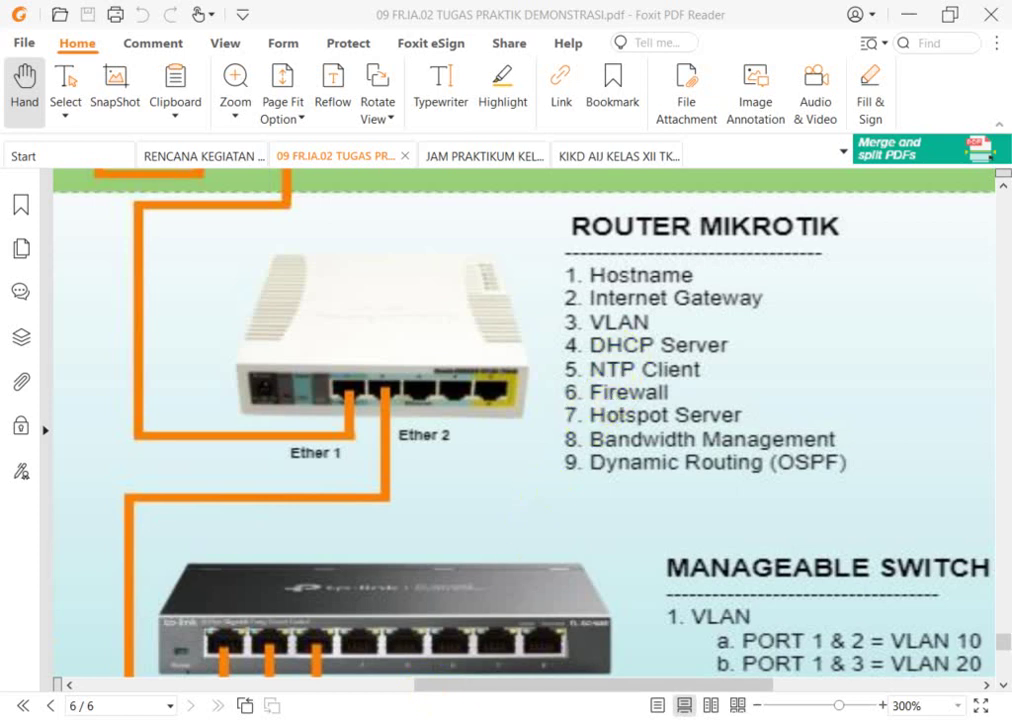
{"action": "mouse_move", "coordinate": [410, 717]}
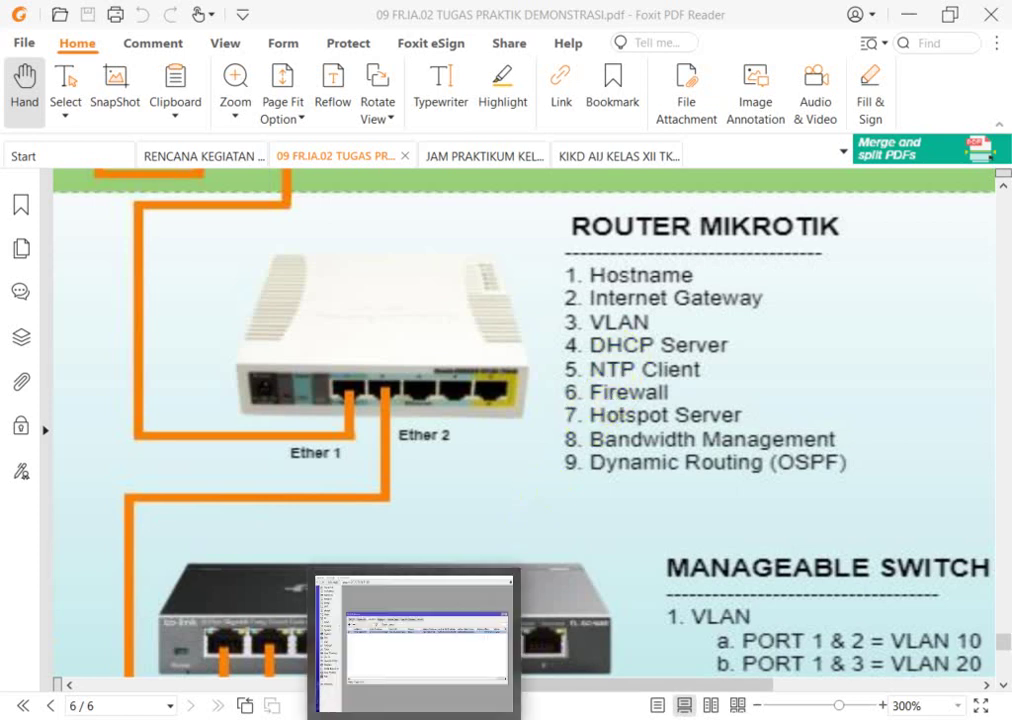
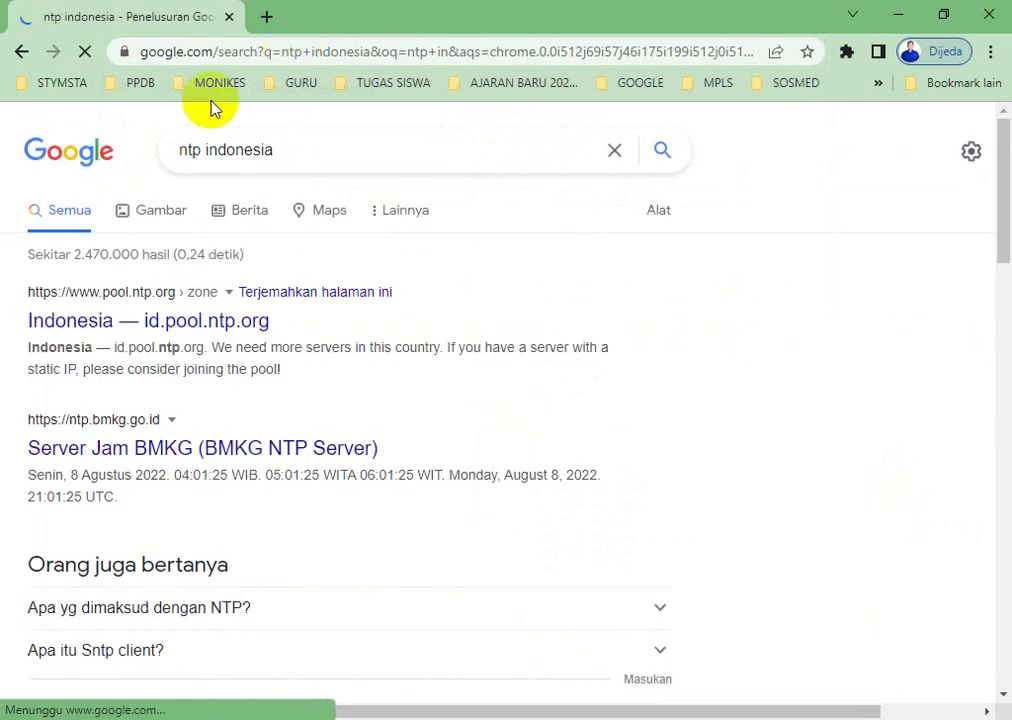
- Open the Indonesia zone page of the NTP Pool Project from the search results and copy the server address 0.id.pool.ntp.org
{"action": "left_click", "coordinate": [199, 290]}
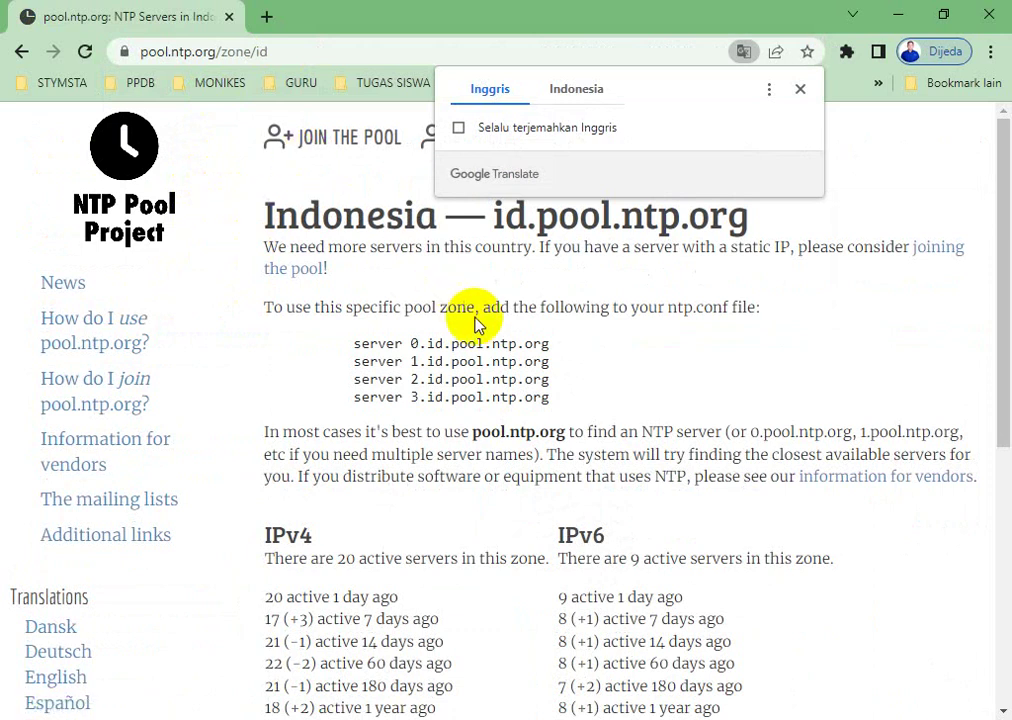
{"action": "left_click", "coordinate": [552, 345]}
{"action": "left_click_drag", "start_coordinate": [552, 345], "coordinate": [415, 348]}
{"action": "right_click", "coordinate": [415, 348]}
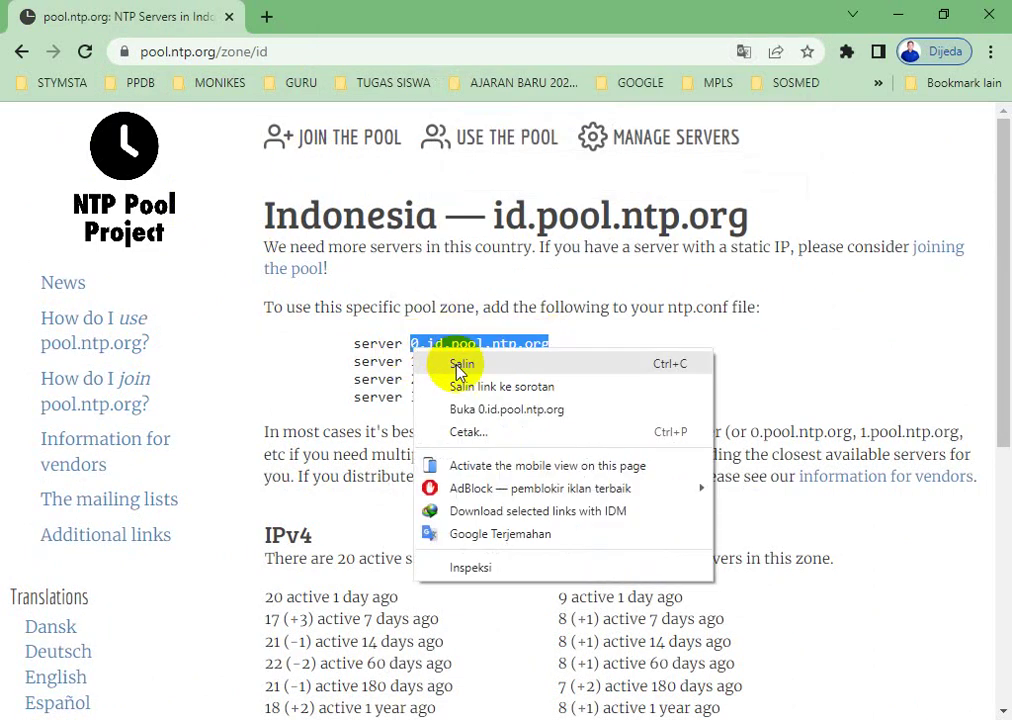
{"action": "left_click", "coordinate": [459, 366]}
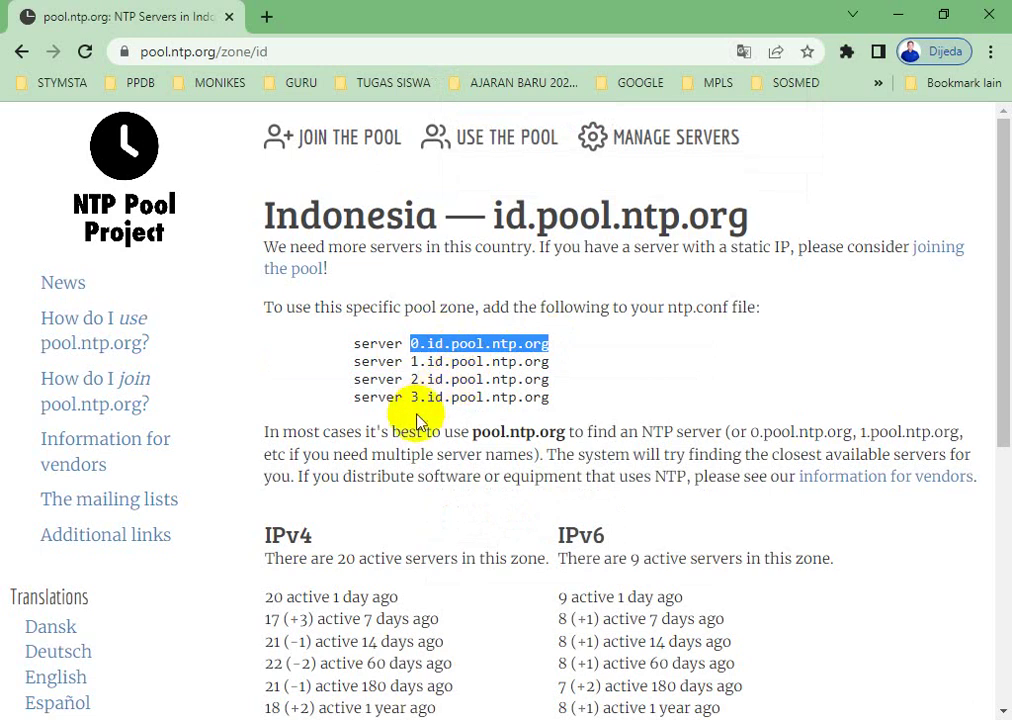
- Switch to WinBox and set the SNTP client's primary server to 0.id.pool.ntp.org and secondary server to 1.id.pool.ntp.org
{"action": "key", "text": "alt+Tab"}
{"action": "left_click_drag", "start_coordinate": [560, 294], "coordinate": [481, 294]}
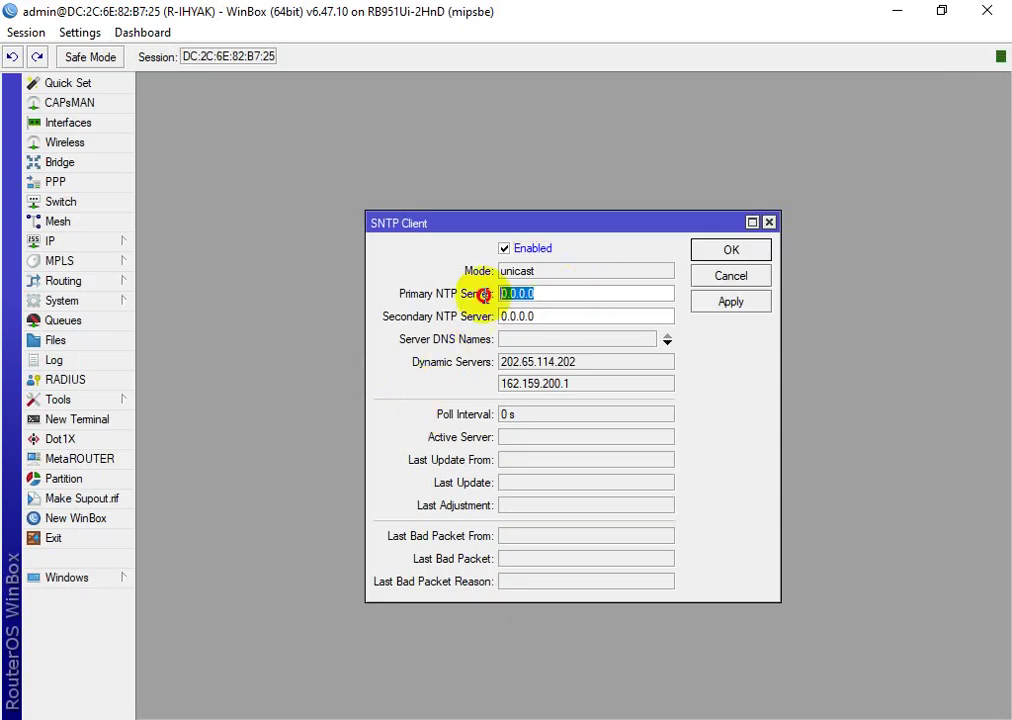
{"action": "key", "text": "ctrl+v"}
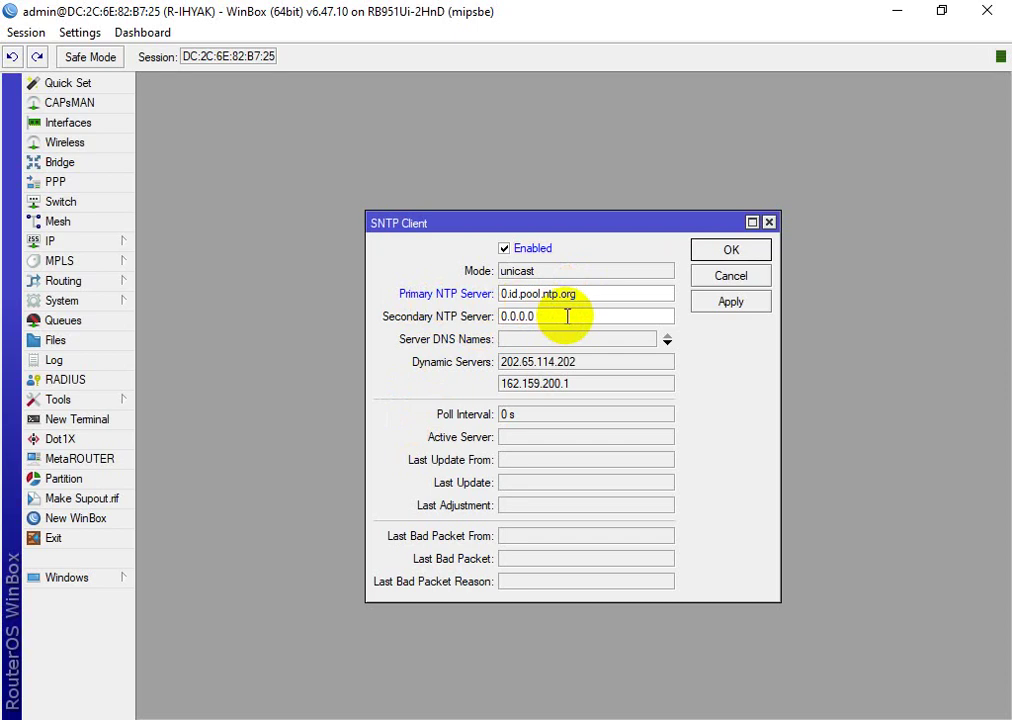
{"action": "left_click_drag", "start_coordinate": [567, 316], "coordinate": [445, 318]}
{"action": "key", "text": "ctrl+v"}
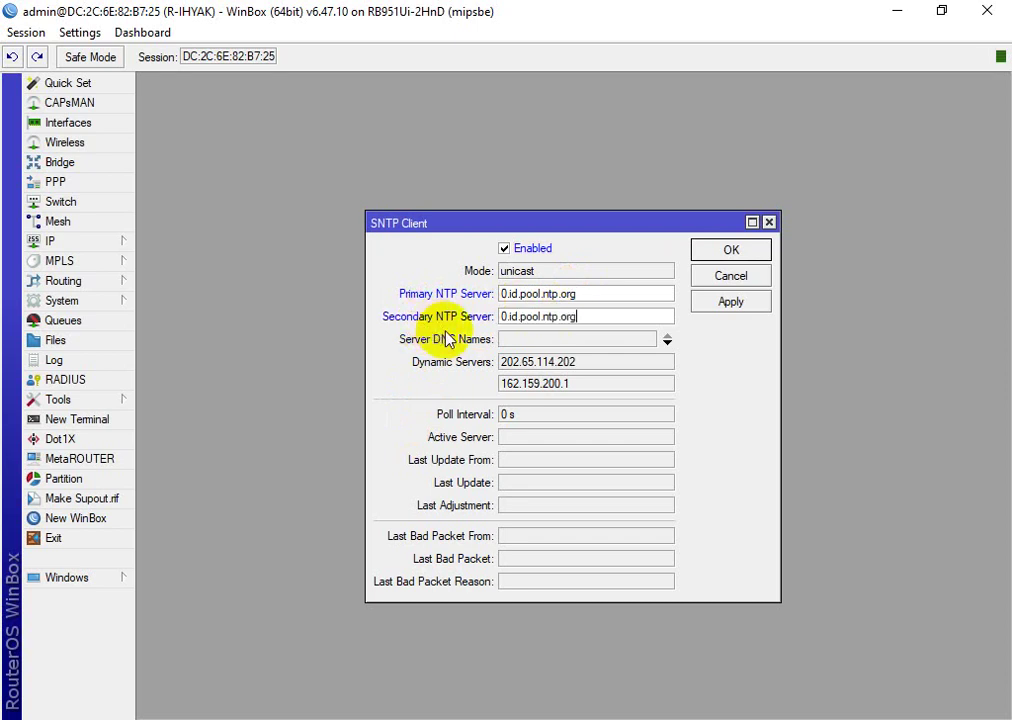
{"action": "left_click", "coordinate": [478, 316]}
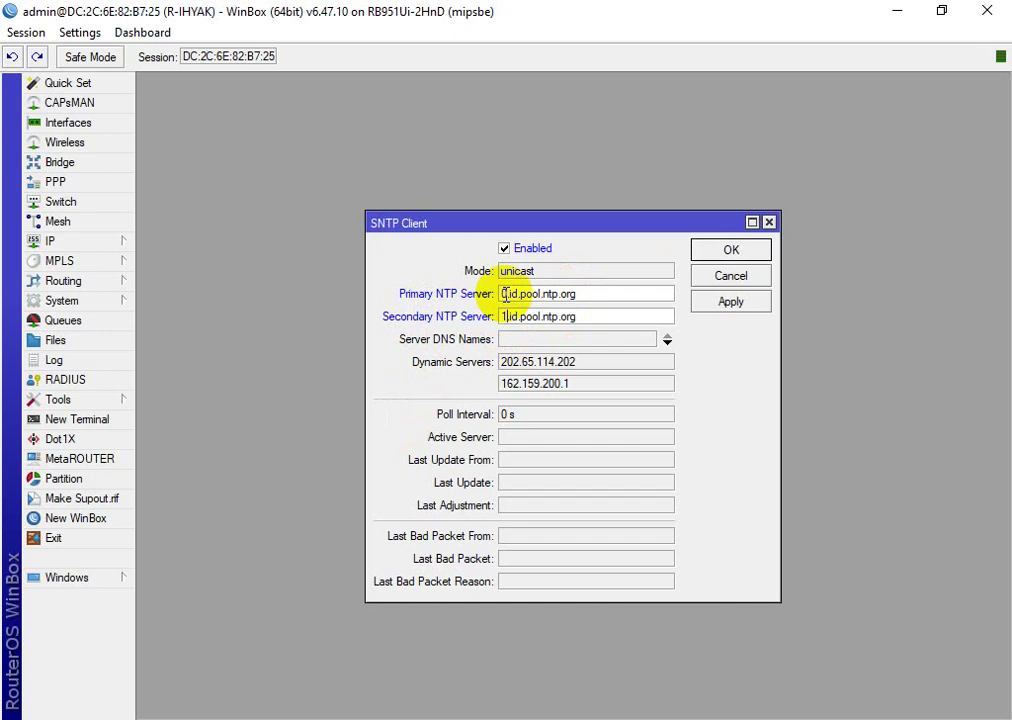
- Check the NTP Pool server list in Chrome, and return to WinBox to apply and close the SNTP client settings
{"action": "key", "text": "alt+Tab"}
{"action": "left_click", "coordinate": [455, 390]}
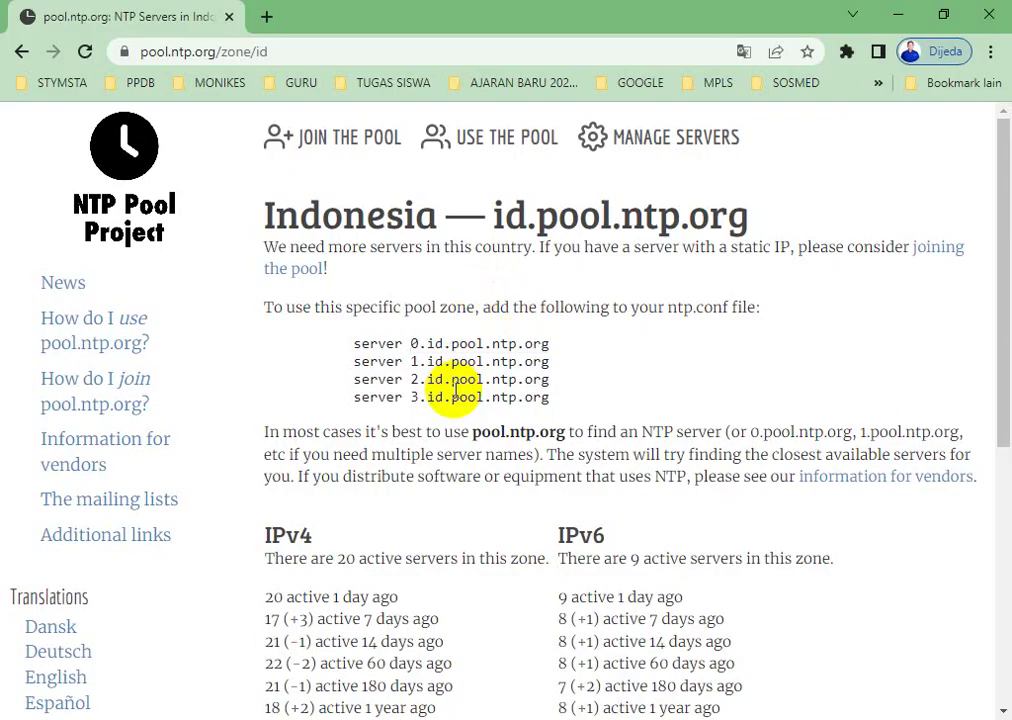
{"action": "key", "text": "alt+Tab"}
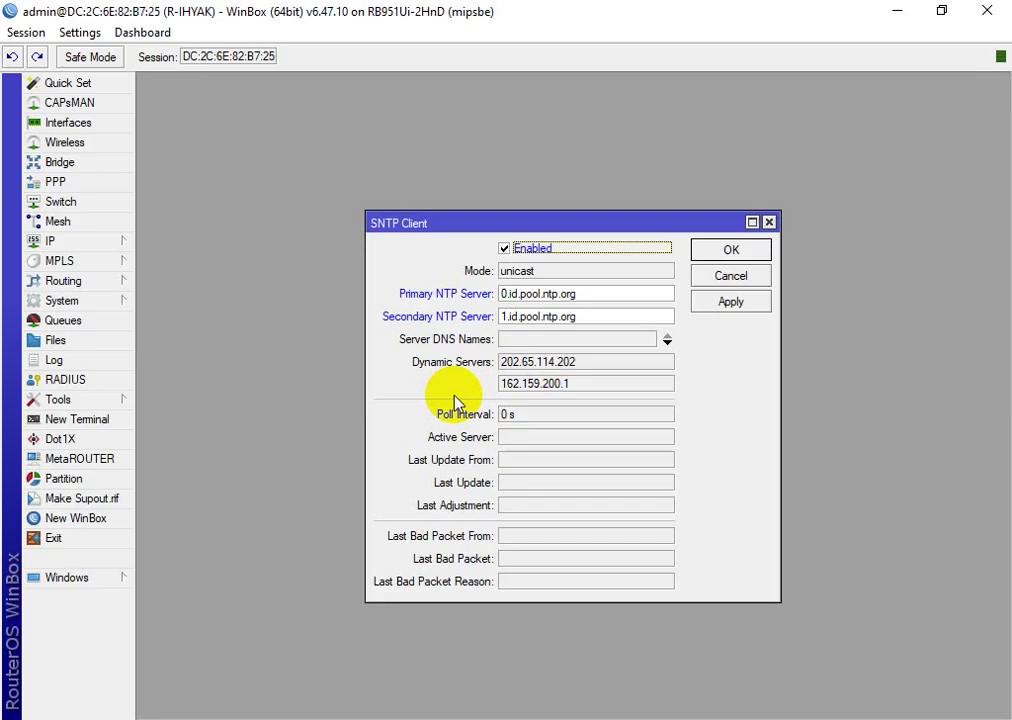
{"action": "left_click", "coordinate": [741, 303]}
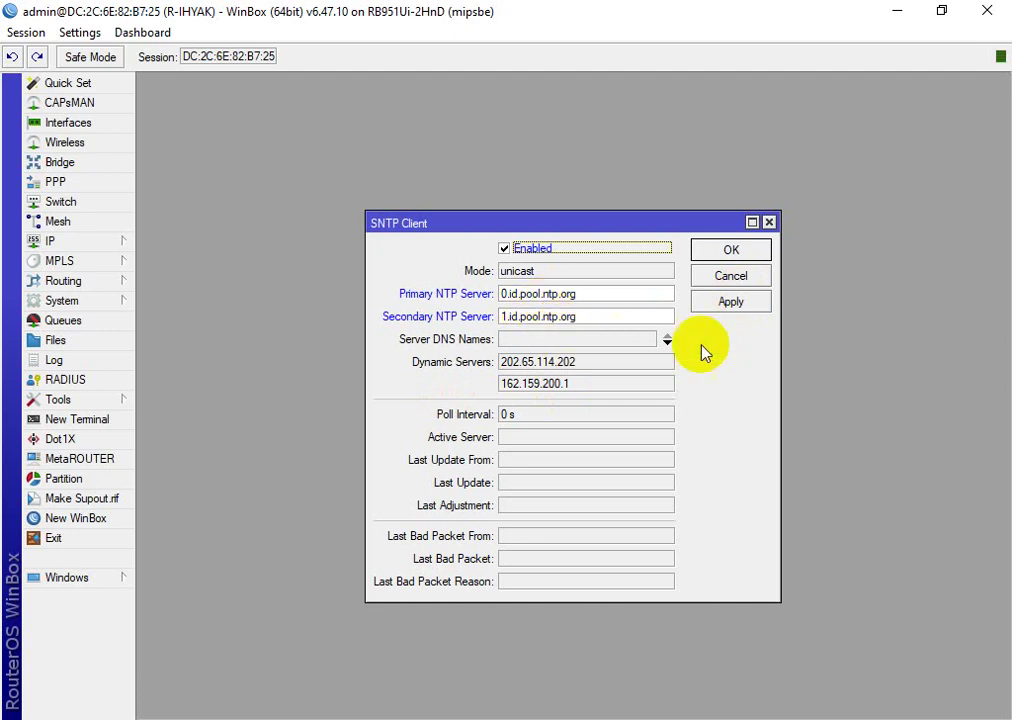
{"action": "left_click", "coordinate": [730, 304]}
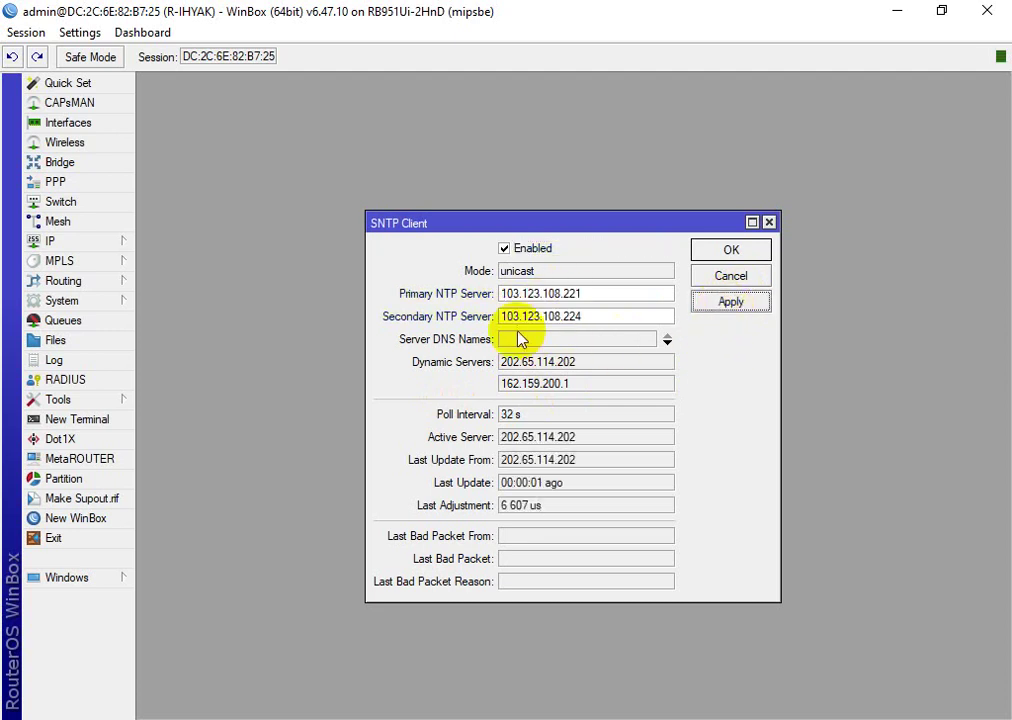
{"action": "left_click", "coordinate": [712, 252]}
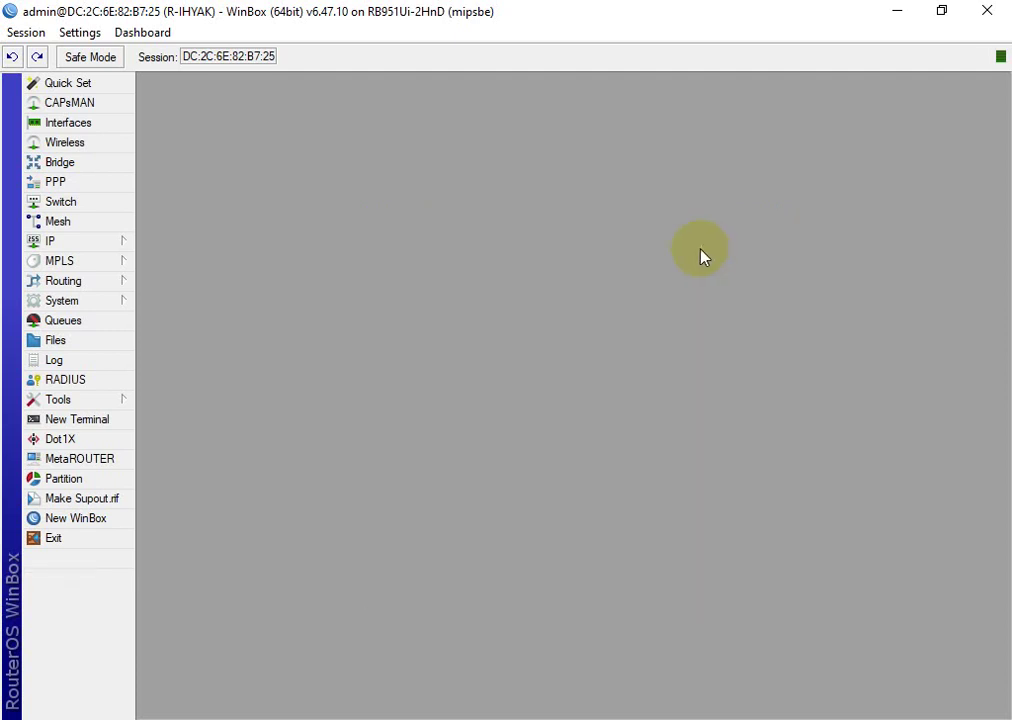
- Add the router's time and date to the WinBox status display
{"action": "right_click", "coordinate": [676, 60]}
{"action": "left_click", "coordinate": [703, 84]}
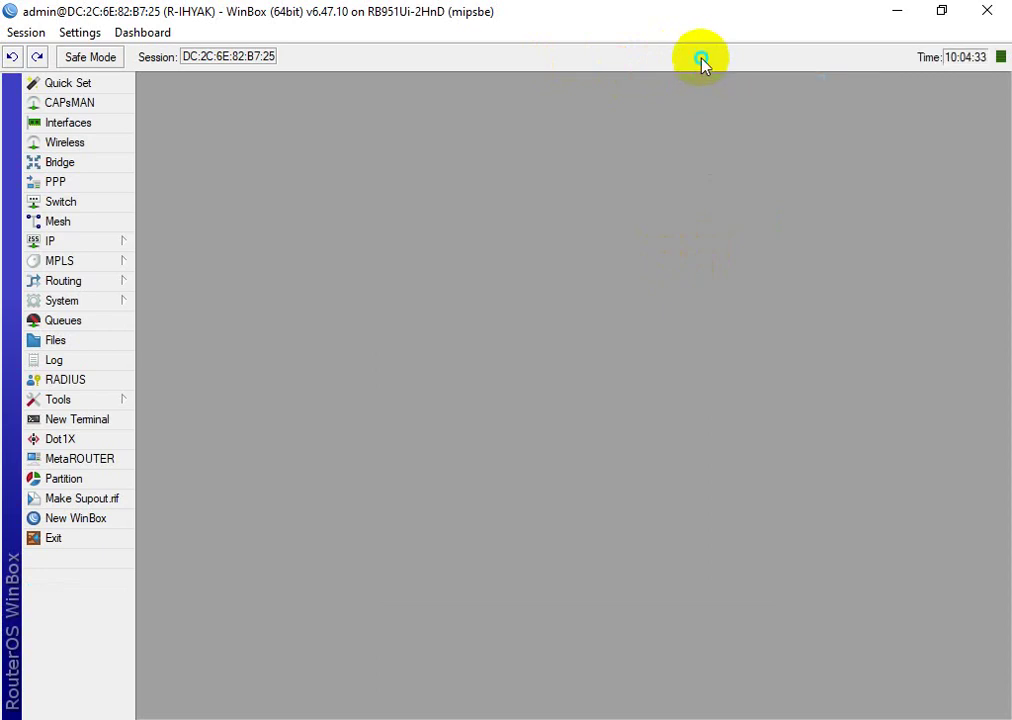
{"action": "right_click", "coordinate": [700, 61]}
{"action": "left_click", "coordinate": [735, 105]}
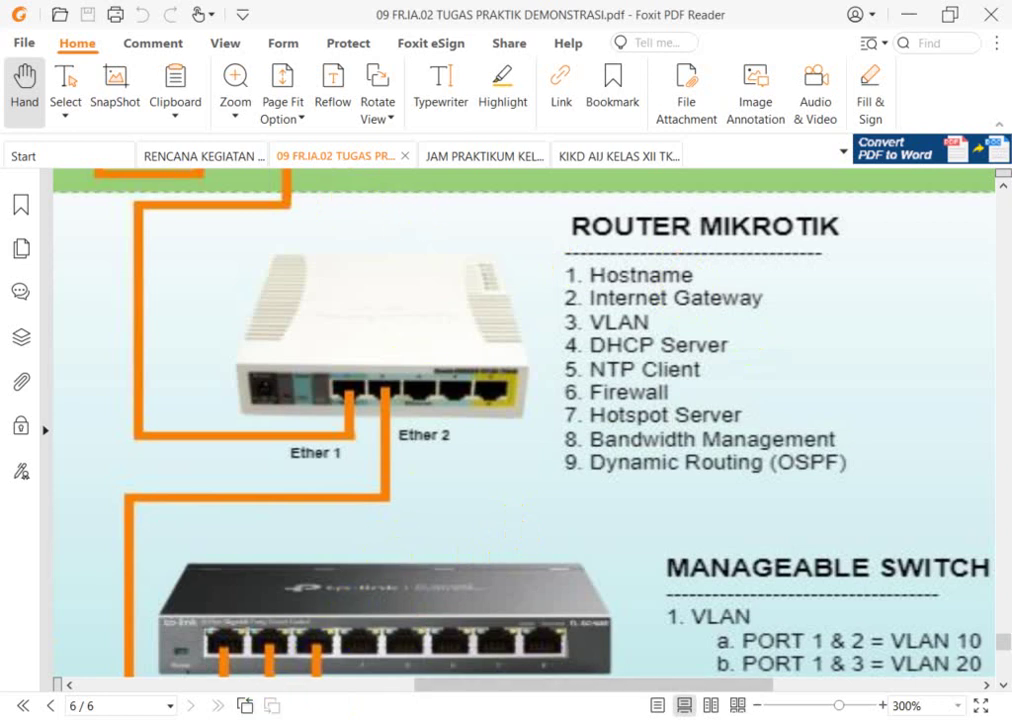
- Switch to Chrome, open YouTube and search for the instructor's name together with "firewall"
{"action": "key", "text": "alt+Tab"}
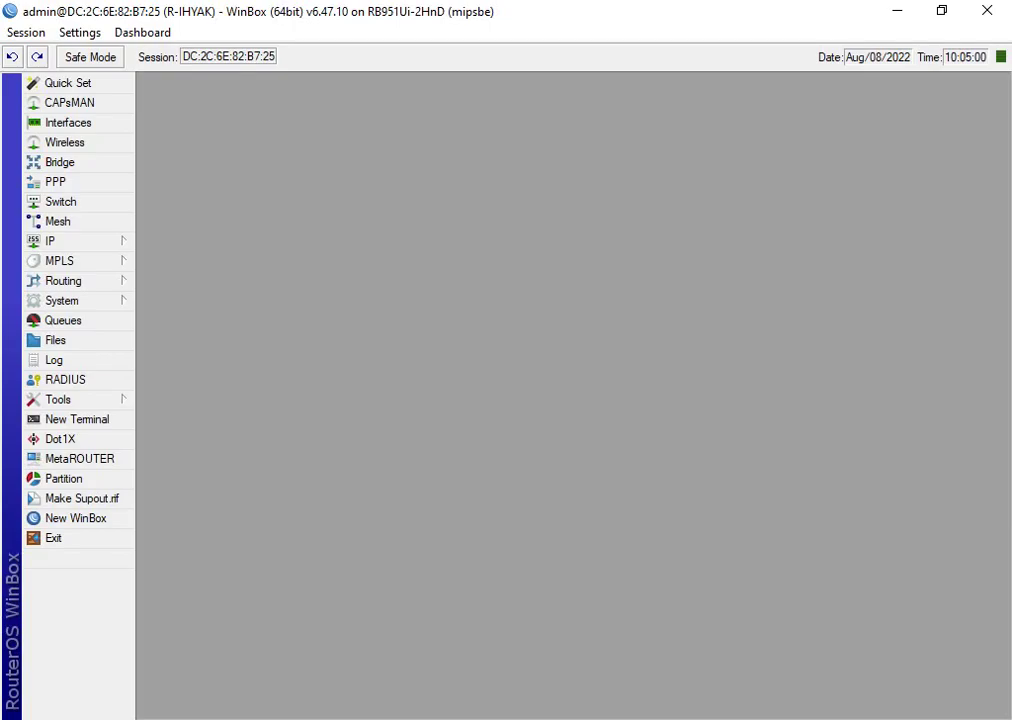
{"action": "key", "text": "alt+Tab"}
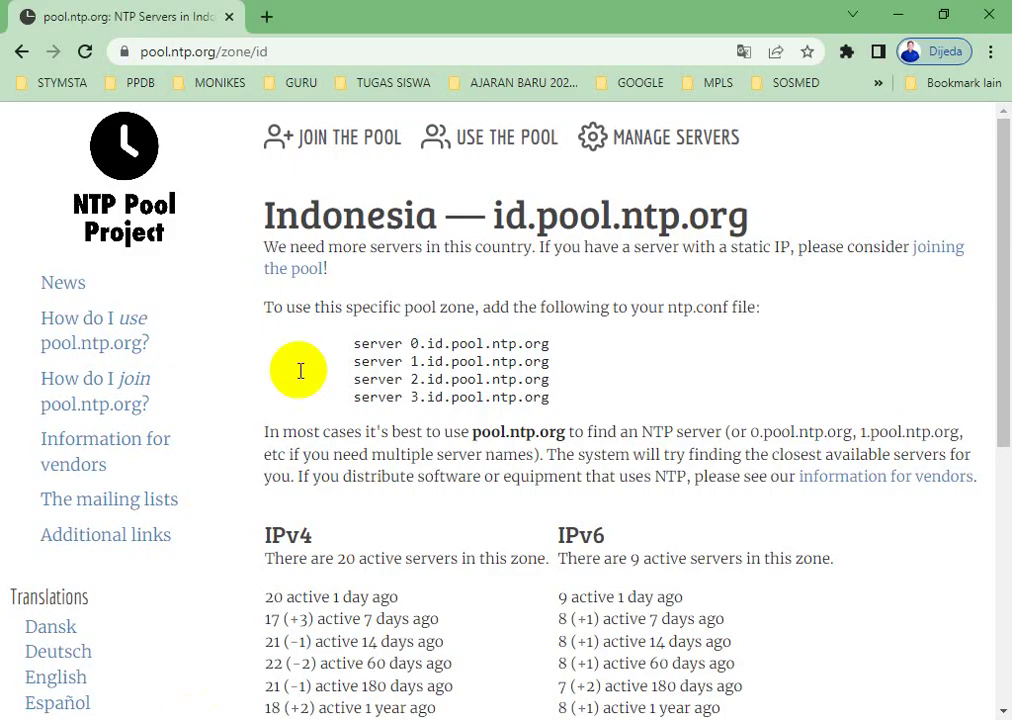
{"action": "left_click", "coordinate": [639, 83]}
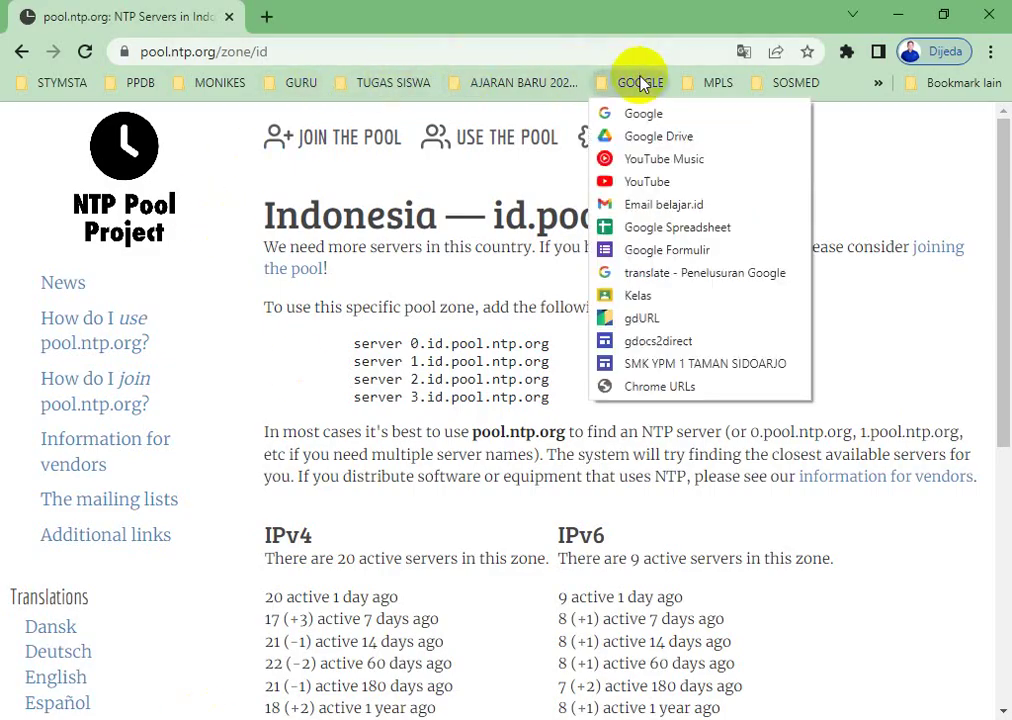
{"action": "left_click", "coordinate": [605, 178]}
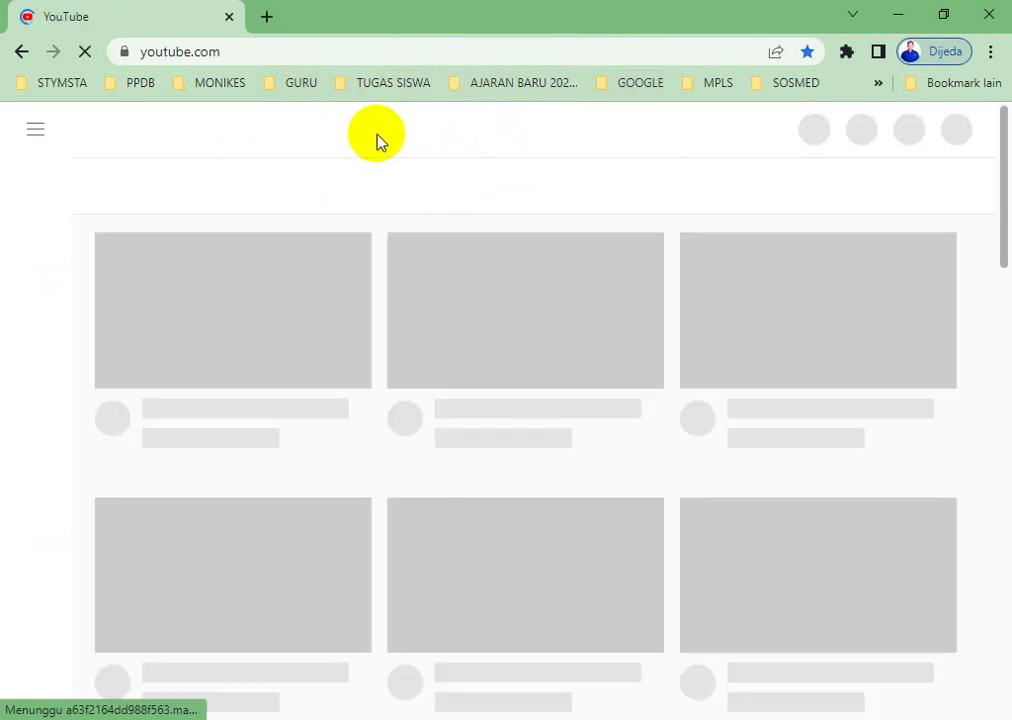
{"action": "left_click", "coordinate": [375, 132]}
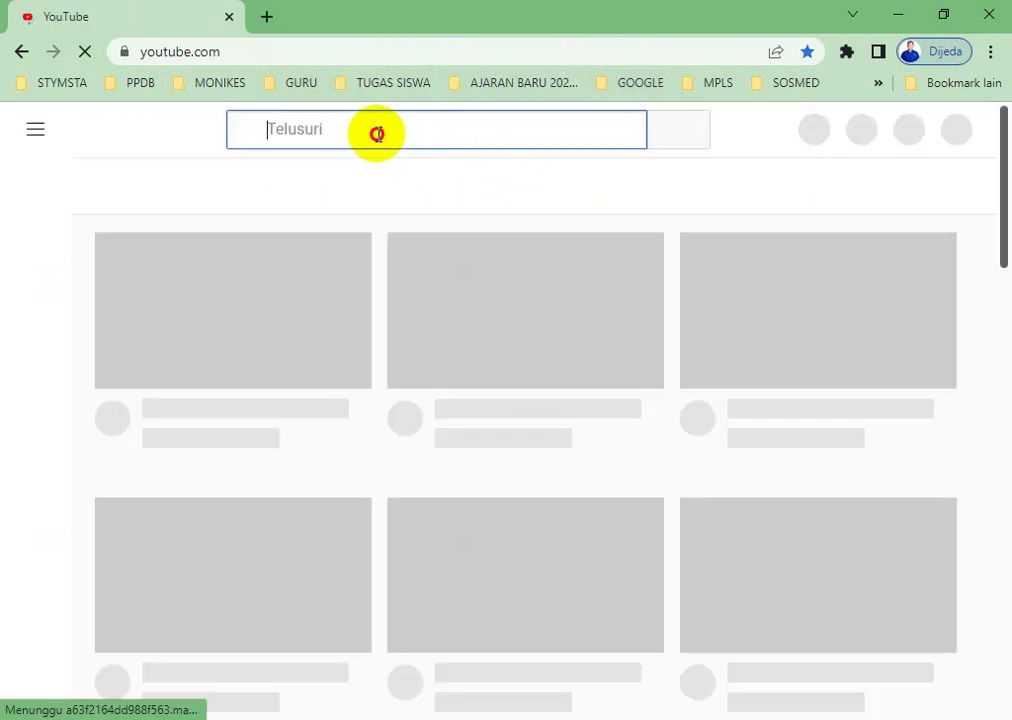
{"action": "type", "text": "ikhyak firewa"}
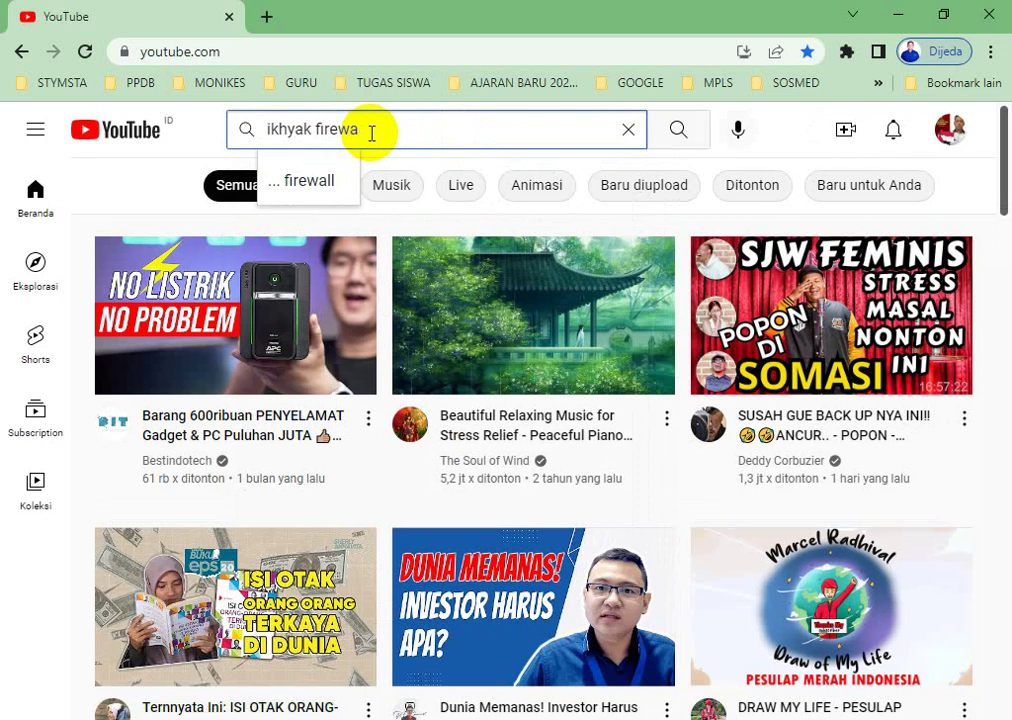
{"action": "type", "text": "all"}
{"action": "key", "text": "Return"}
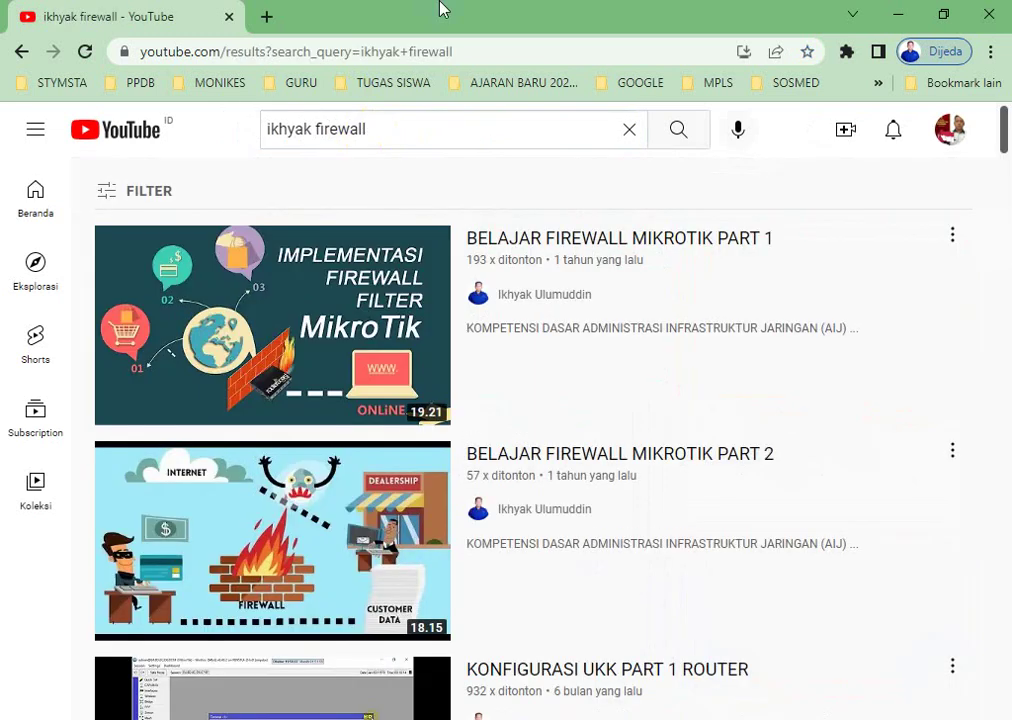
- Open the video KONFIGURASI UKK PART 1 ROUTER, expand its description and pause the playback
{"action": "scroll", "coordinate": [960, 569], "scroll_direction": "down", "scroll_amount": 3}
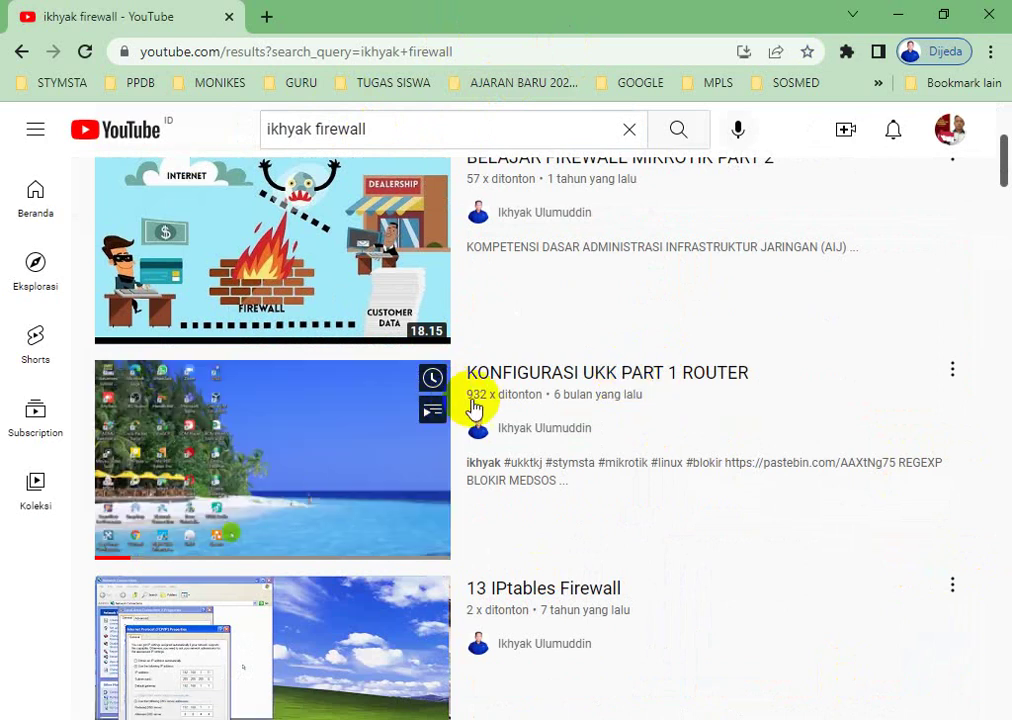
{"action": "left_click", "coordinate": [553, 386]}
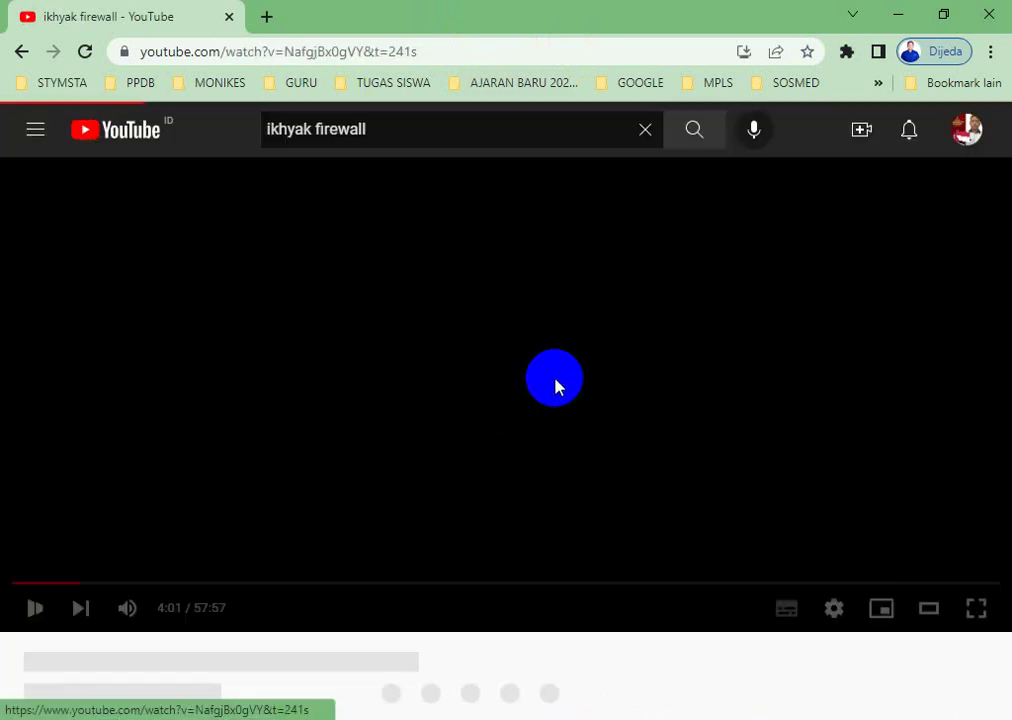
{"action": "scroll", "coordinate": [558, 374], "scroll_direction": "down", "scroll_amount": 3}
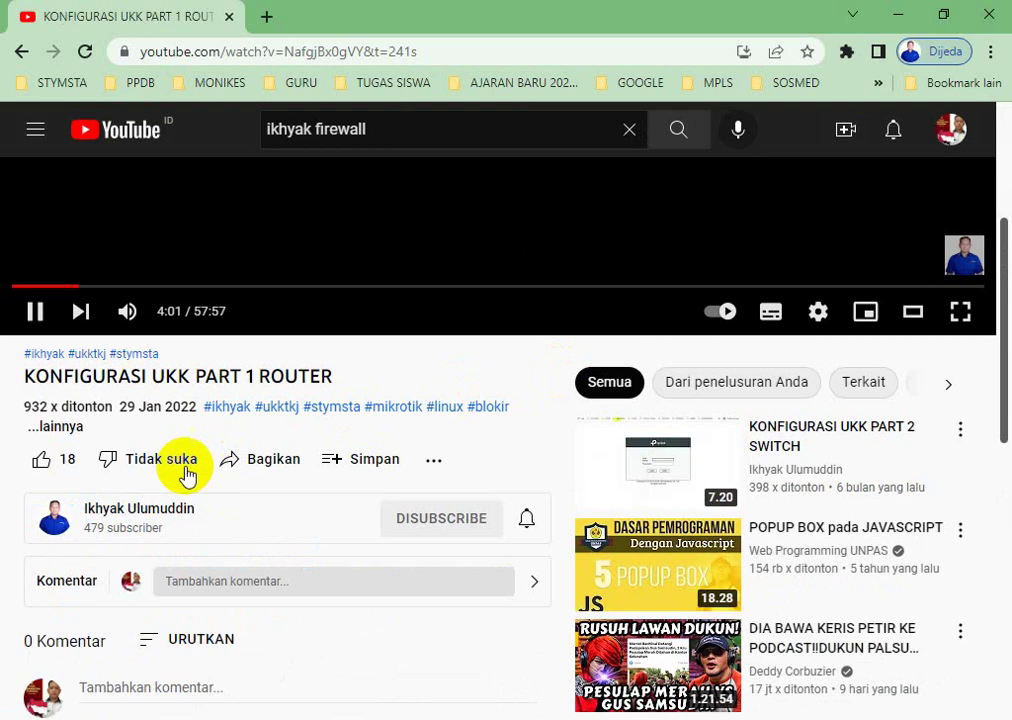
{"action": "left_click", "coordinate": [70, 426]}
{"action": "scroll", "coordinate": [113, 380], "scroll_direction": "down", "scroll_amount": 2}
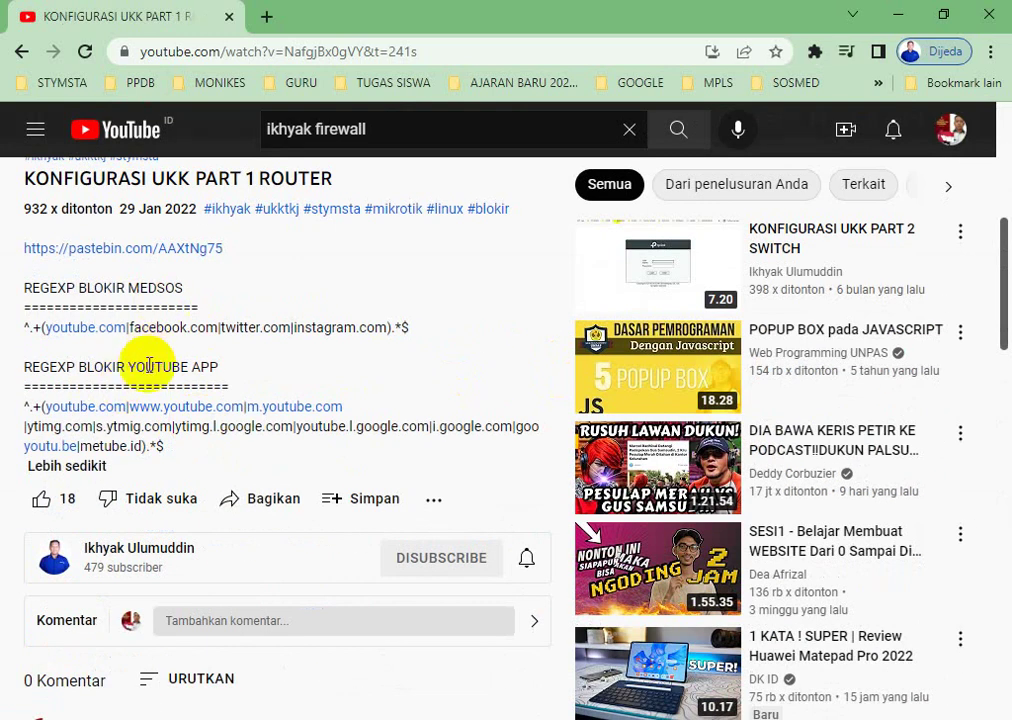
{"action": "scroll", "coordinate": [272, 165], "scroll_direction": "up", "scroll_amount": 5}
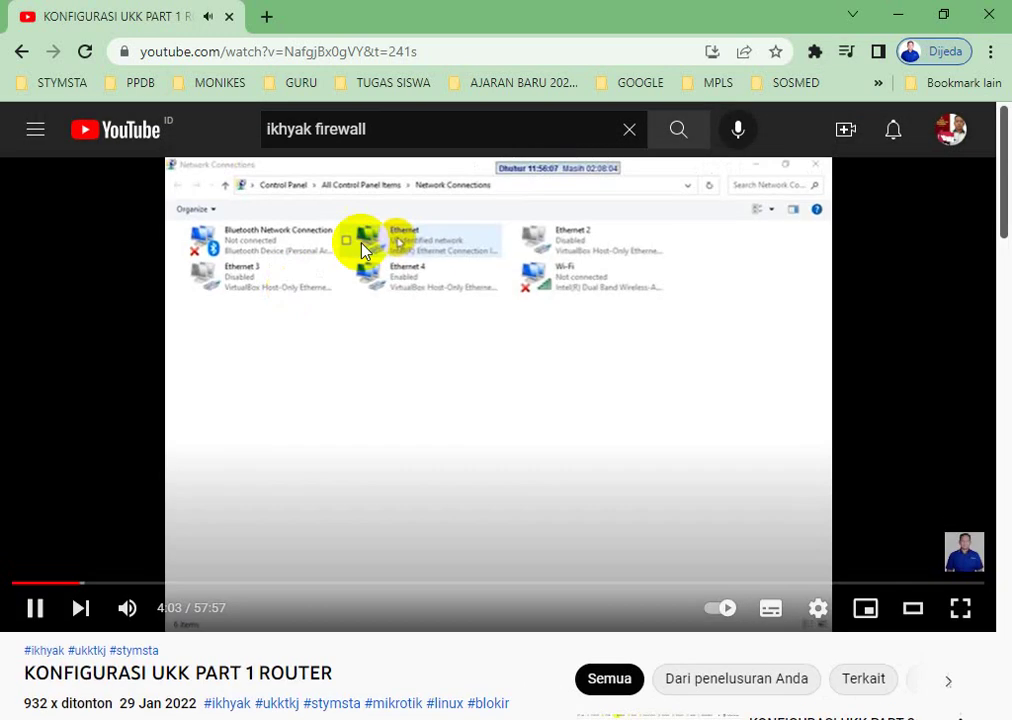
{"action": "left_click", "coordinate": [495, 404]}
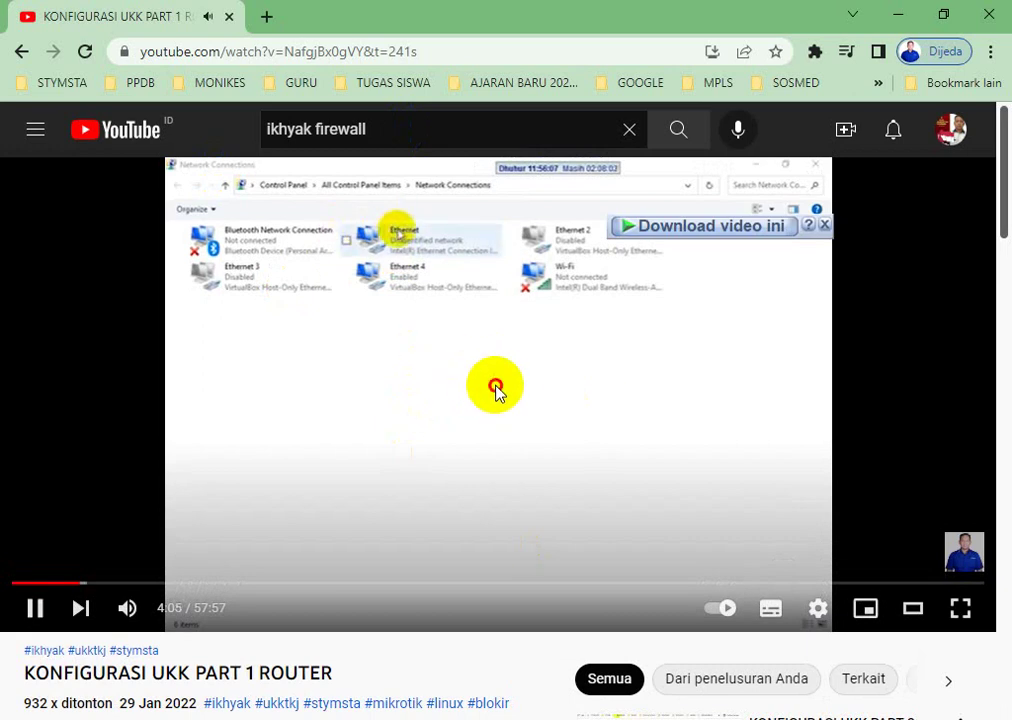
{"action": "scroll", "coordinate": [495, 390], "scroll_direction": "down", "scroll_amount": 5}
{"action": "scroll", "coordinate": [230, 300], "scroll_direction": "up", "scroll_amount": 2}
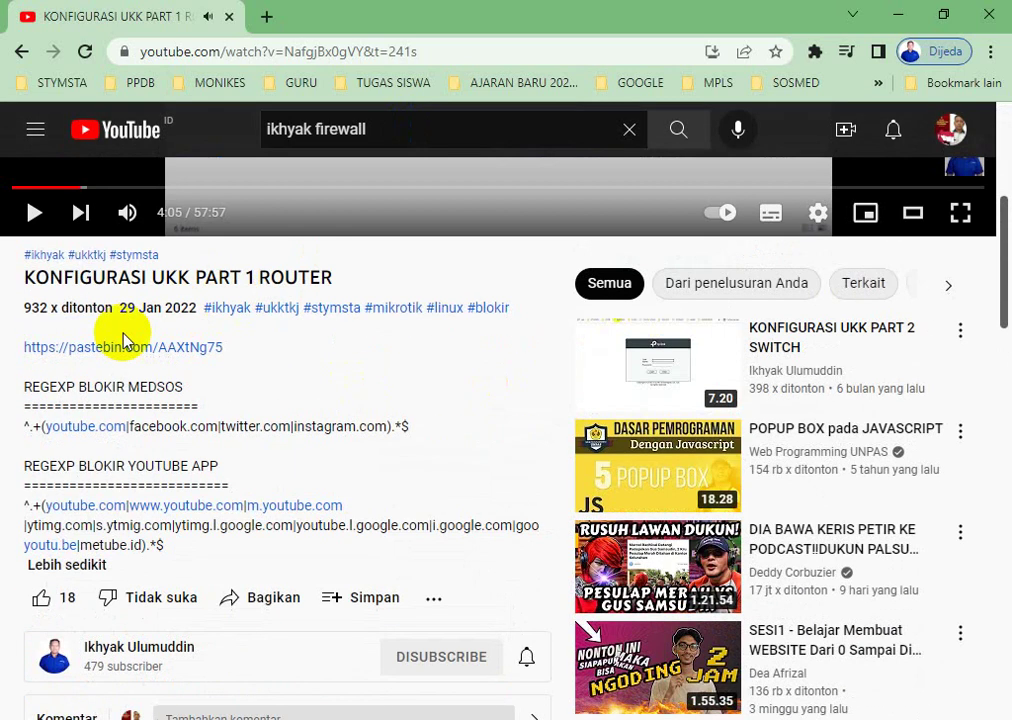
- Copy the REGEXP BLOKIR MEDSOS expression ^.+(youtube.com|facebook.com|twitter.com|instagram.com).*$ from the video description
{"action": "left_click_drag", "start_coordinate": [176, 388], "coordinate": [32, 400]}
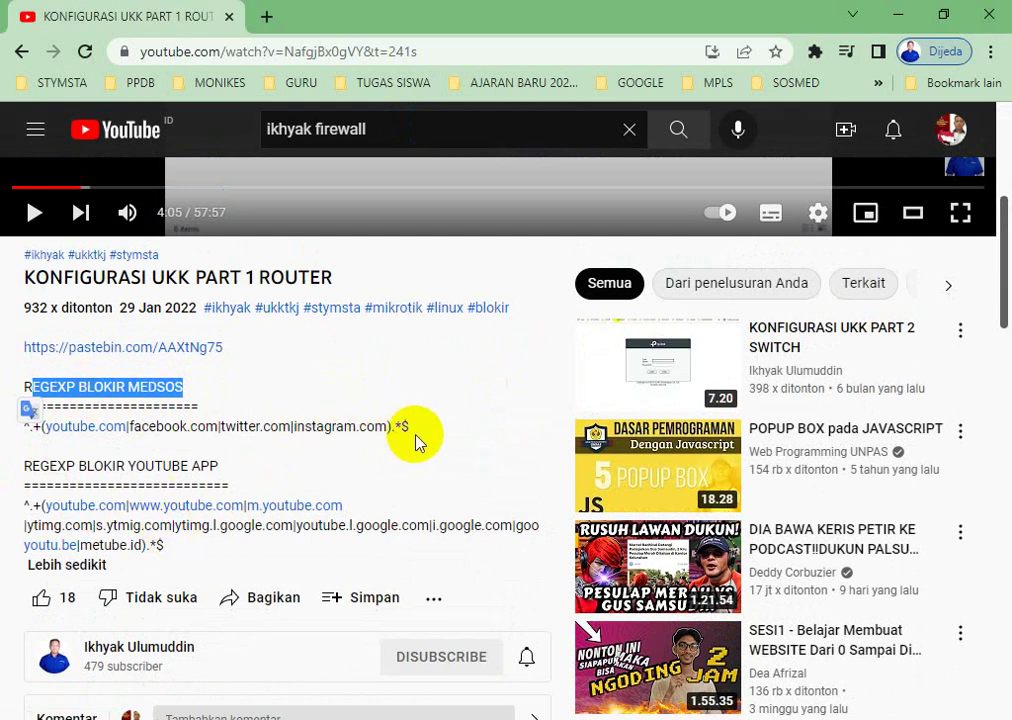
{"action": "left_click_drag", "start_coordinate": [412, 428], "coordinate": [20, 425]}
{"action": "key", "text": "ctrl+c"}
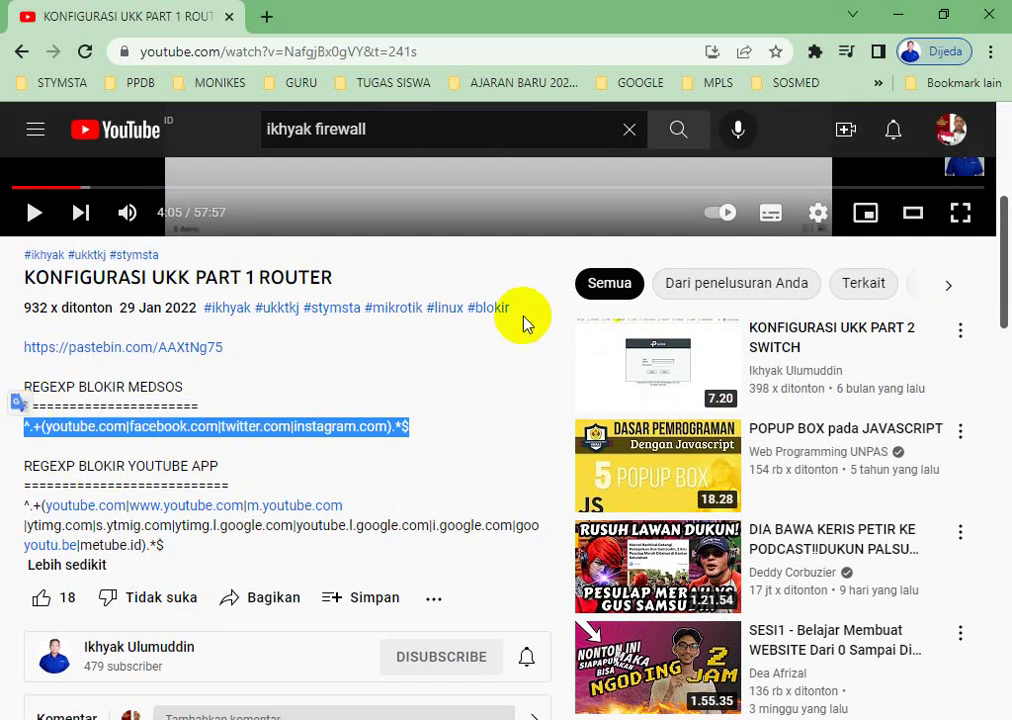
- Switch to WinBox and open the Layer7 protocol list of the IP firewall
{"action": "key", "text": "alt+Tab"}
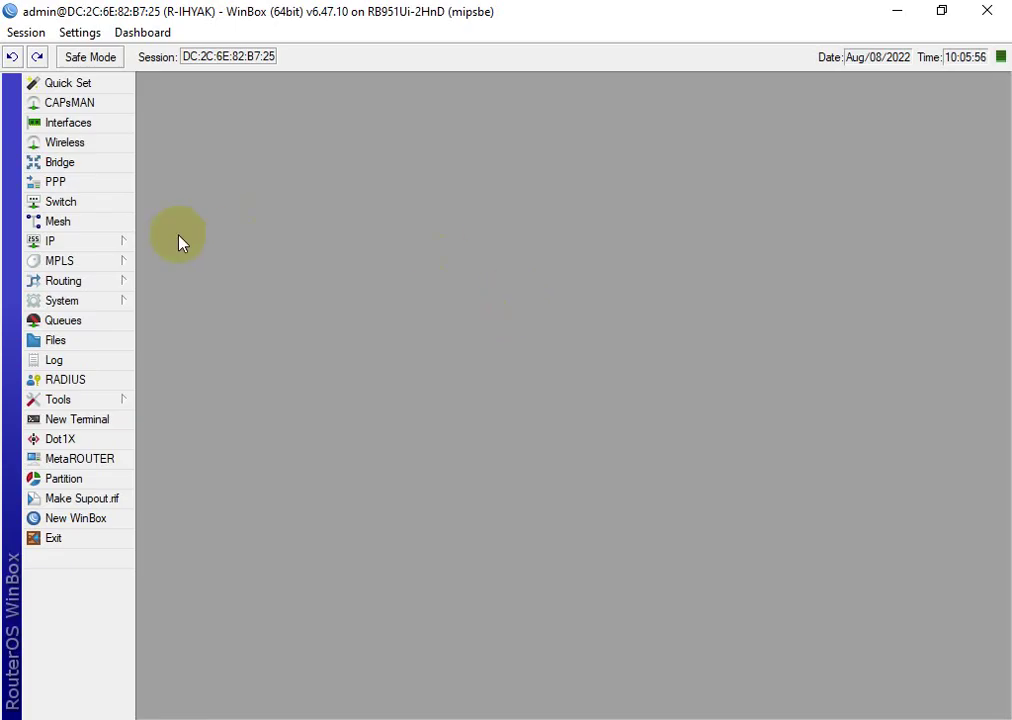
{"action": "left_click", "coordinate": [118, 245]}
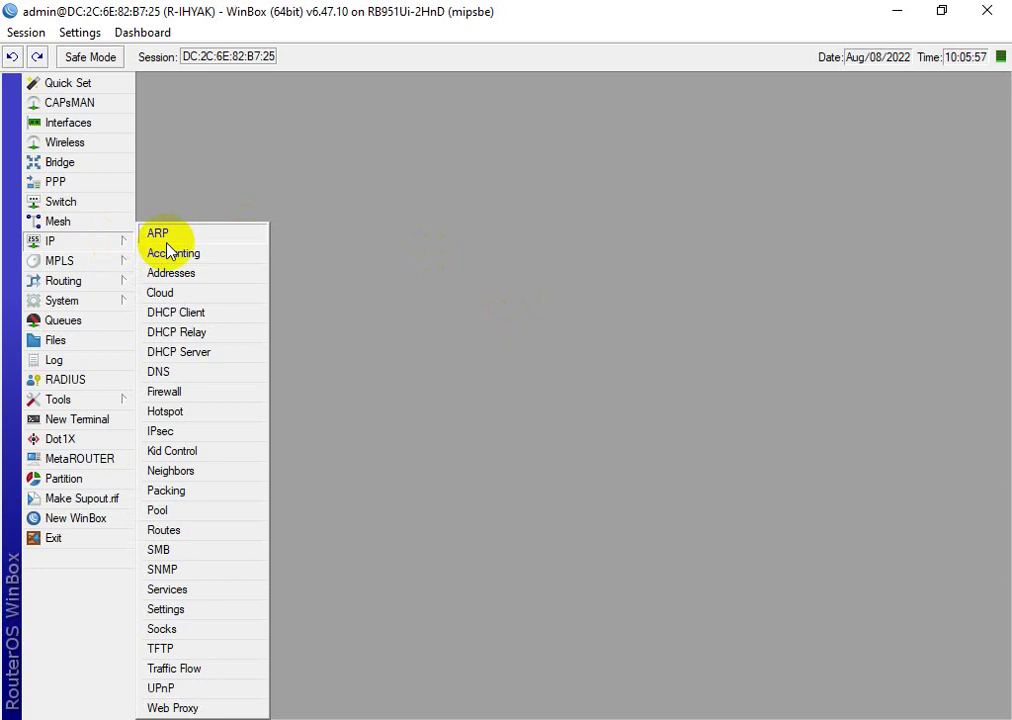
{"action": "left_click", "coordinate": [200, 391]}
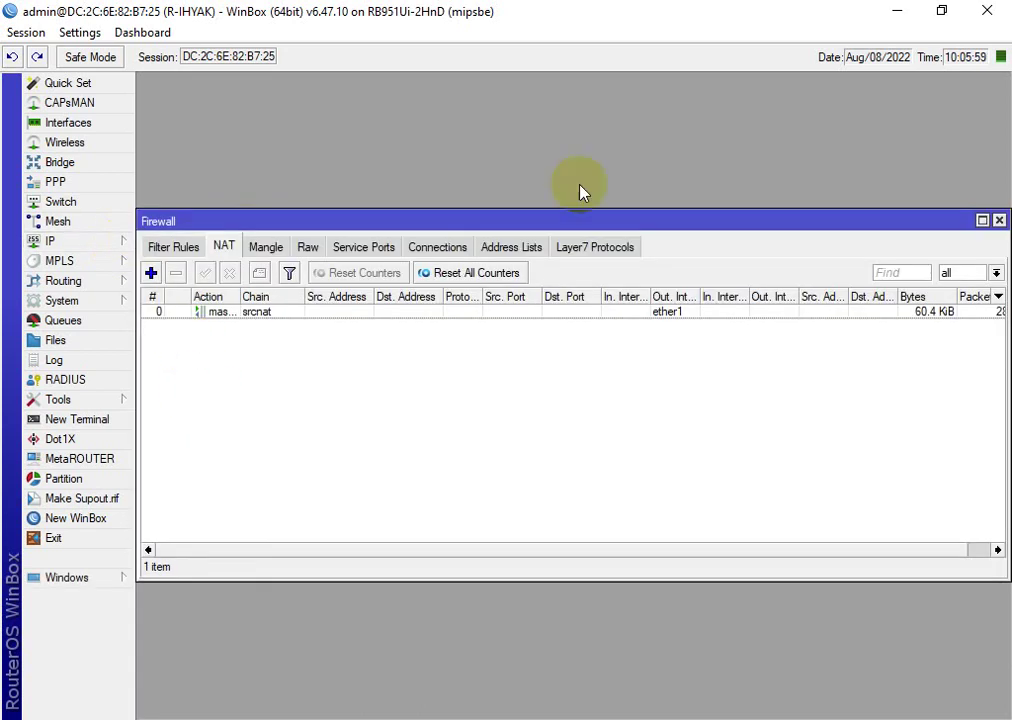
{"action": "left_click", "coordinate": [598, 248]}
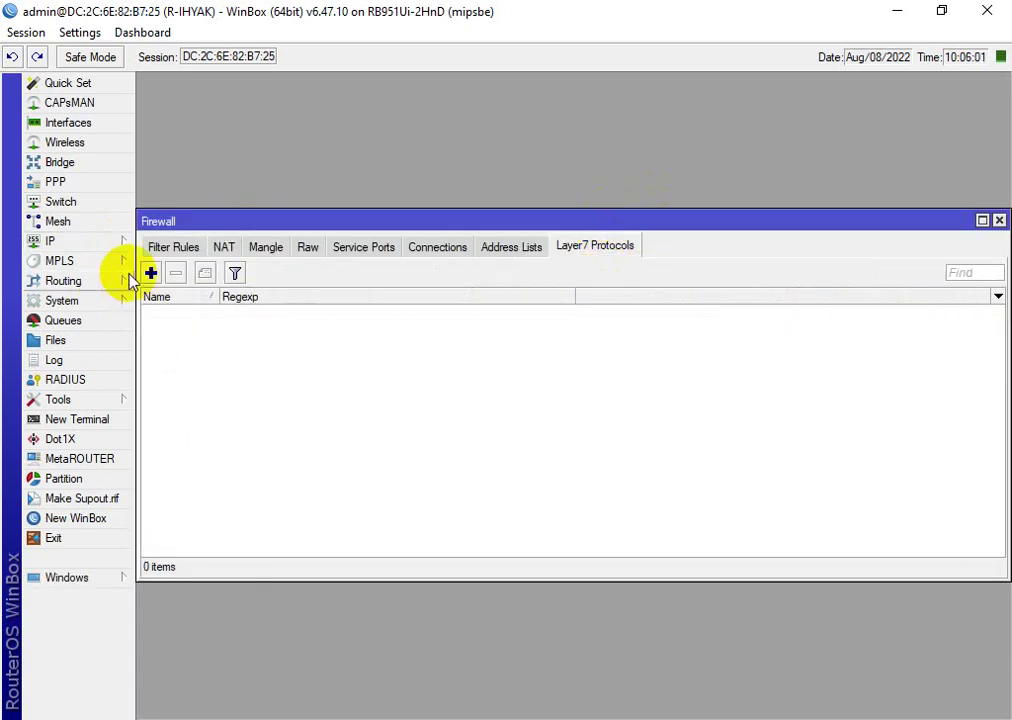
- Add a Layer7 protocol named YT with the copied regexp ^.+(youtube.com|facebook.com|twitter.com|instagram.com).*$
{"action": "left_click", "coordinate": [150, 273]}
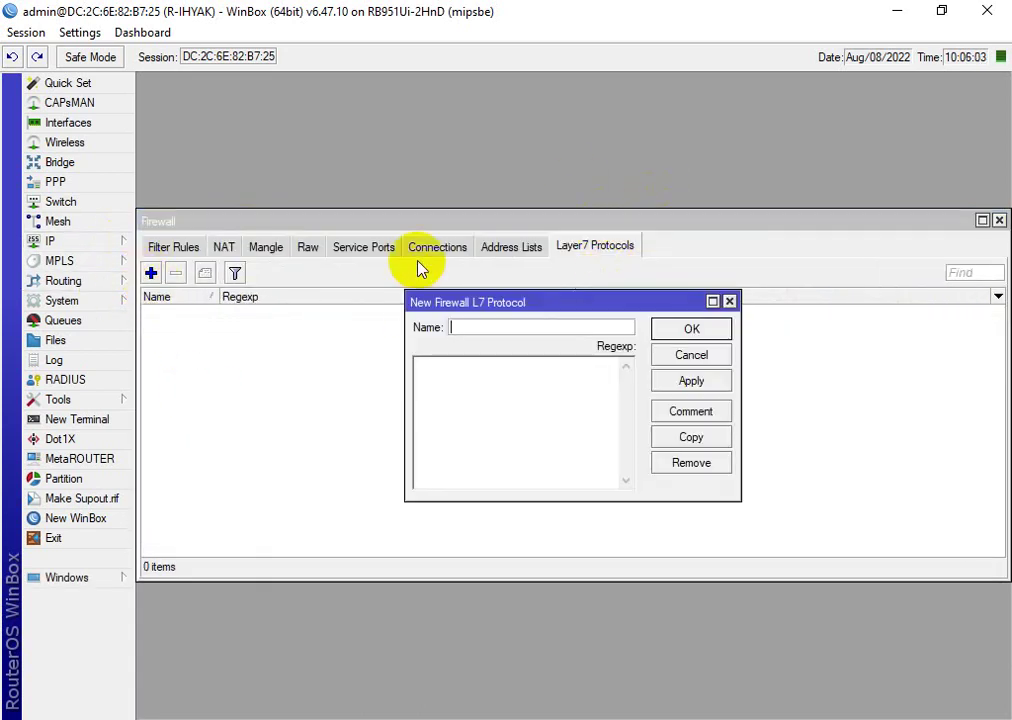
{"action": "type", "text": "yt"}
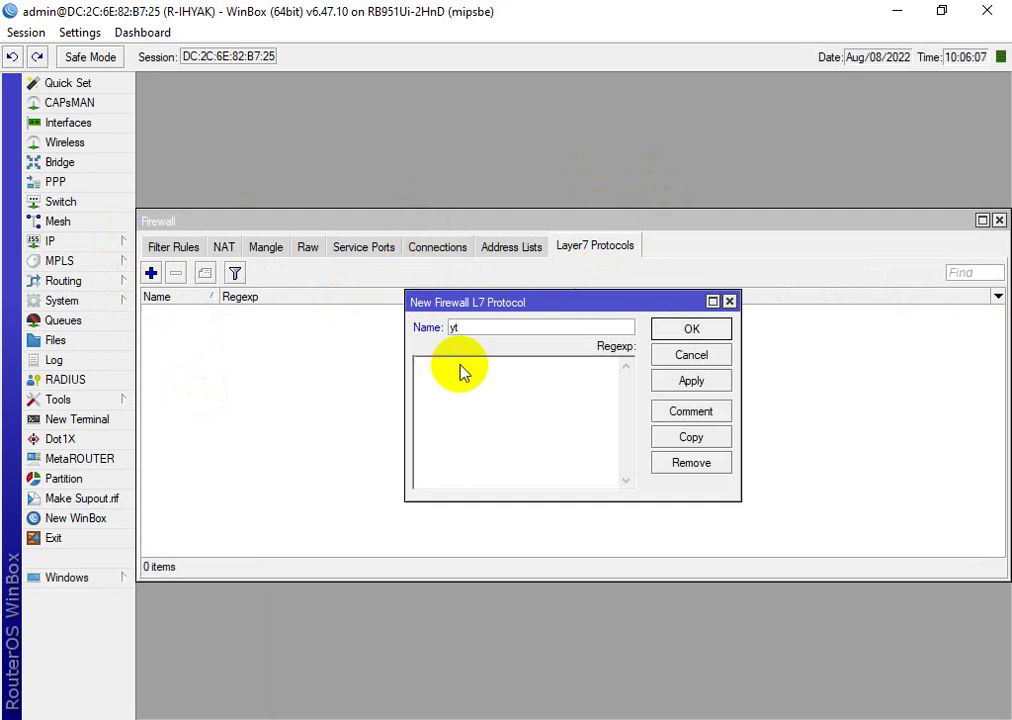
{"action": "key", "text": "ctrl+v"}
{"action": "double_click", "coordinate": [474, 327]}
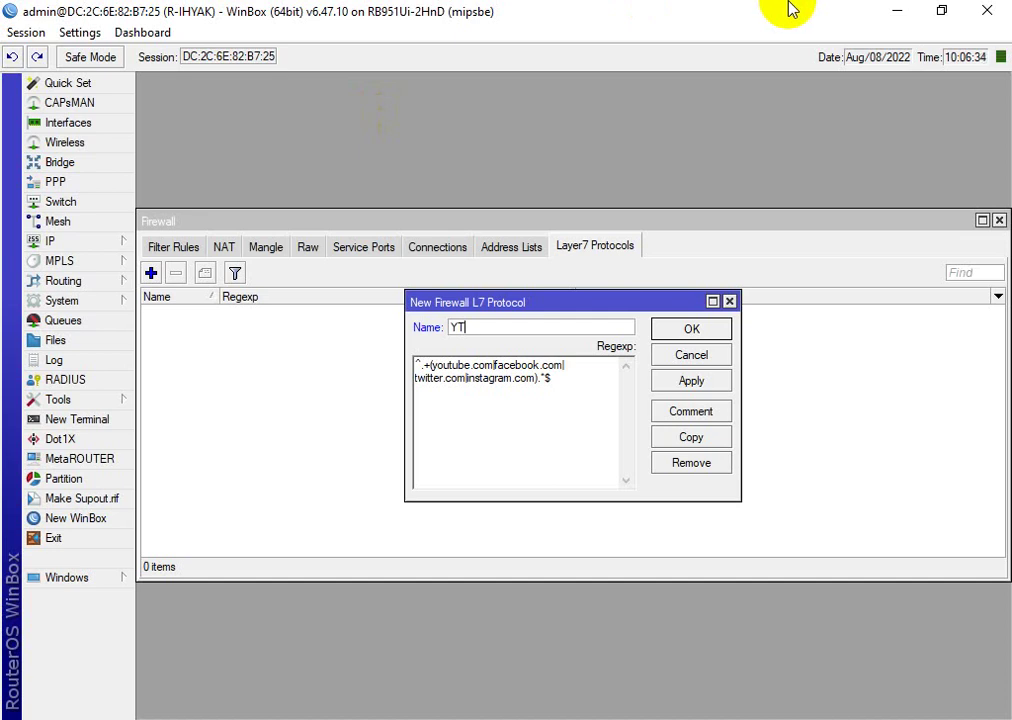
{"action": "left_click", "coordinate": [704, 333]}
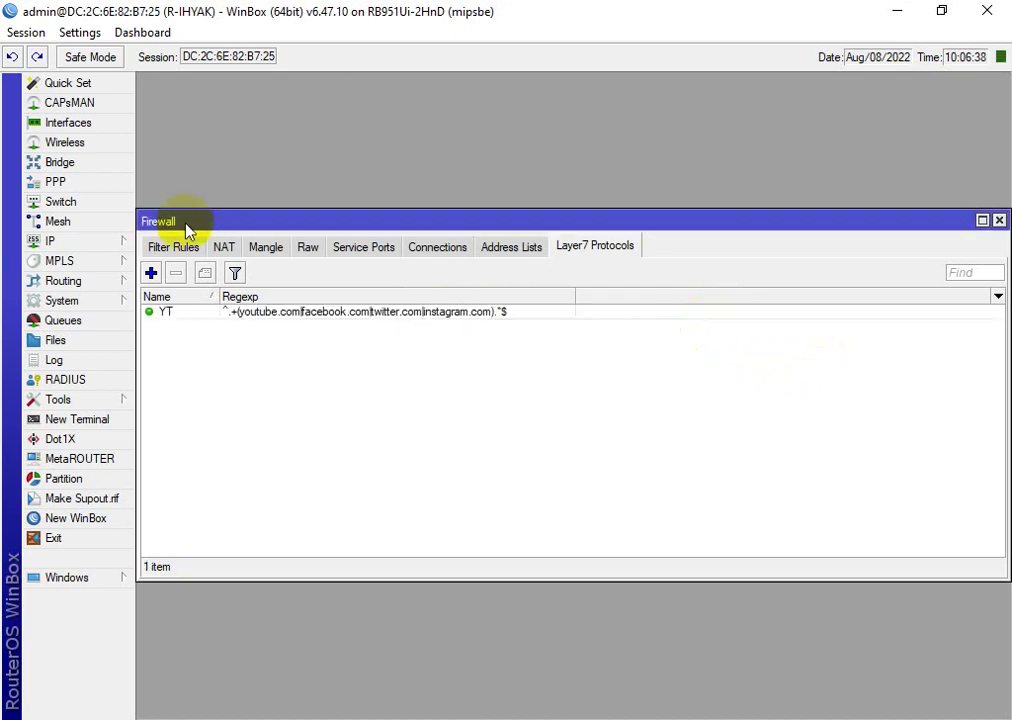
- Start a new firewall filter rule on the forward chain with protocol 6 (tcp) and destination port 443
{"action": "left_click", "coordinate": [168, 249]}
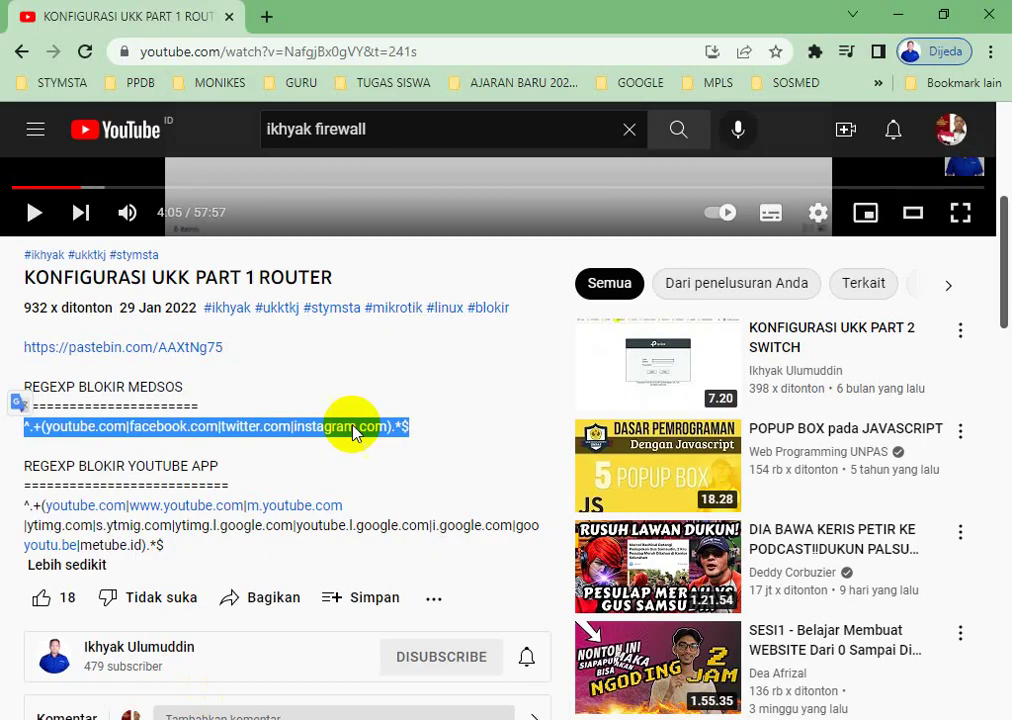
{"action": "scroll", "coordinate": [410, 355], "scroll_direction": "up", "scroll_amount": 5}
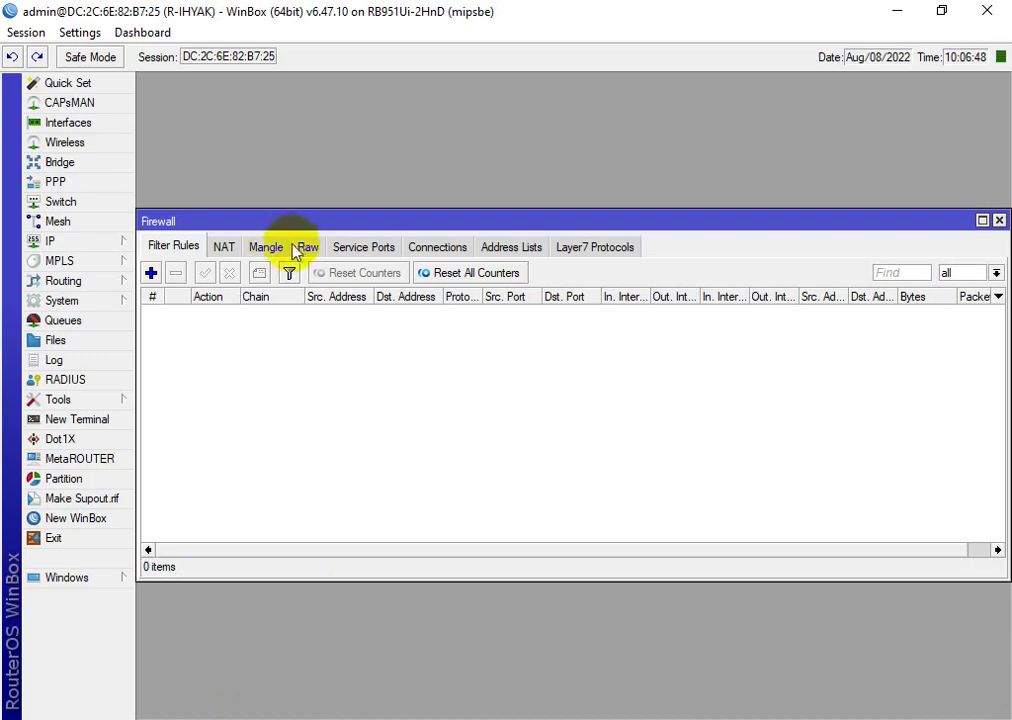
{"action": "left_click", "coordinate": [152, 273]}
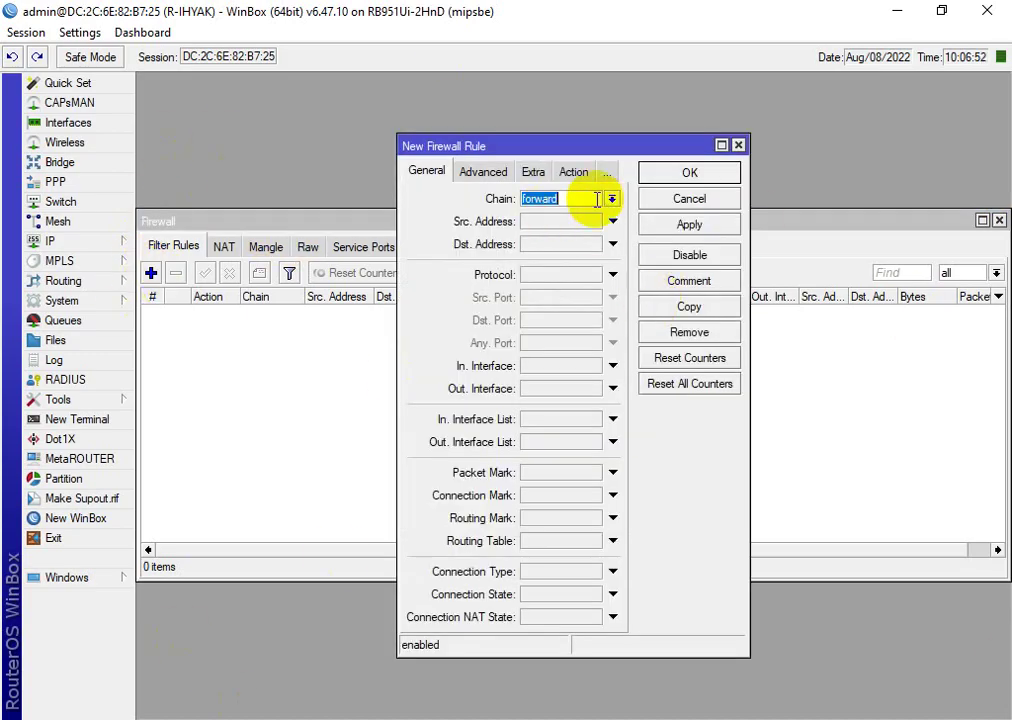
{"action": "left_click", "coordinate": [556, 273]}
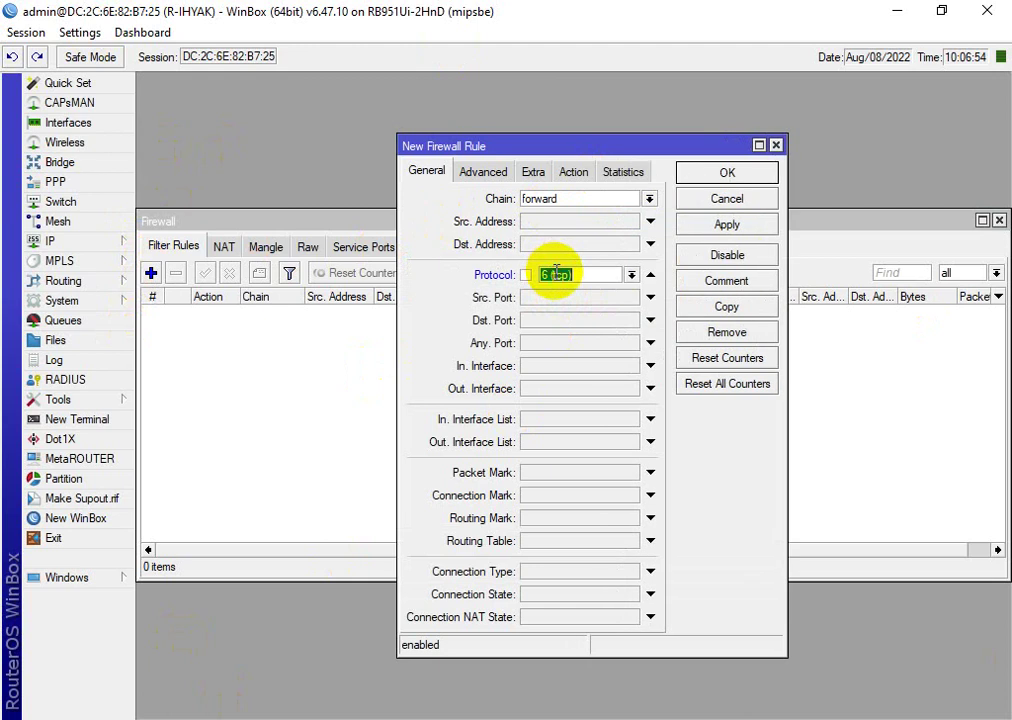
{"action": "left_click", "coordinate": [501, 318]}
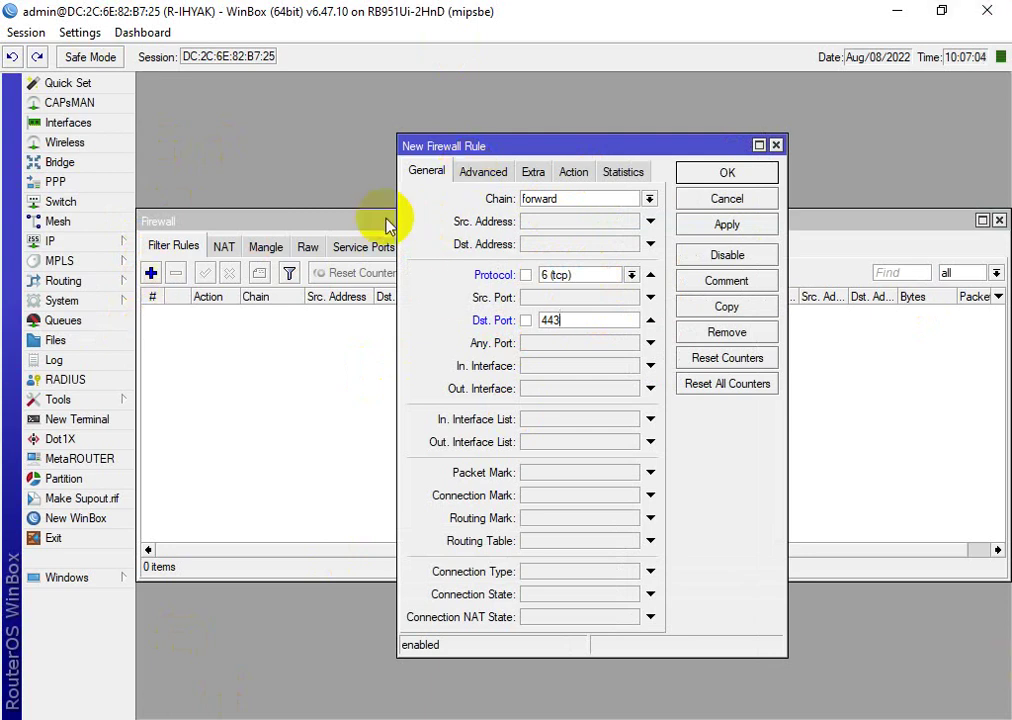
- Set the rule's Layer7 protocol to YT and recheck its chain, protocol and port settings
{"action": "left_click", "coordinate": [503, 178]}
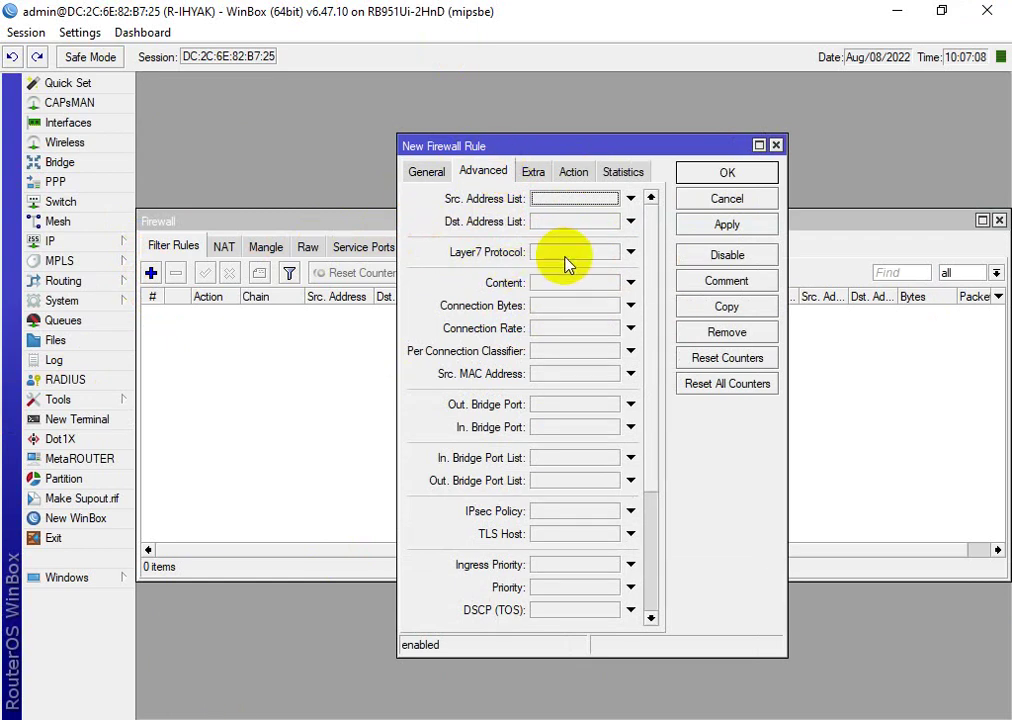
{"action": "left_click", "coordinate": [629, 253]}
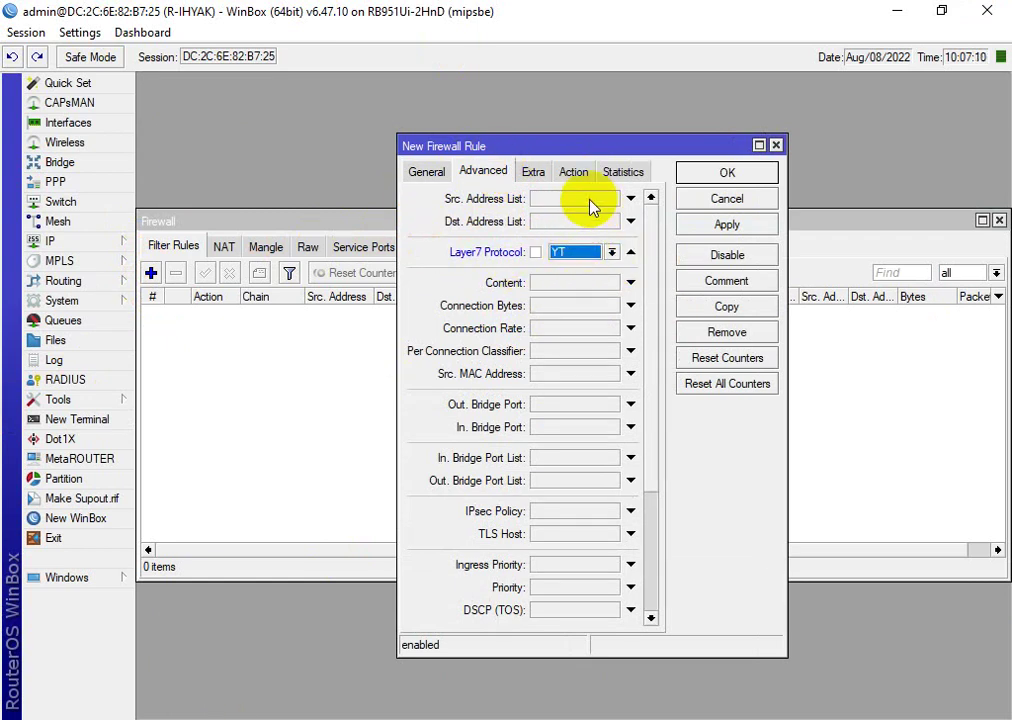
{"action": "left_click", "coordinate": [424, 172]}
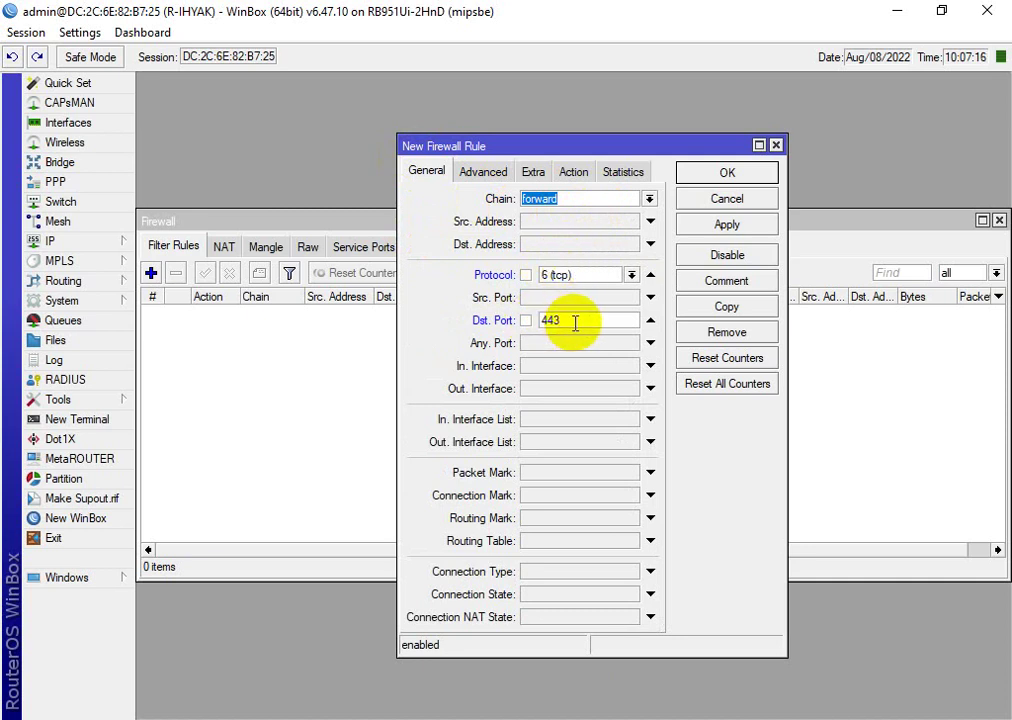
{"action": "left_click", "coordinate": [485, 176]}
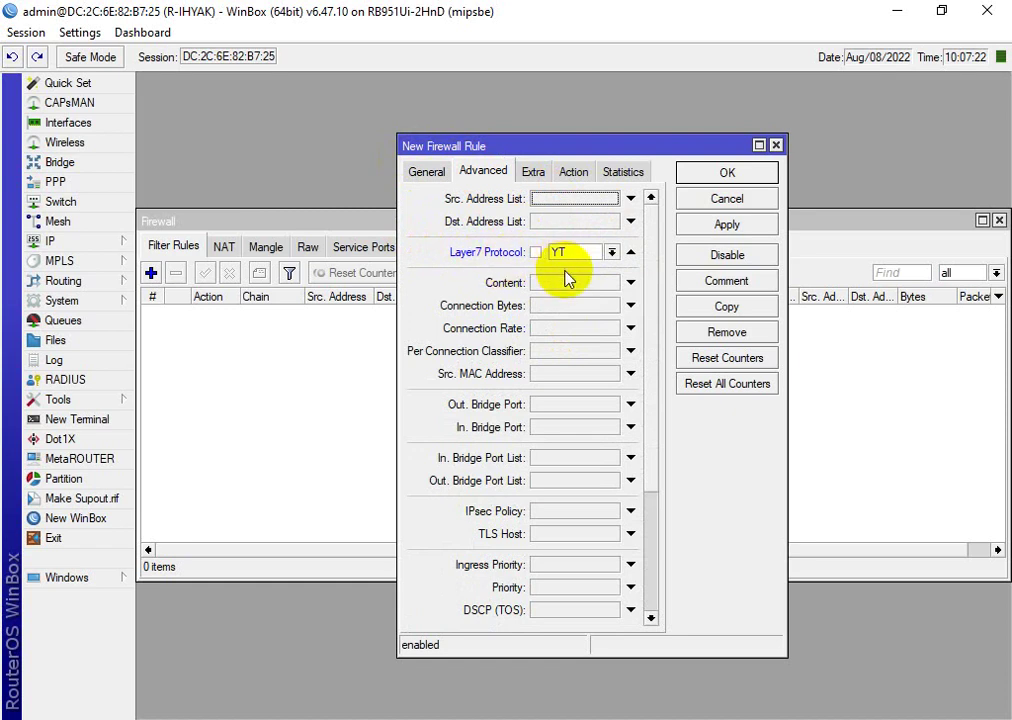
- Set the filter rule's action to drop and save the rule
{"action": "left_click", "coordinate": [576, 176]}
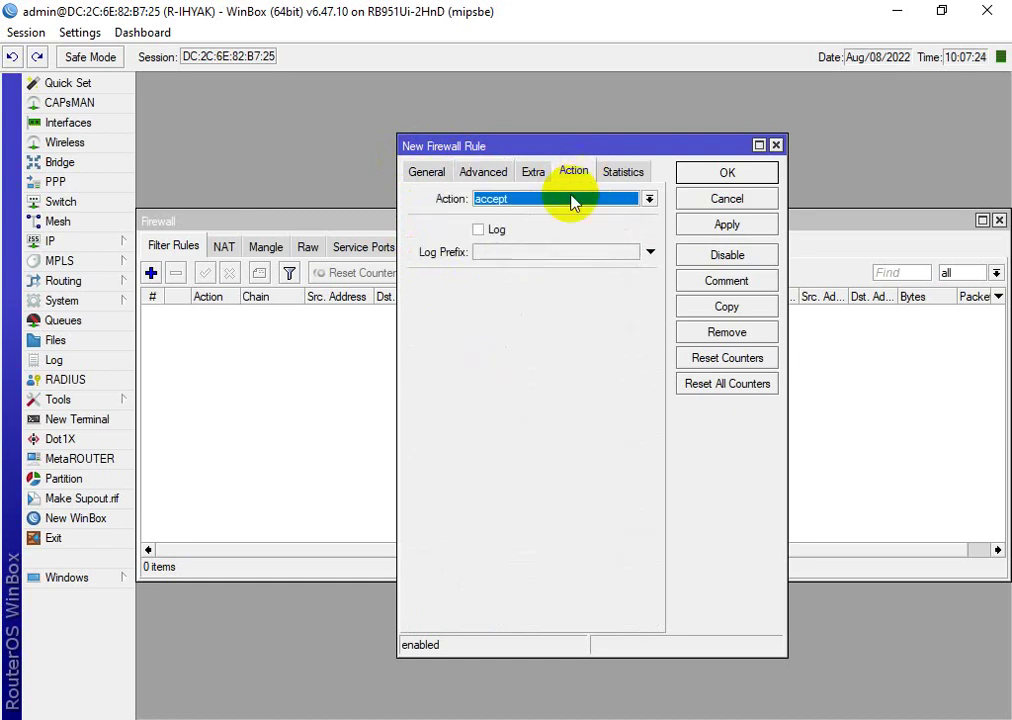
{"action": "left_click", "coordinate": [563, 210]}
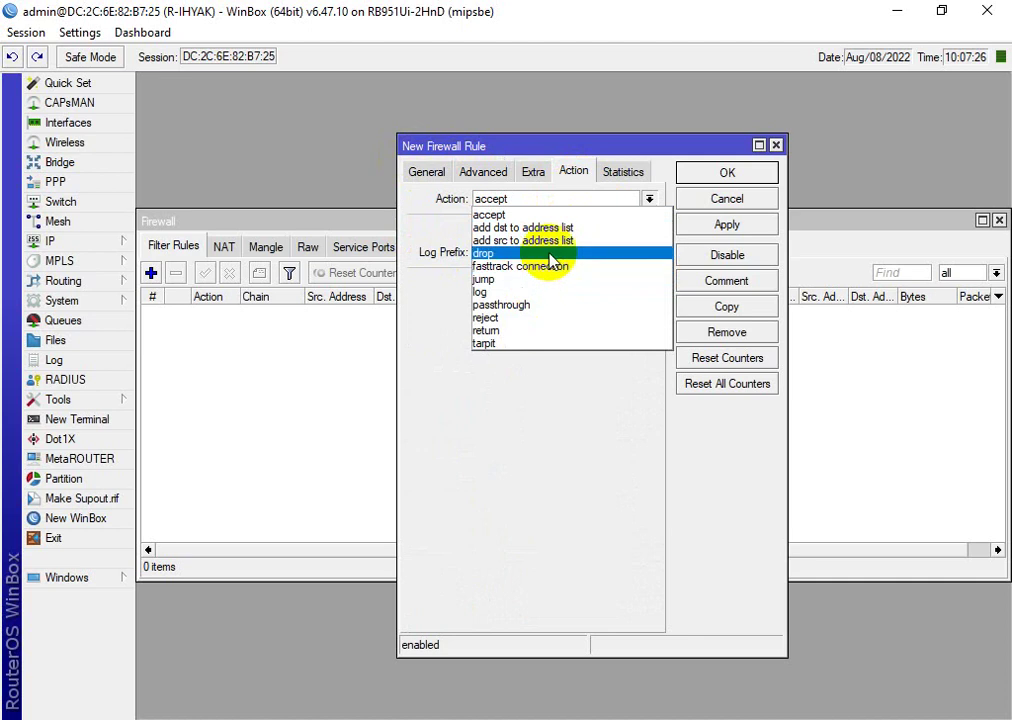
{"action": "left_click", "coordinate": [556, 253]}
{"action": "left_click", "coordinate": [727, 225]}
{"action": "left_click", "coordinate": [727, 174]}
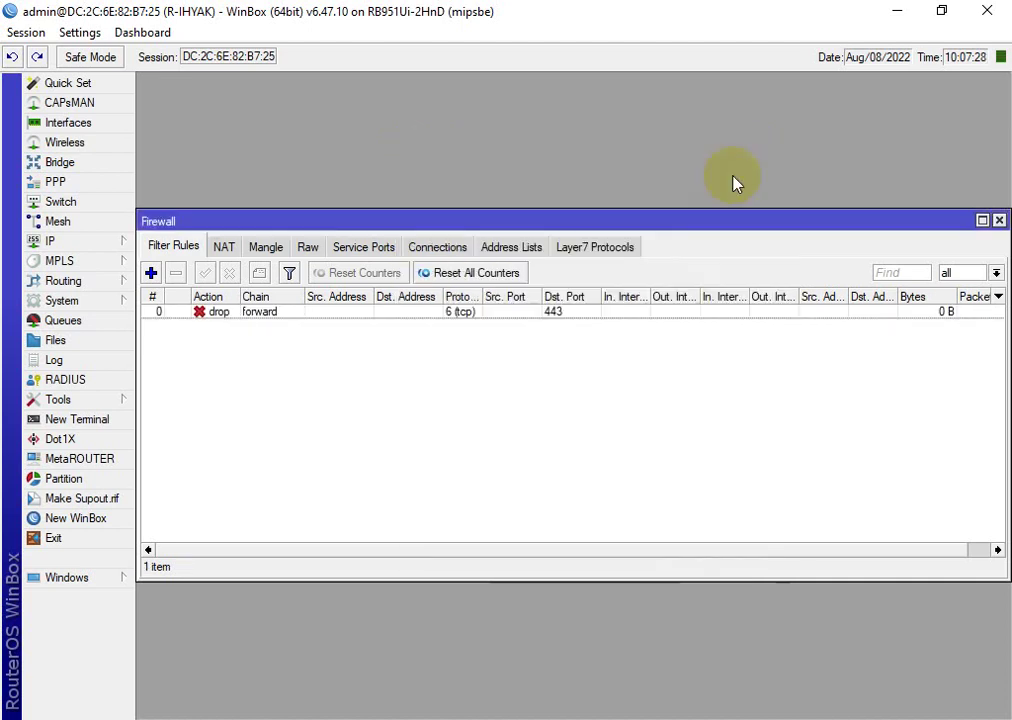
- Switch to Chrome, replace the YouTube video tab with a blank one and clear the browsing data for the time range Semua
{"action": "left_click", "coordinate": [165, 719]}
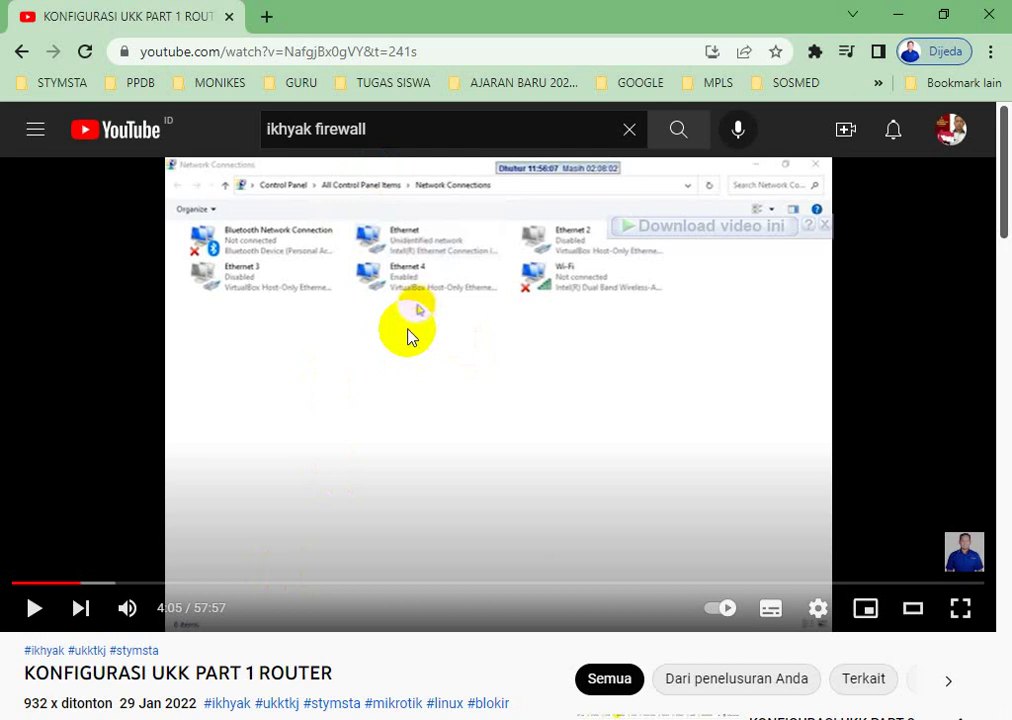
{"action": "left_click", "coordinate": [263, 19]}
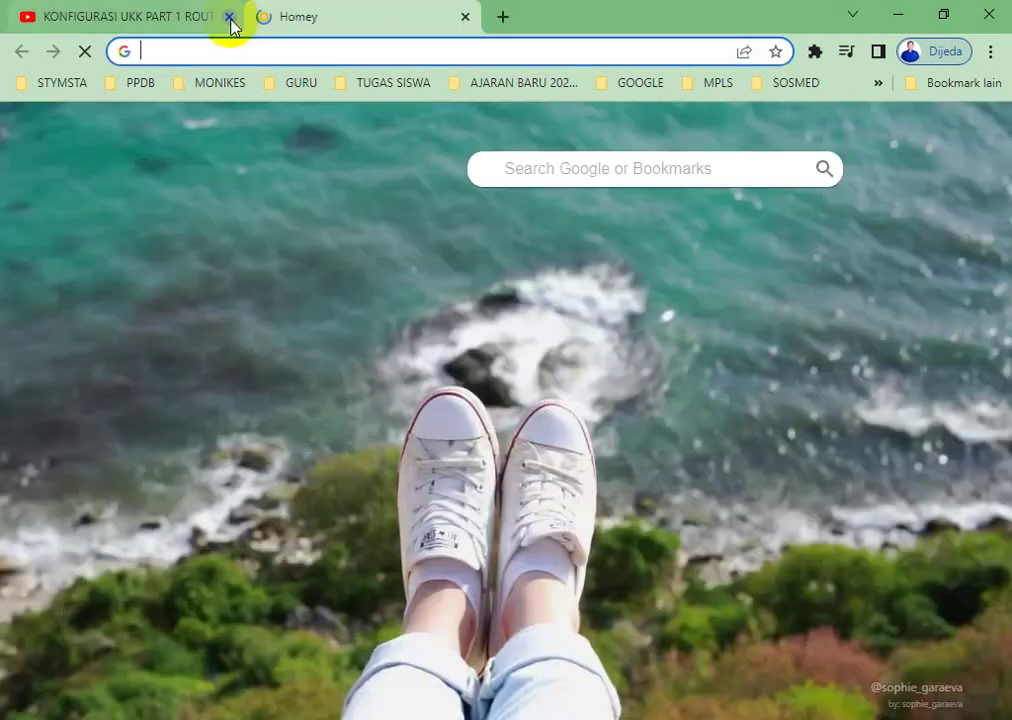
{"action": "left_click", "coordinate": [228, 19]}
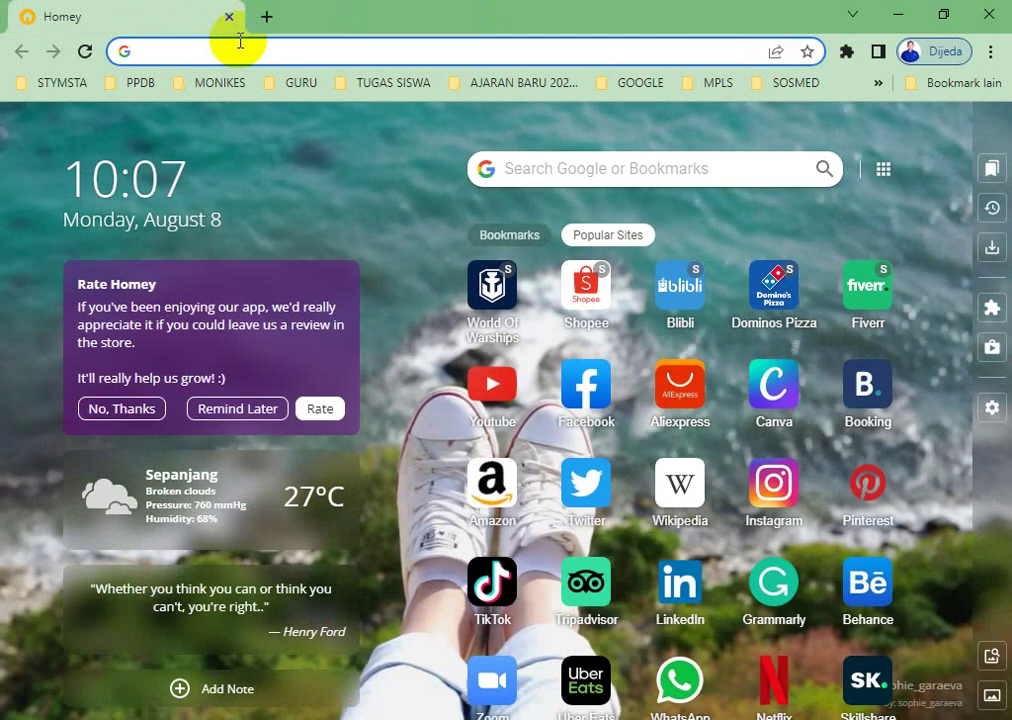
{"action": "key", "text": "ctrl+shift+Delete"}
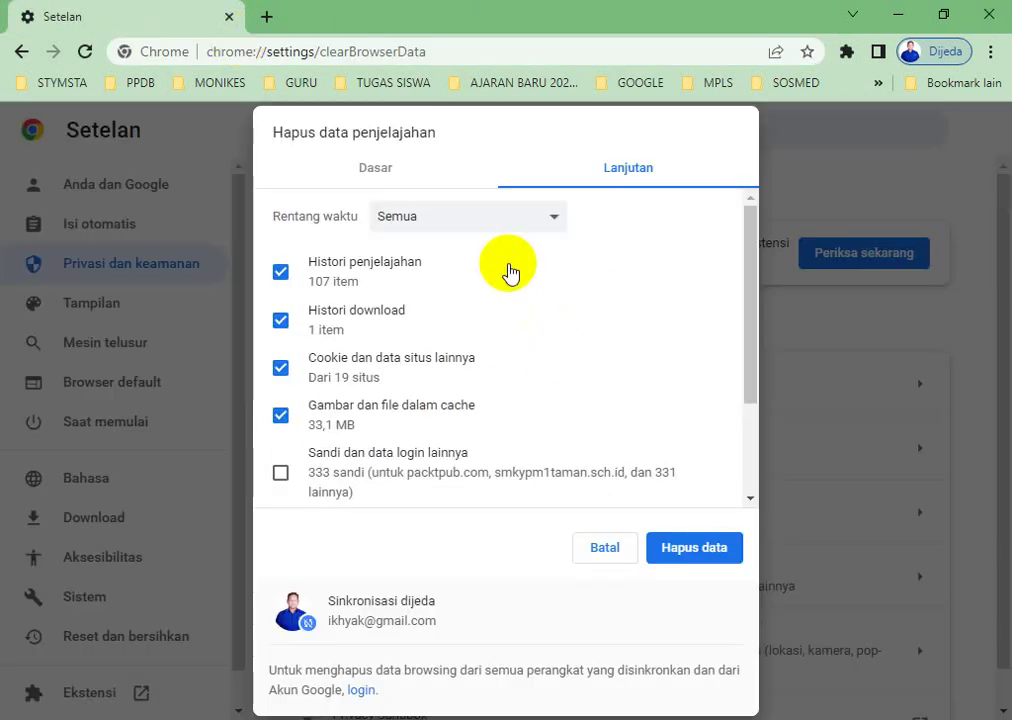
{"action": "left_click", "coordinate": [721, 548]}
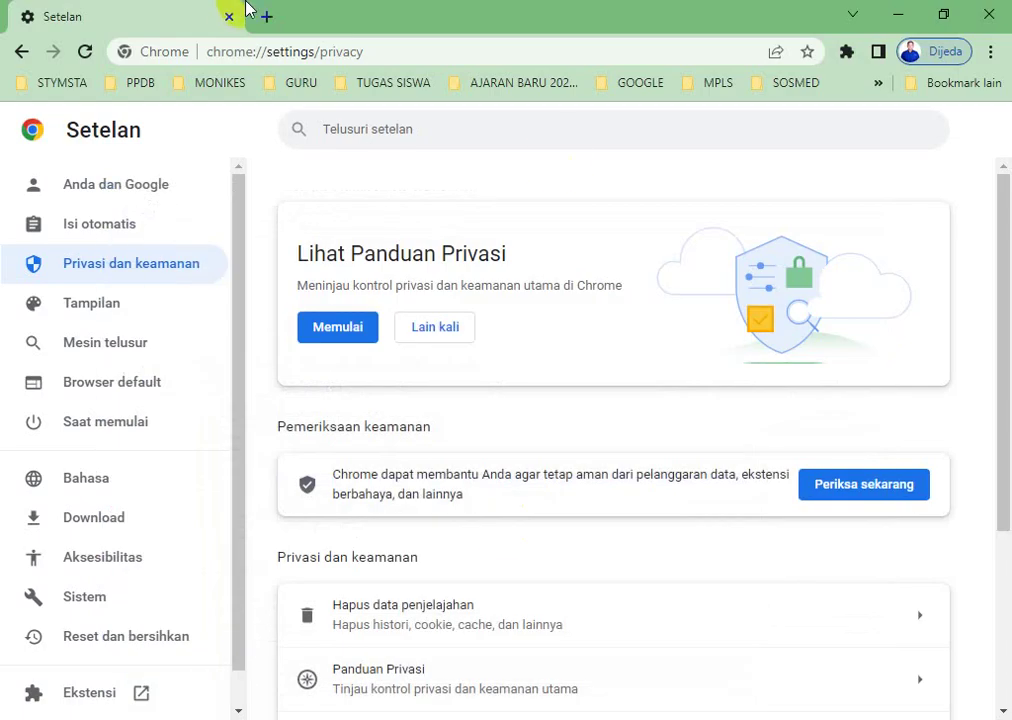
- Open Google from the bookmarks and search for YT
{"action": "left_click", "coordinate": [608, 84]}
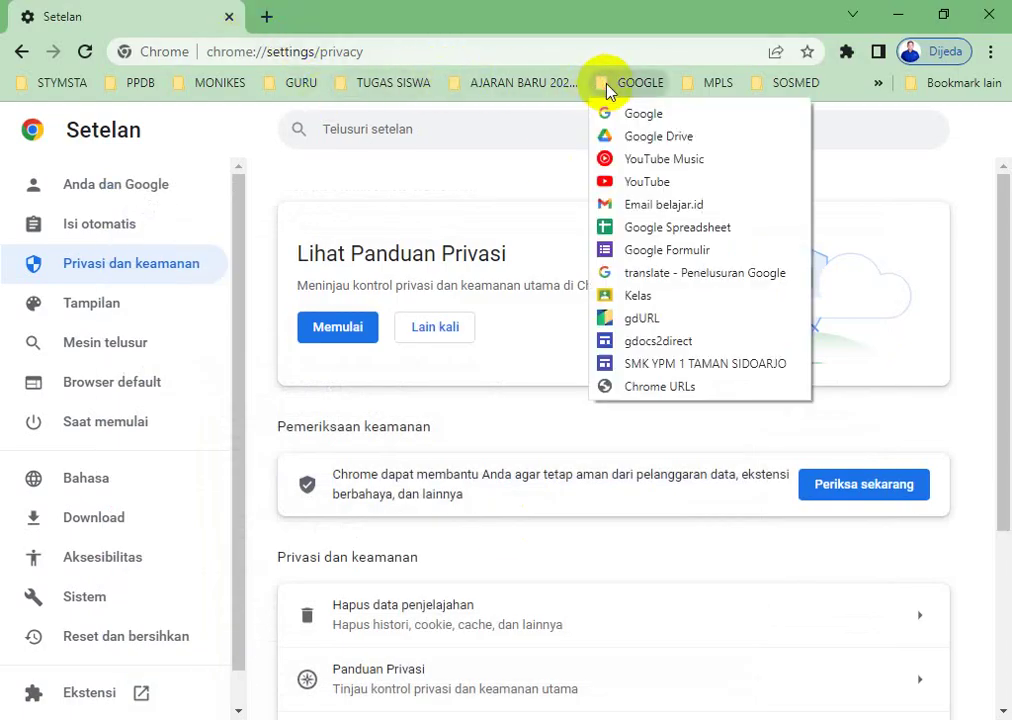
{"action": "left_click", "coordinate": [612, 112]}
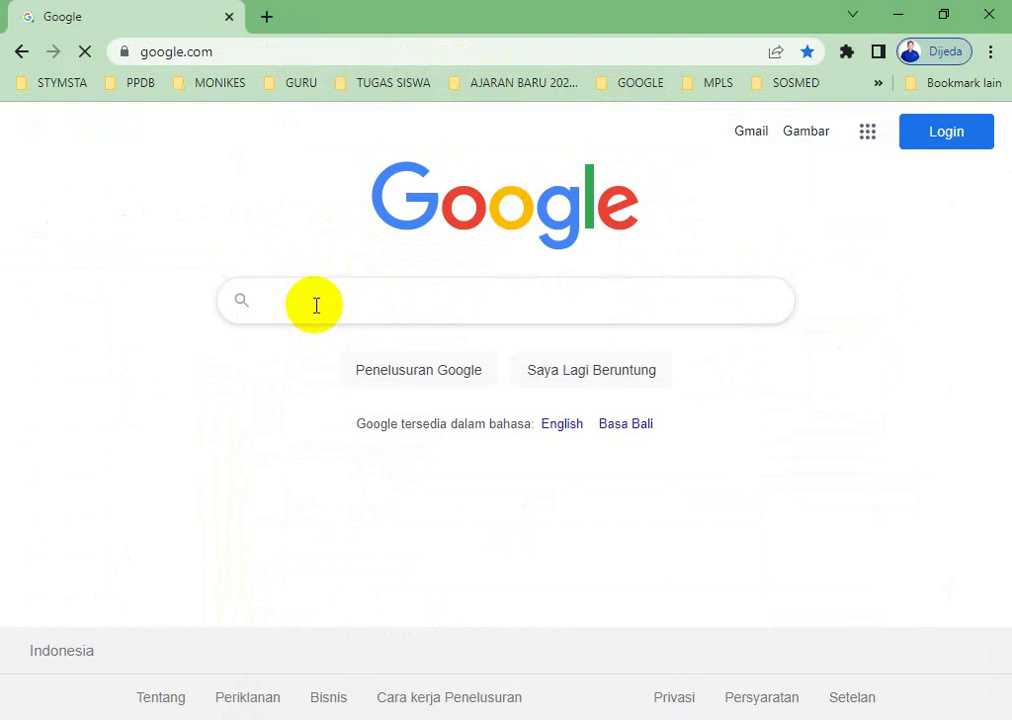
{"action": "type", "text": "YT"}
{"action": "key", "text": "Return"}
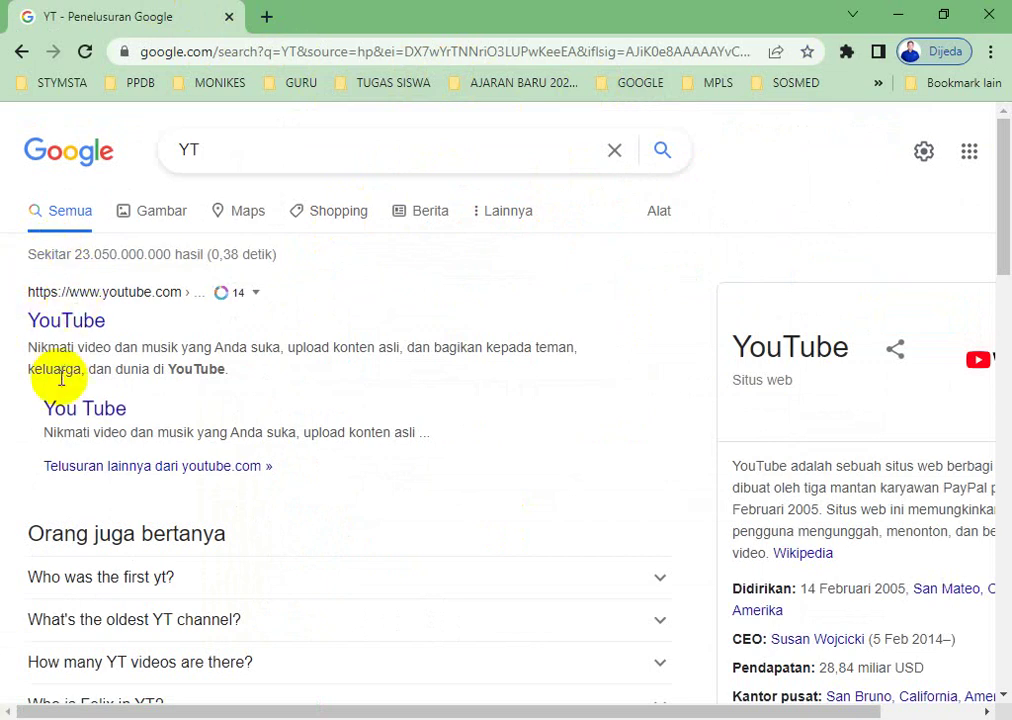
- Test the block by opening the YouTube and YouTube Music results in separate tabs, and view the YouTube tab
{"action": "left_click", "coordinate": [71, 334]}
{"action": "scroll", "coordinate": [130, 400], "scroll_direction": "down", "scroll_amount": 4}
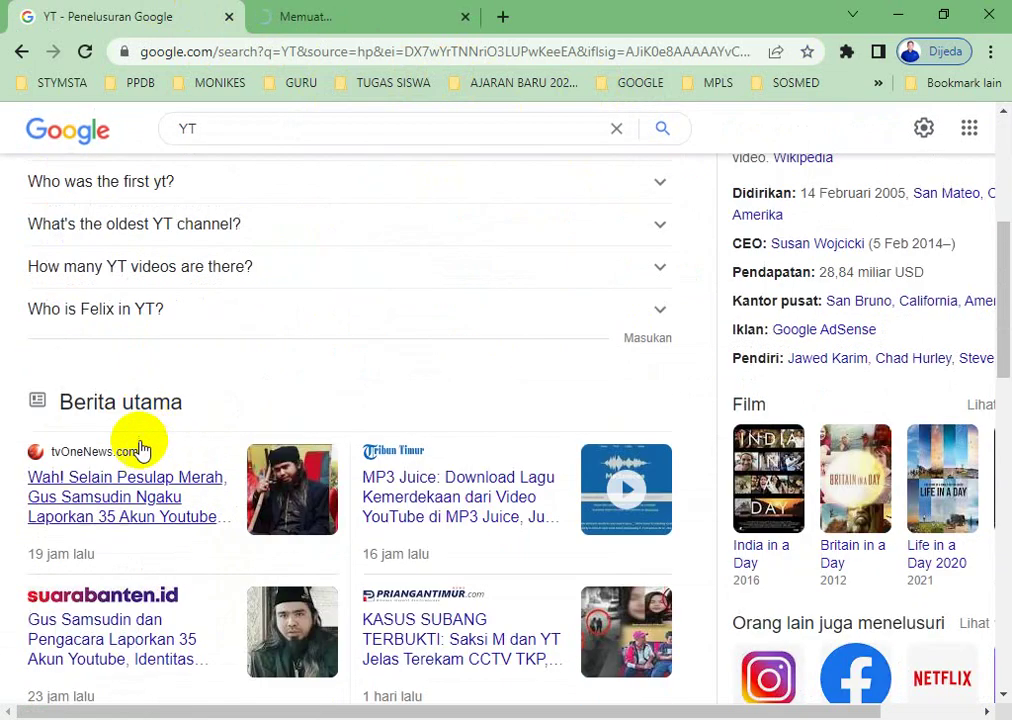
{"action": "scroll", "coordinate": [165, 490], "scroll_direction": "down", "scroll_amount": 4}
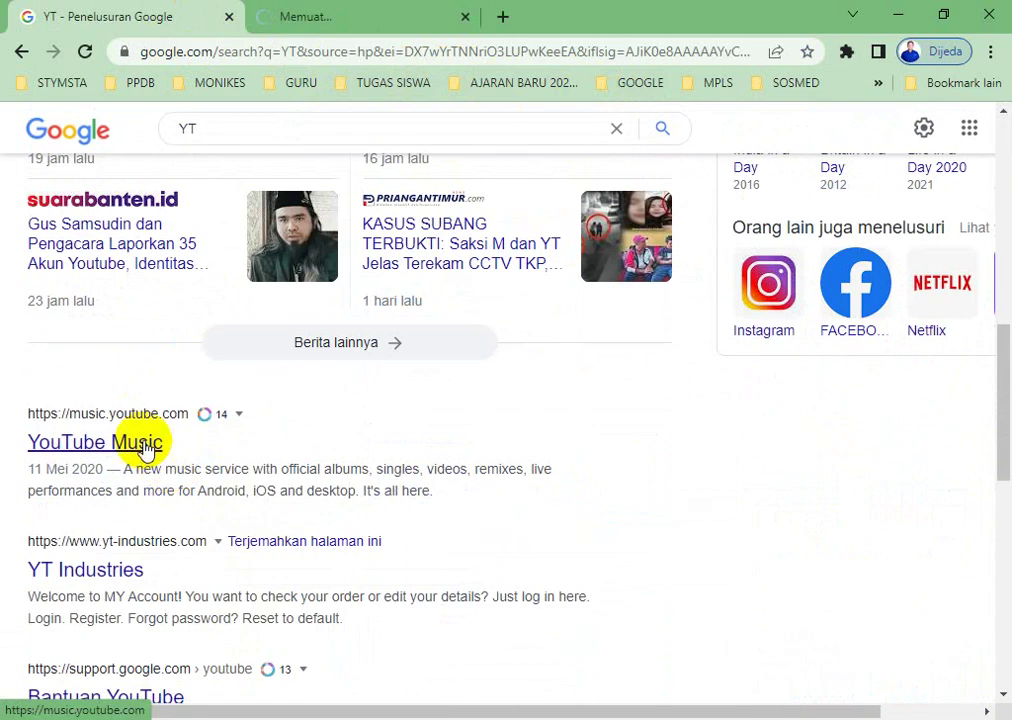
{"action": "middle_click", "coordinate": [147, 446]}
{"action": "scroll", "coordinate": [300, 350], "scroll_direction": "up", "scroll_amount": 10}
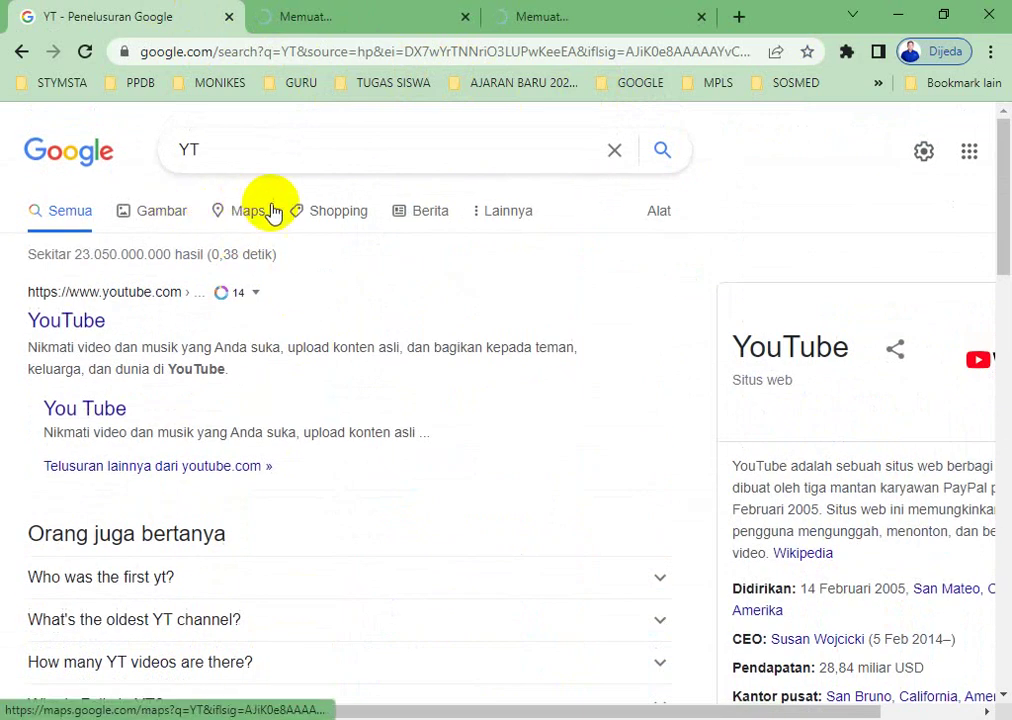
{"action": "left_click", "coordinate": [362, 12]}
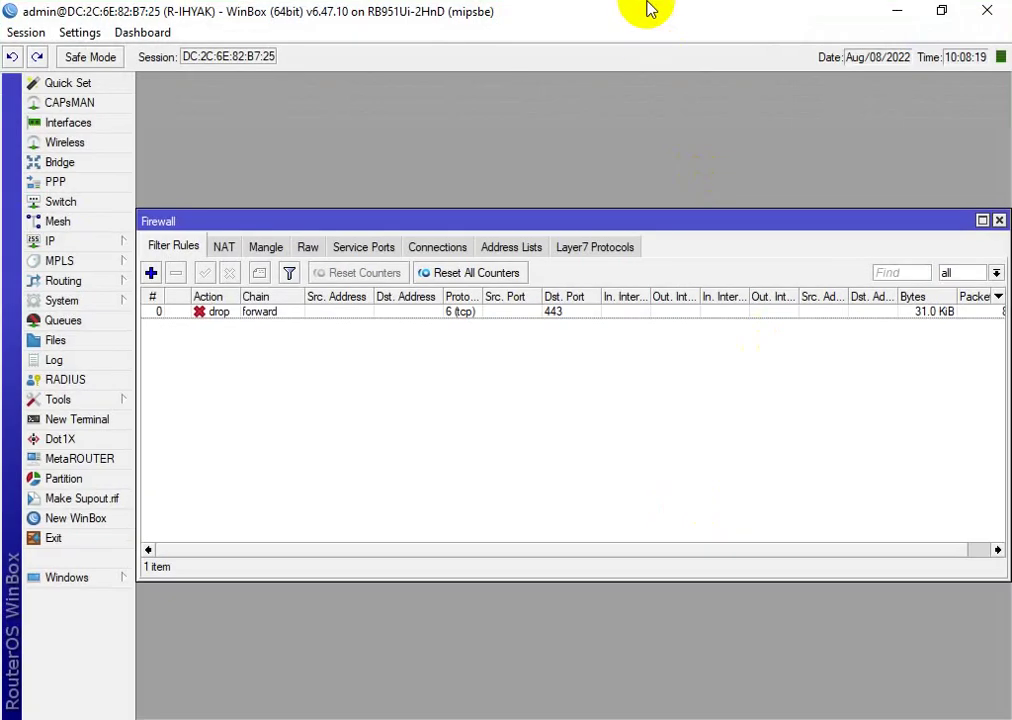
- Switch to WinBox, shrink its window over Chrome and widen the firewall list to examine the drop rule's Bytes and Packets counters
{"action": "double_click", "coordinate": [648, 8]}
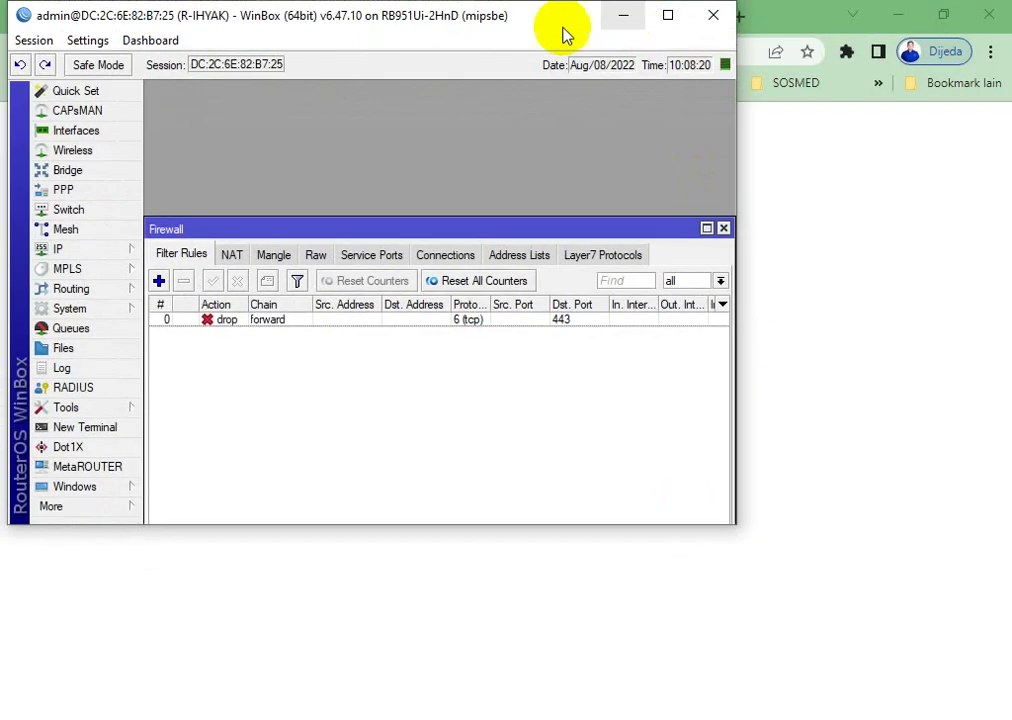
{"action": "left_click_drag", "start_coordinate": [565, 30], "coordinate": [690, 302]}
{"action": "left_click_drag", "start_coordinate": [742, 500], "coordinate": [565, 341]}
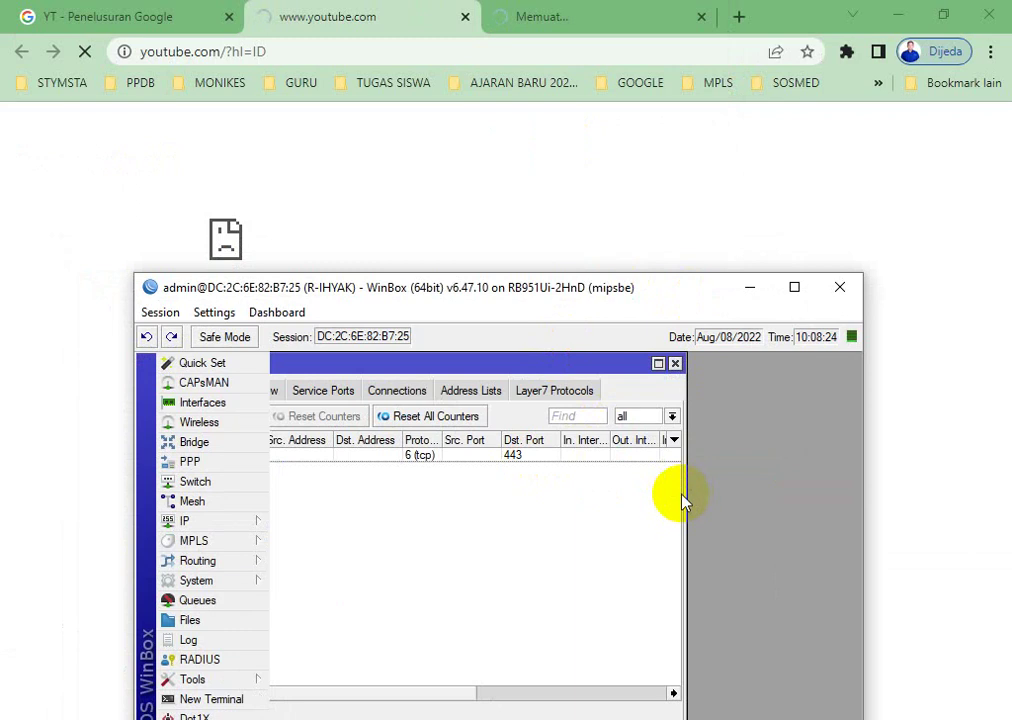
{"action": "left_click_drag", "start_coordinate": [684, 495], "coordinate": [854, 479]}
{"action": "left_click_drag", "start_coordinate": [623, 695], "coordinate": [836, 686]}
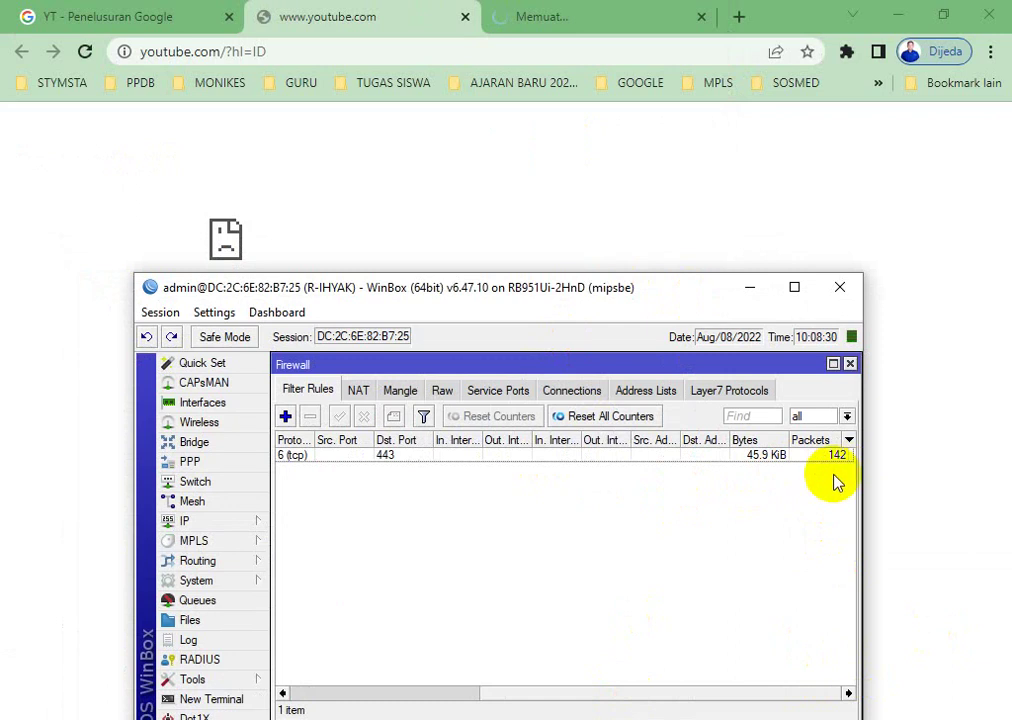
- Disable the port 443 drop rule in WinBox and reload the blocked YouTube tab in Chrome
{"action": "left_click", "coordinate": [517, 266]}
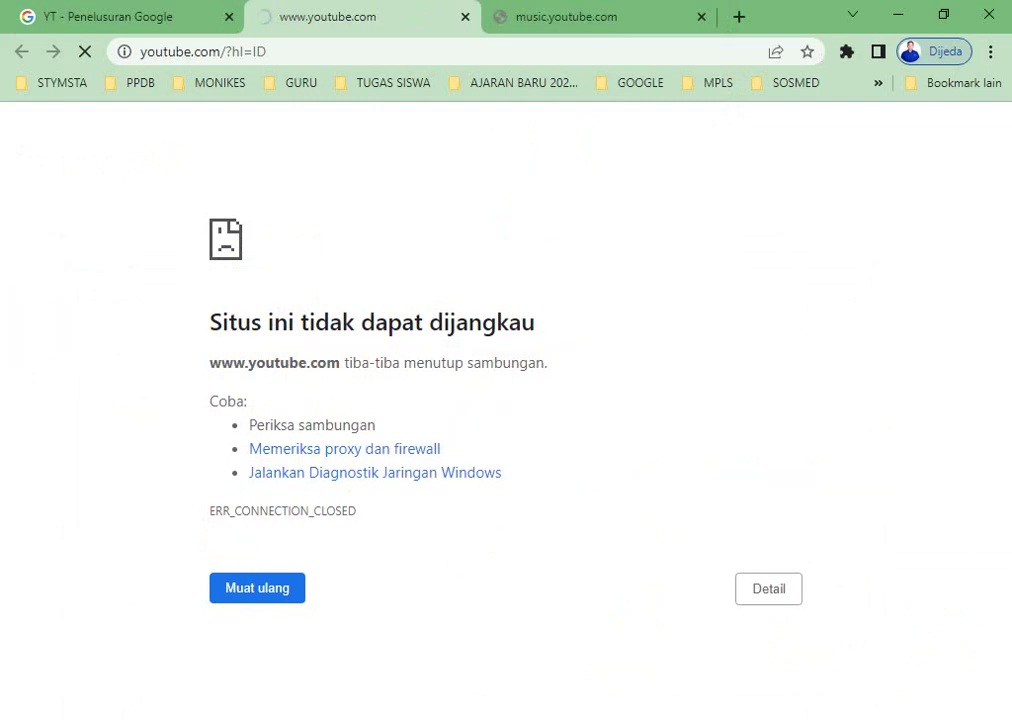
{"action": "key", "text": "alt+Tab"}
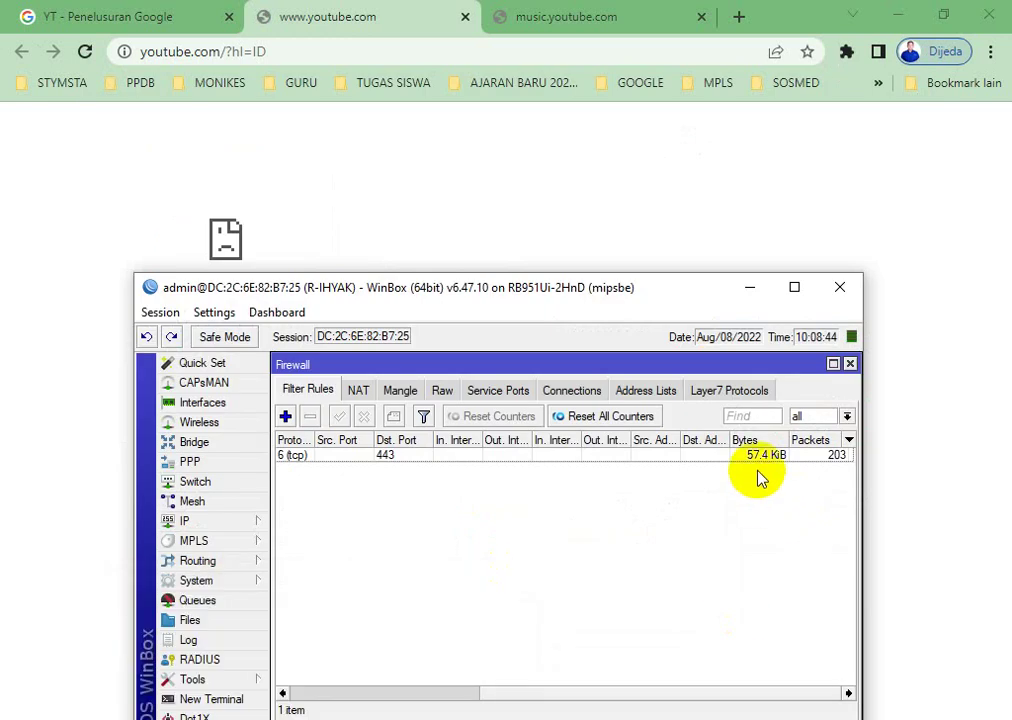
{"action": "left_click", "coordinate": [765, 455]}
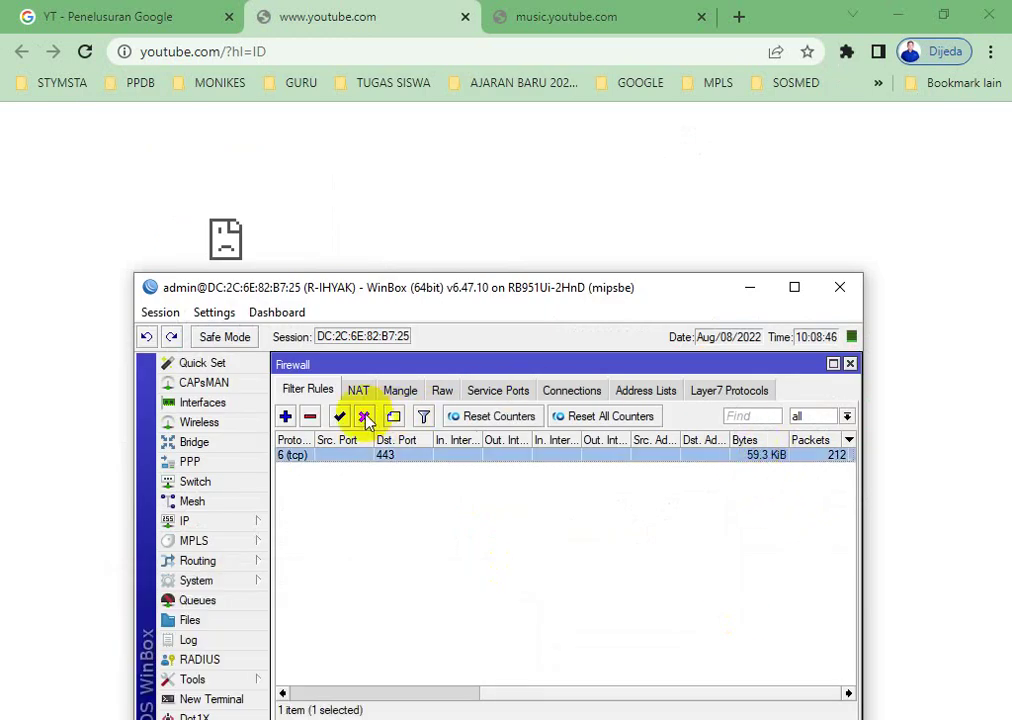
{"action": "left_click", "coordinate": [407, 214]}
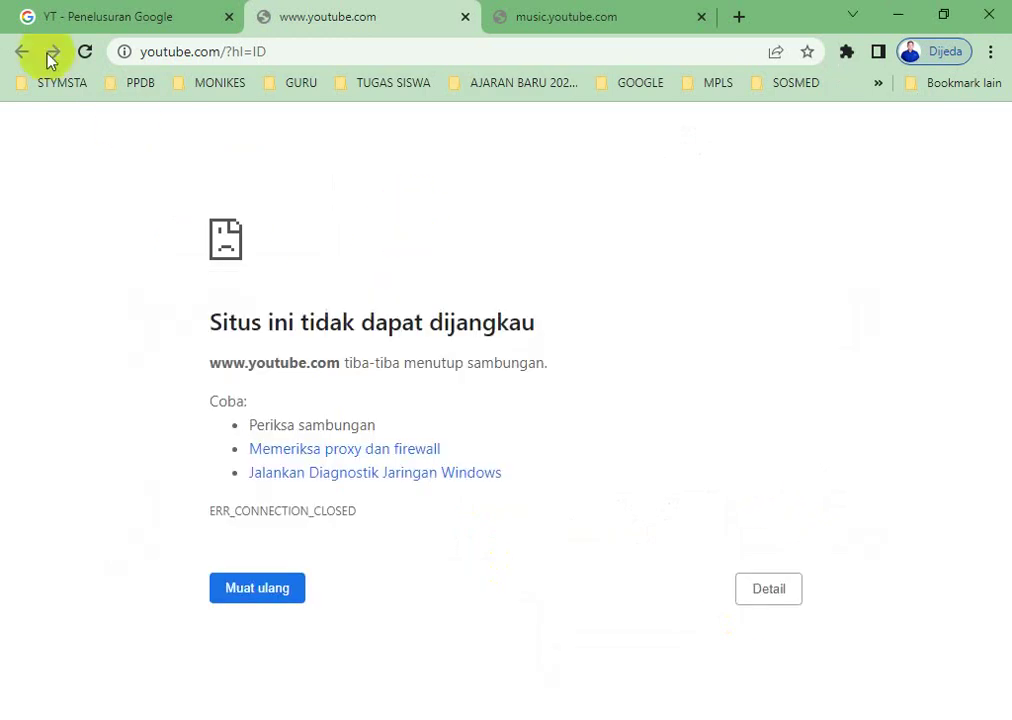
{"action": "left_click", "coordinate": [86, 51]}
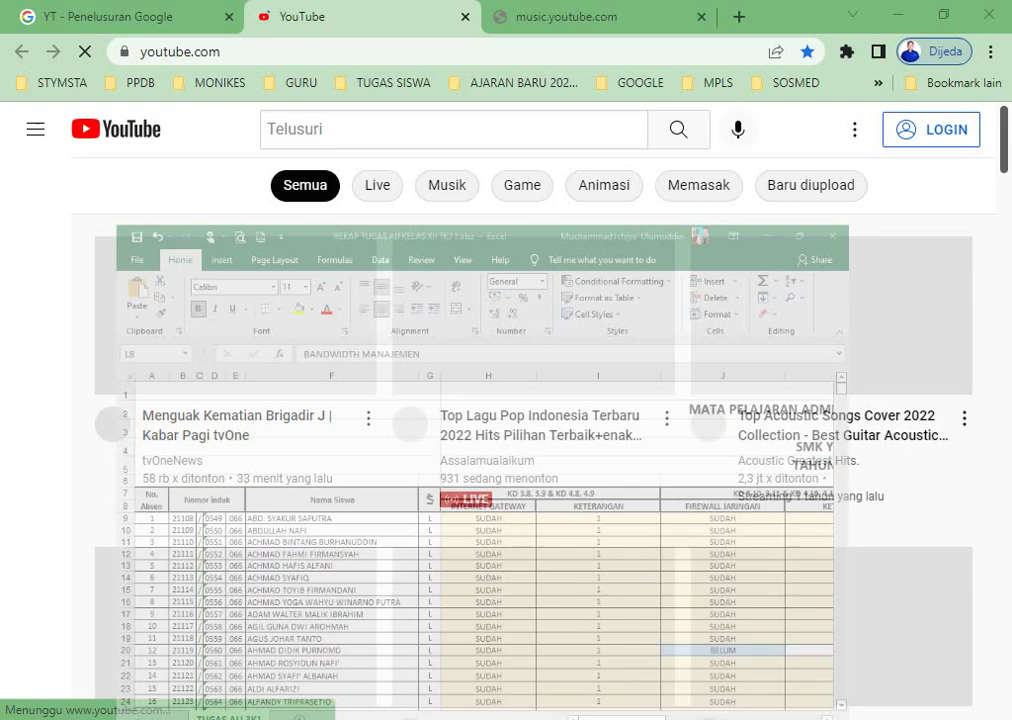
- Switch to Network Connections, close the Ethernet properties and view the Ethernet adapter's connection details to check its IPv4 address
{"action": "key", "text": "alt+Tab"}
{"action": "key", "text": "Tab"}
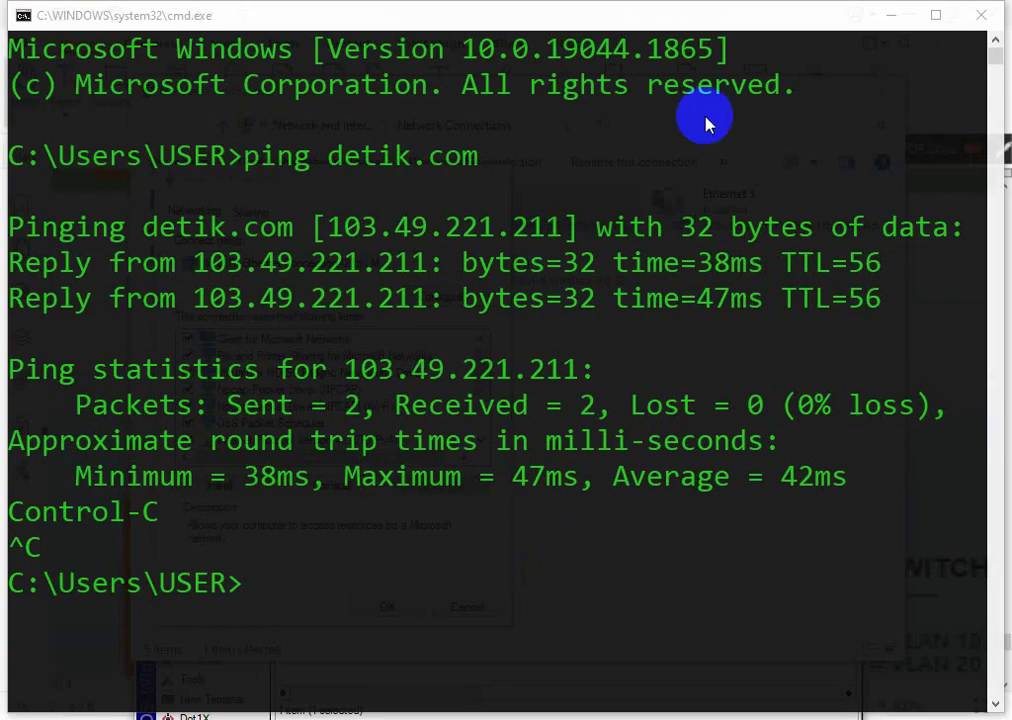
{"action": "left_click", "coordinate": [900, 14]}
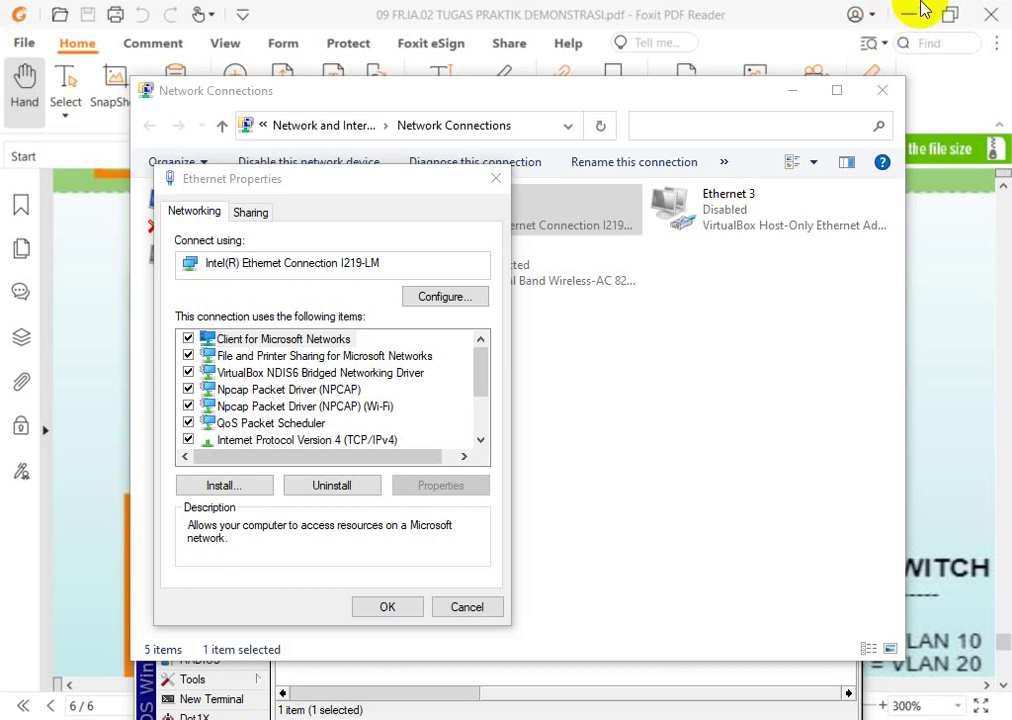
{"action": "left_click", "coordinate": [398, 604]}
{"action": "left_click", "coordinate": [557, 207]}
{"action": "right_click", "coordinate": [578, 208]}
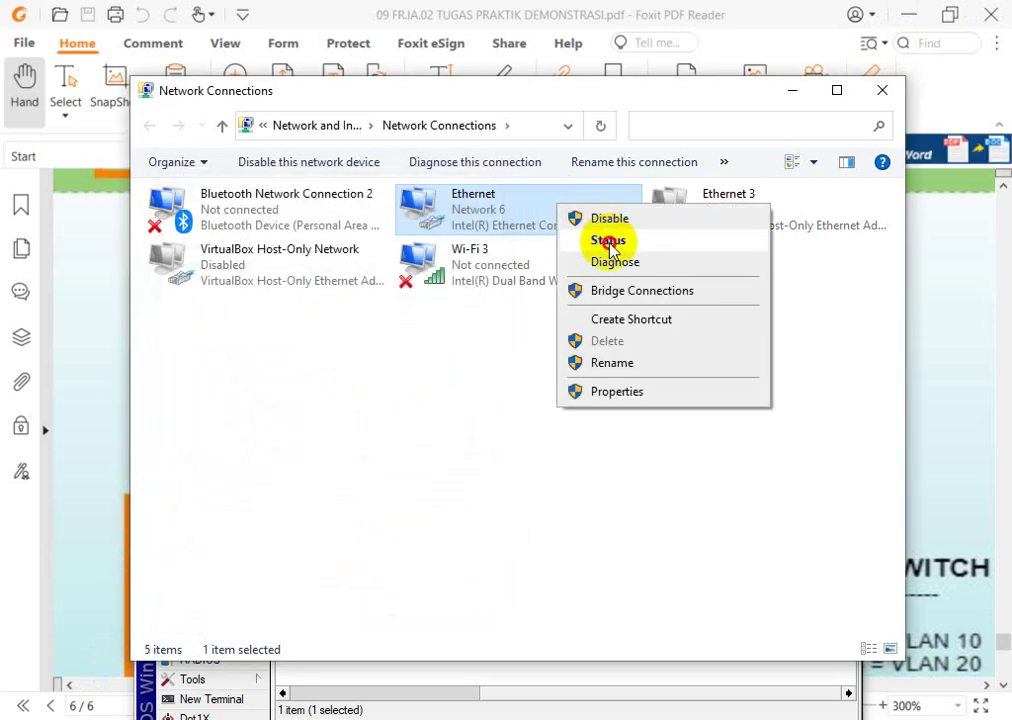
{"action": "left_click", "coordinate": [610, 246]}
{"action": "left_click", "coordinate": [397, 358]}
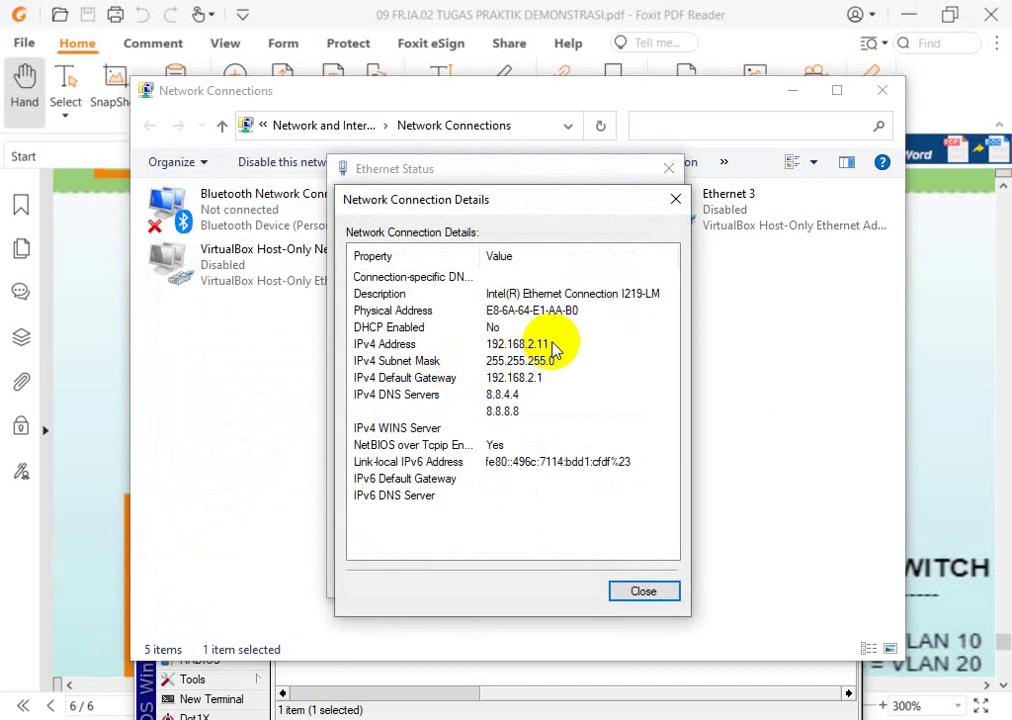
{"action": "left_click", "coordinate": [675, 199]}
{"action": "key", "text": "Escape"}
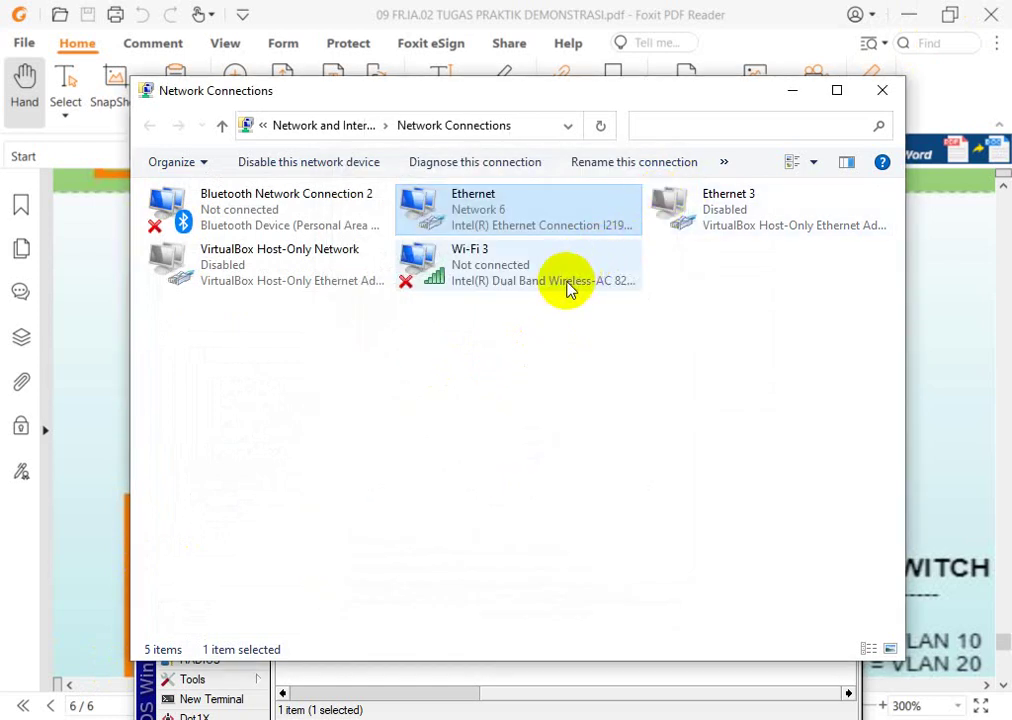
- Switch to WinBox, maximize its window and the firewall list, and set the drop rule's source address to 192.168.2.11
{"action": "left_click", "coordinate": [390, 683]}
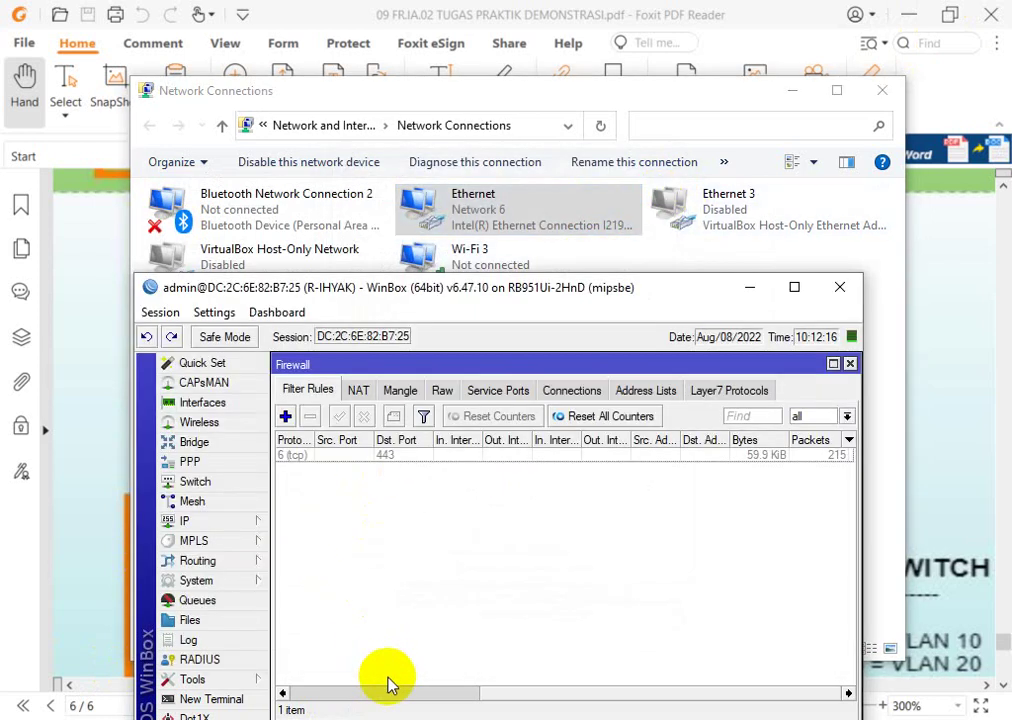
{"action": "left_click", "coordinate": [410, 463]}
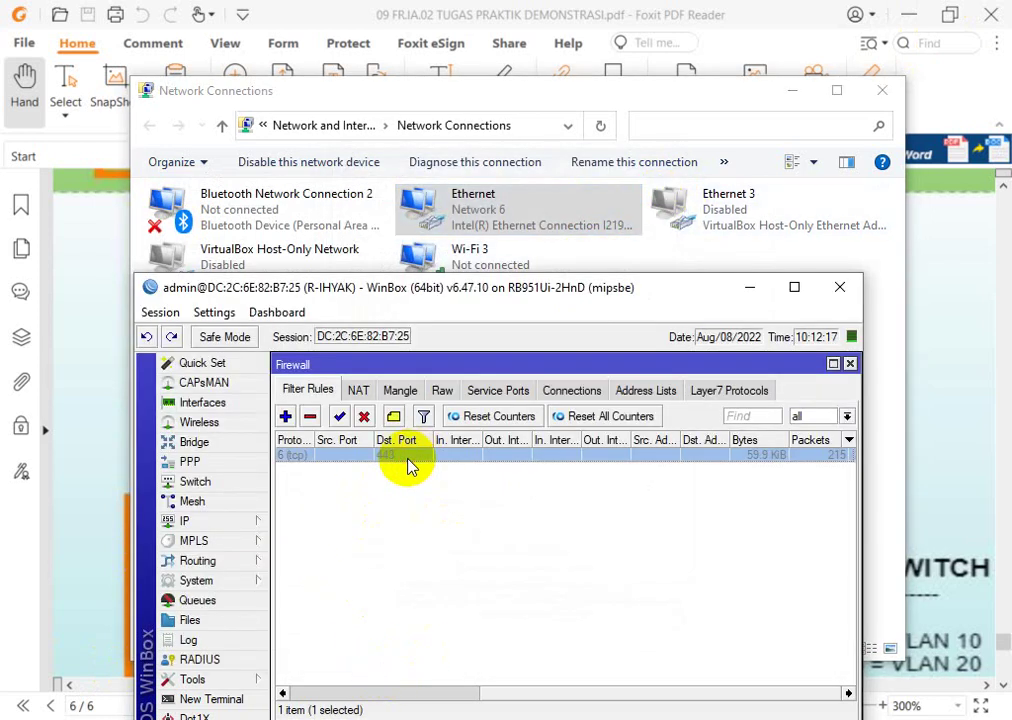
{"action": "double_click", "coordinate": [499, 286]}
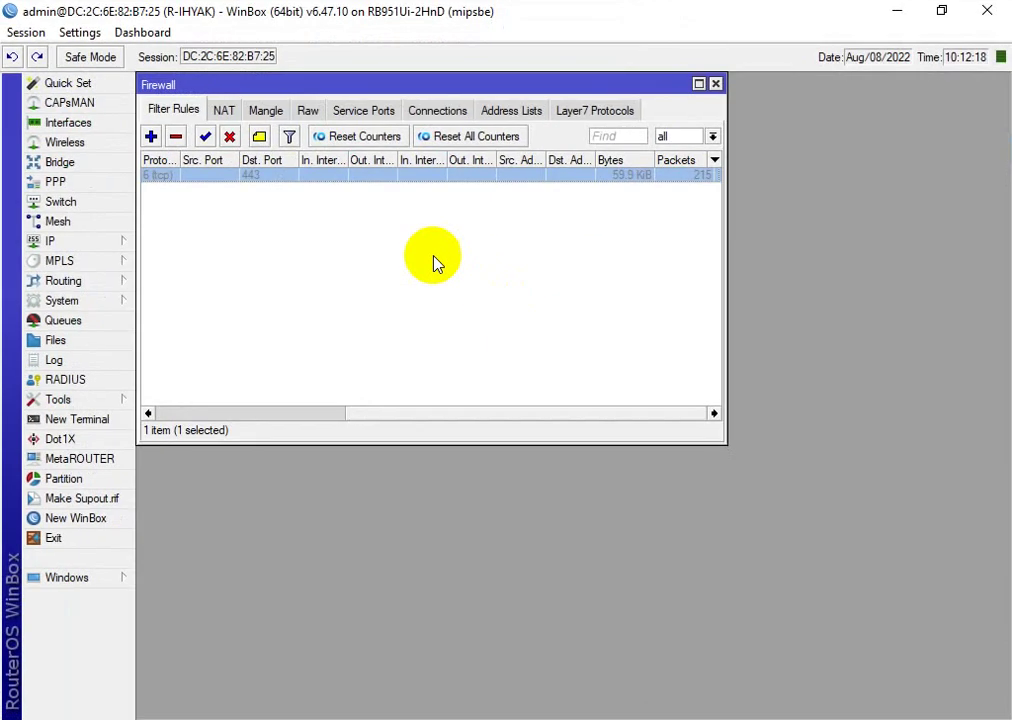
{"action": "double_click", "coordinate": [270, 85]}
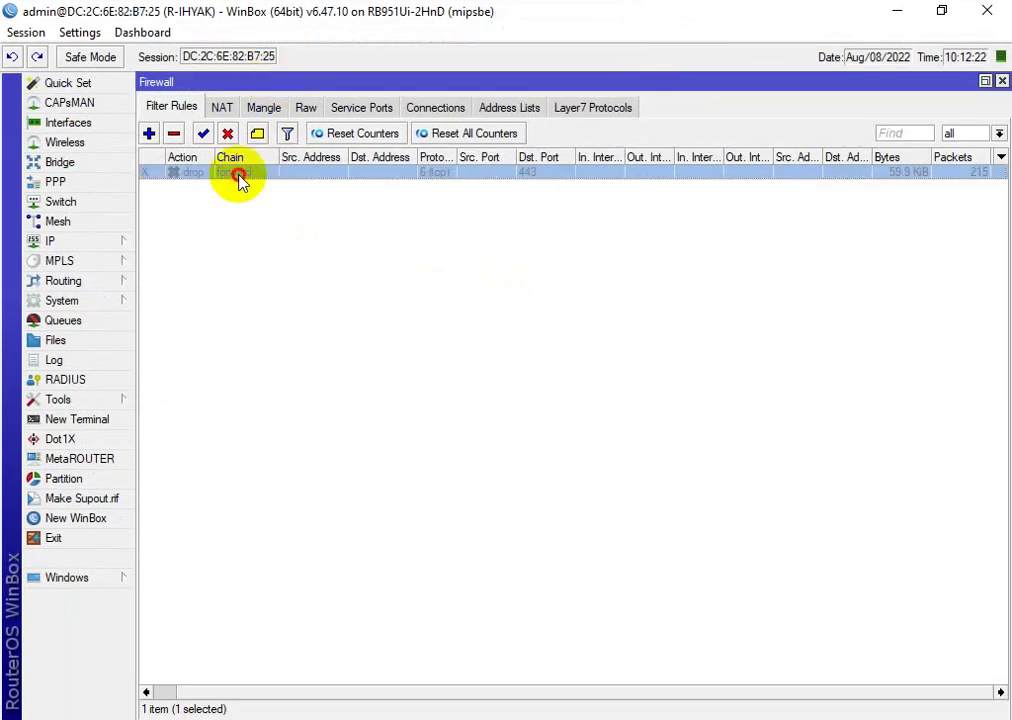
{"action": "double_click", "coordinate": [238, 177]}
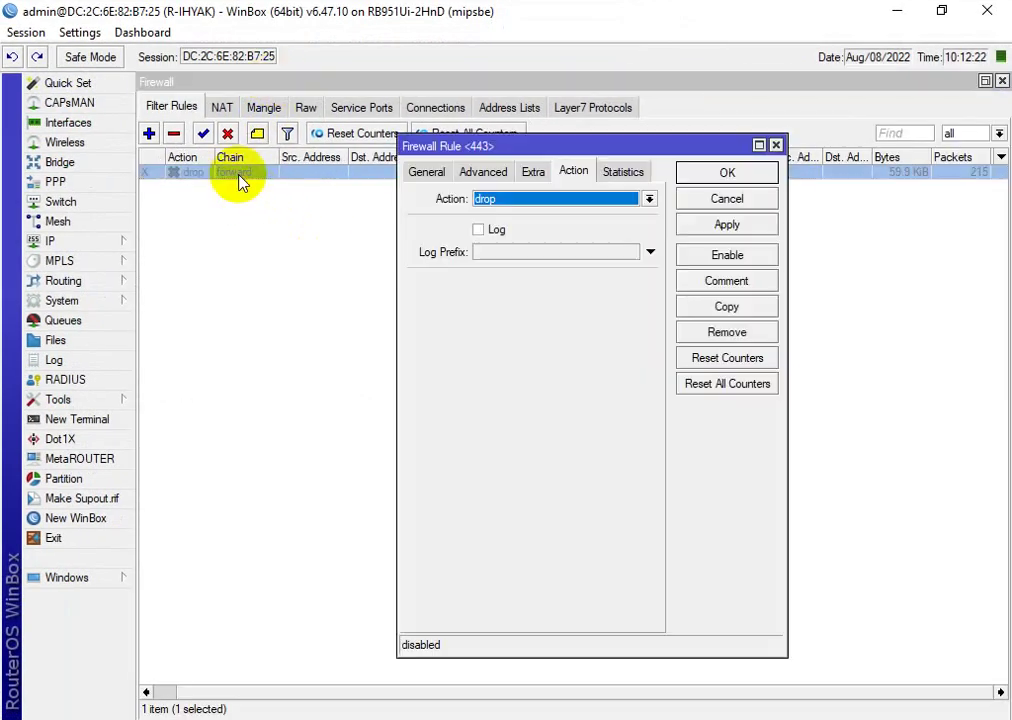
{"action": "left_click", "coordinate": [428, 175]}
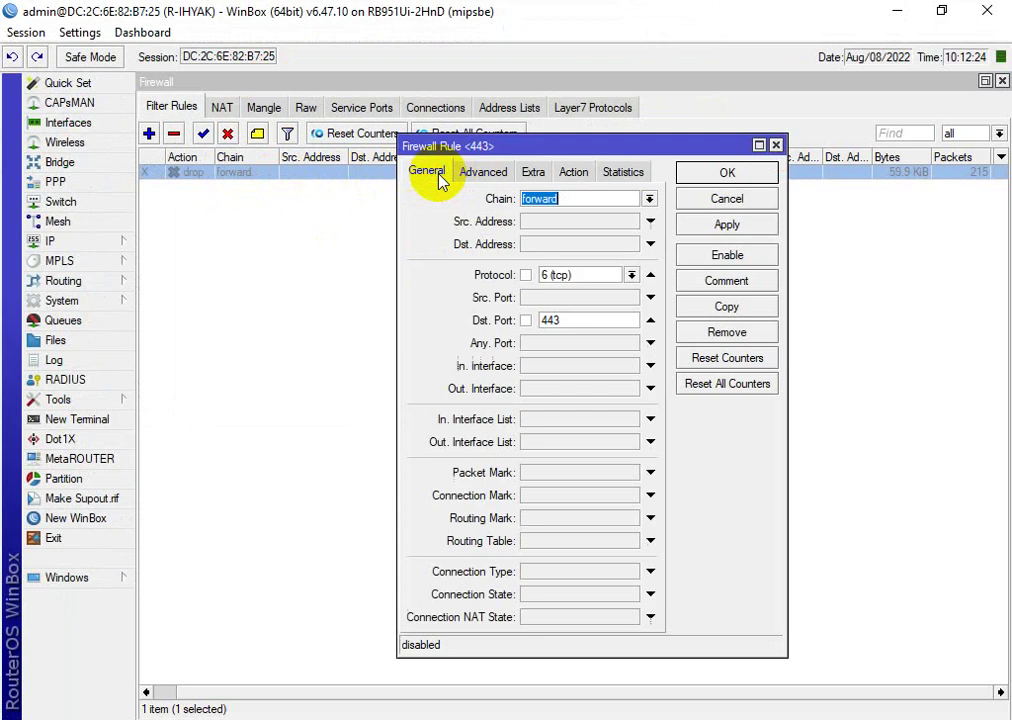
{"action": "left_click", "coordinate": [543, 223]}
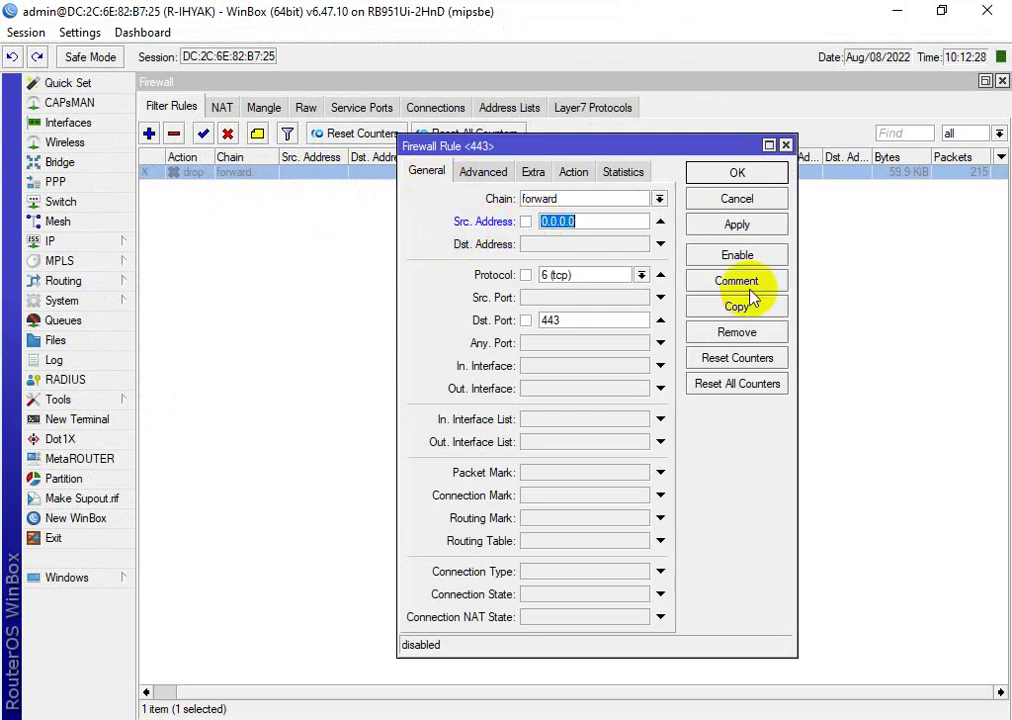
{"action": "type", "text": "192.16"}
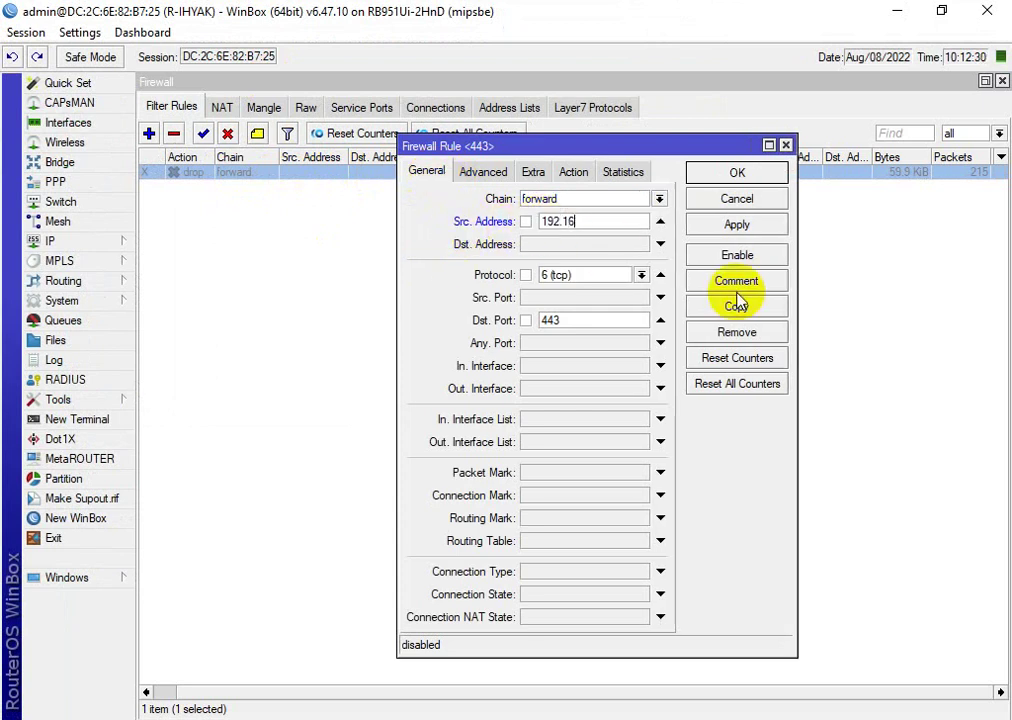
{"action": "type", "text": "8.2.11"}
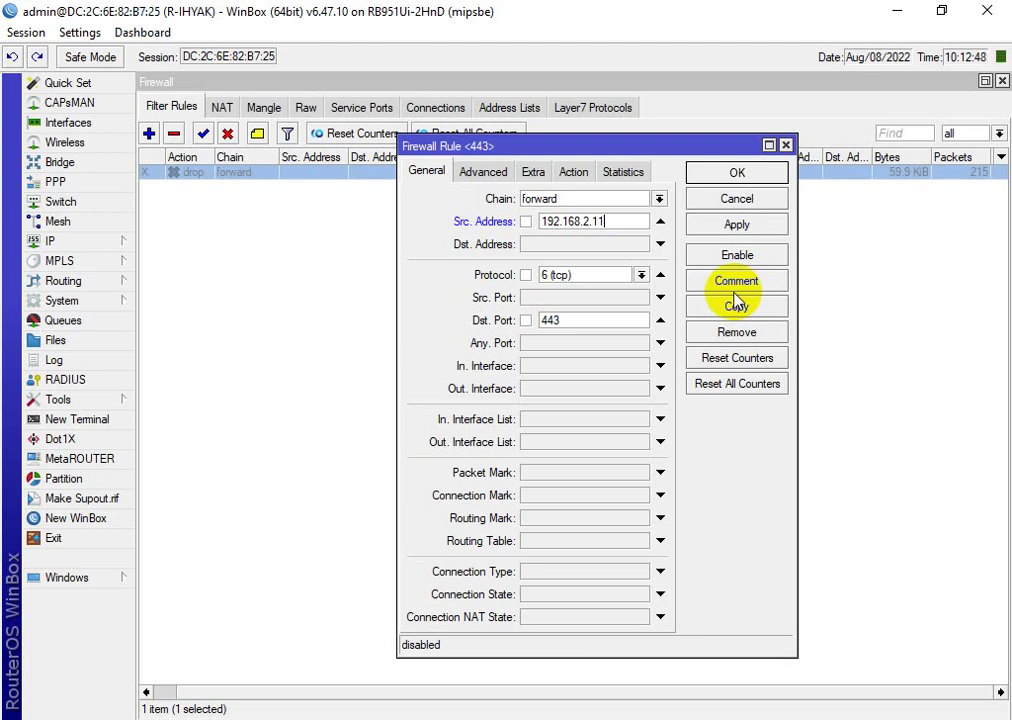
{"action": "left_click", "coordinate": [735, 226]}
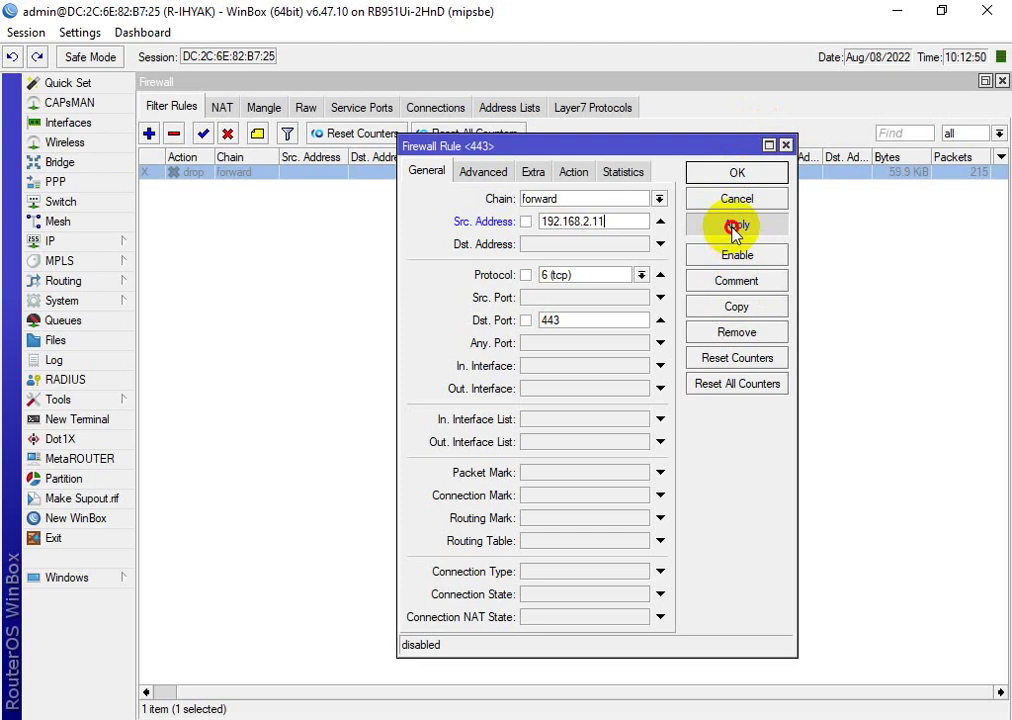
- Enable the drop rule for source address 192.168.2.11 and save it
{"action": "left_click", "coordinate": [737, 256]}
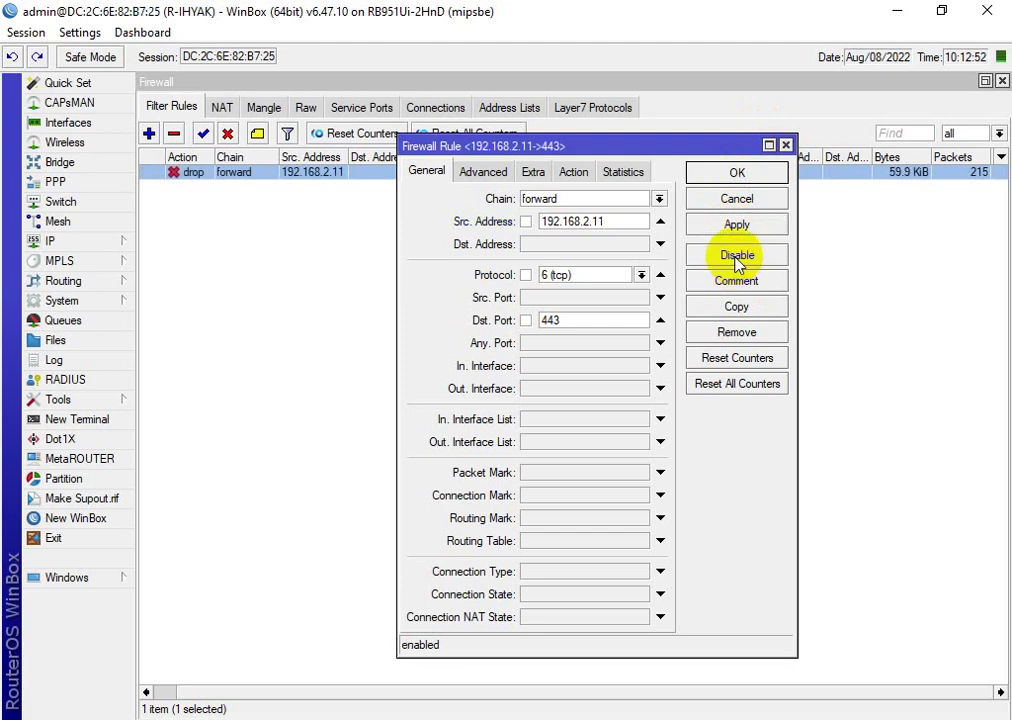
{"action": "left_click", "coordinate": [737, 225]}
{"action": "left_click", "coordinate": [757, 175]}
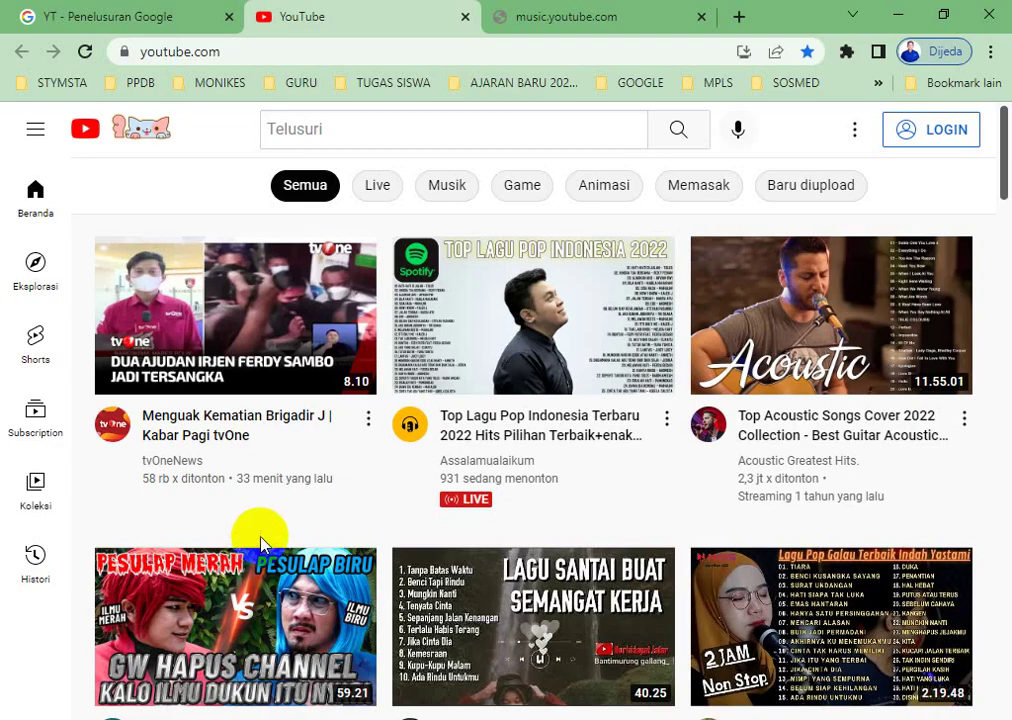
- Switch to Chrome, clear the browsing data for the time range Semua and close the old YouTube and search tabs
{"action": "key", "text": "super"}
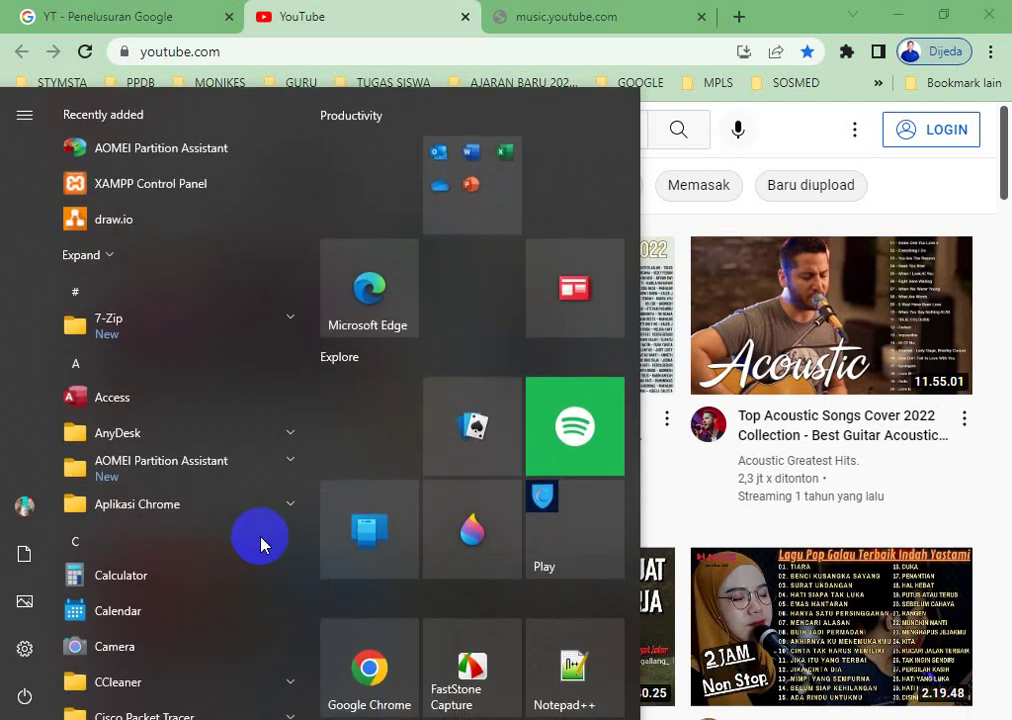
{"action": "left_click", "coordinate": [780, 133]}
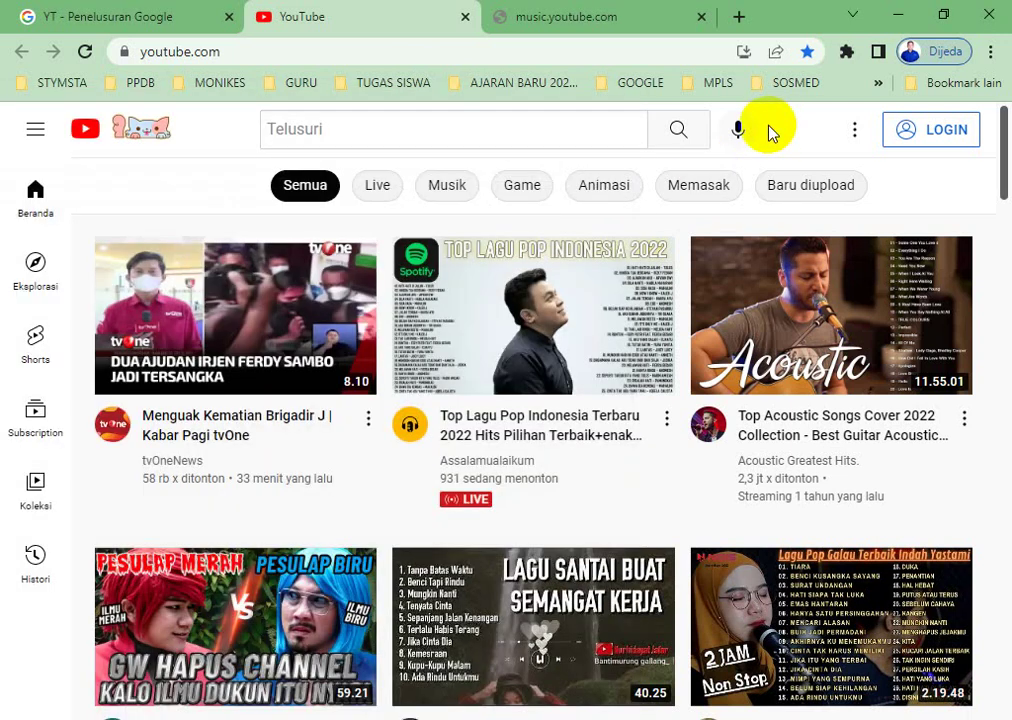
{"action": "key", "text": "ctrl+shift+Delete"}
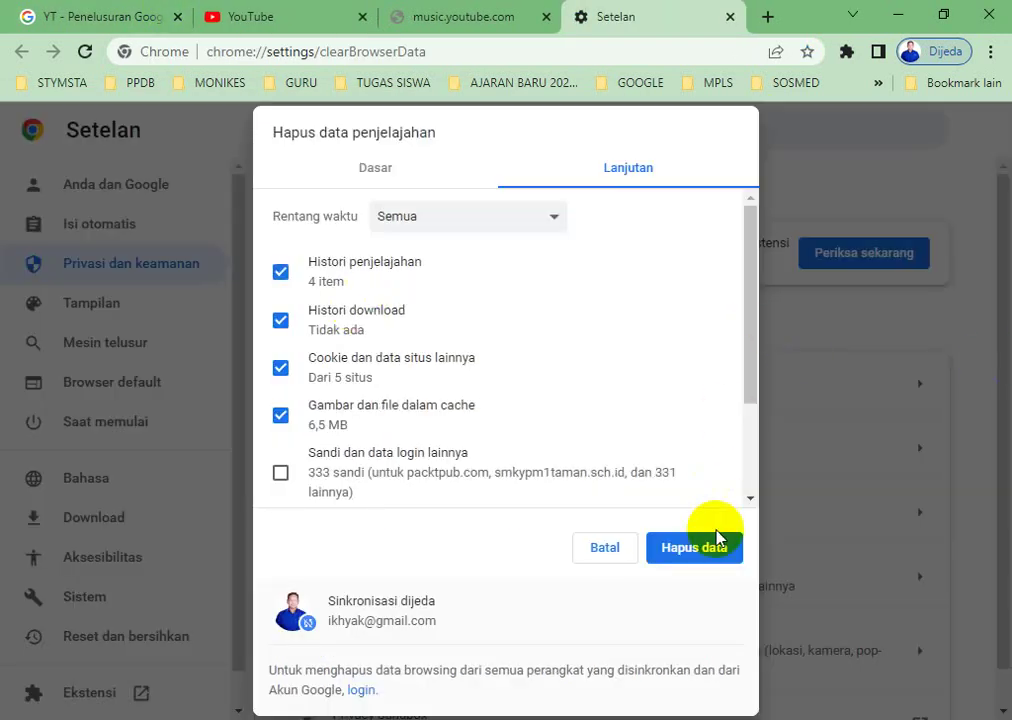
{"action": "left_click", "coordinate": [707, 549]}
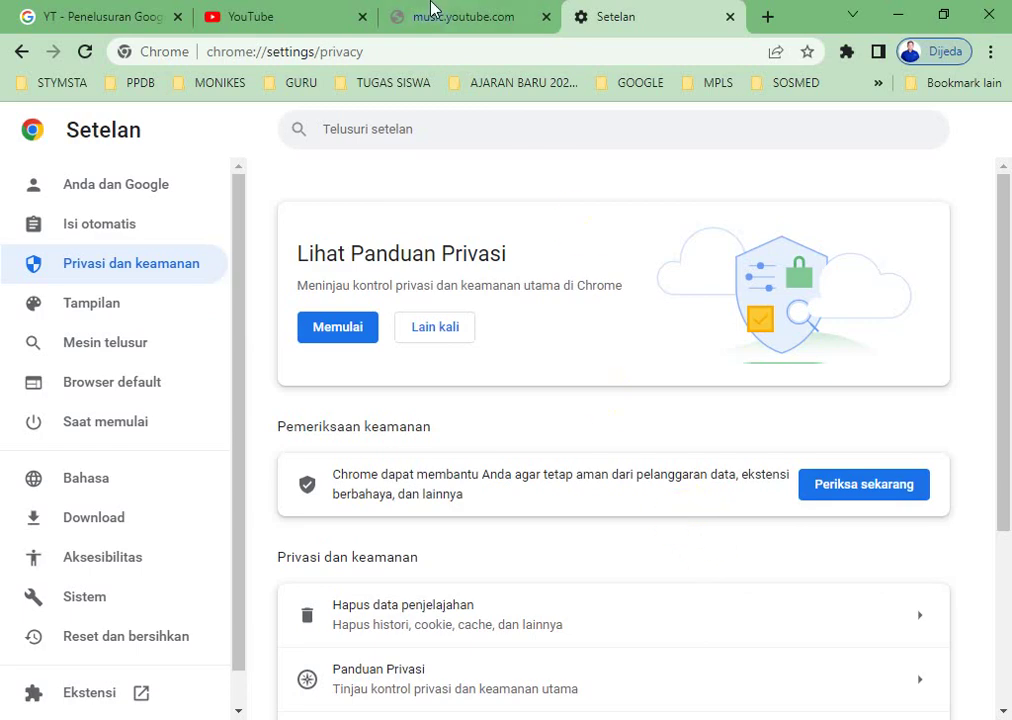
{"action": "left_click", "coordinate": [362, 17]}
{"action": "left_click", "coordinate": [362, 17]}
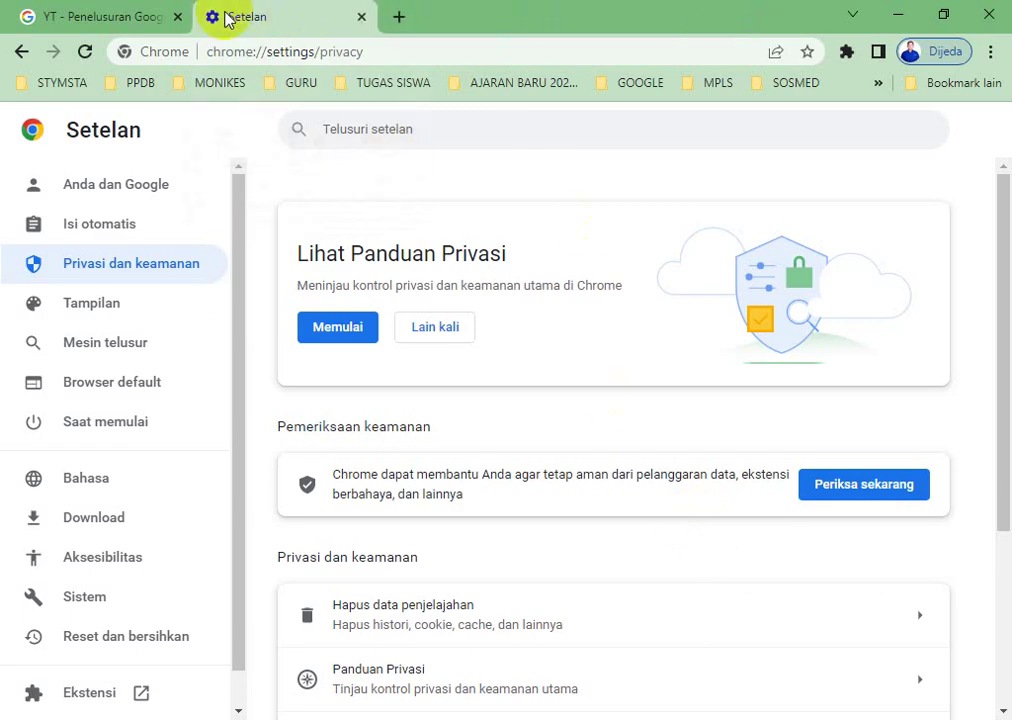
{"action": "left_click", "coordinate": [181, 17]}
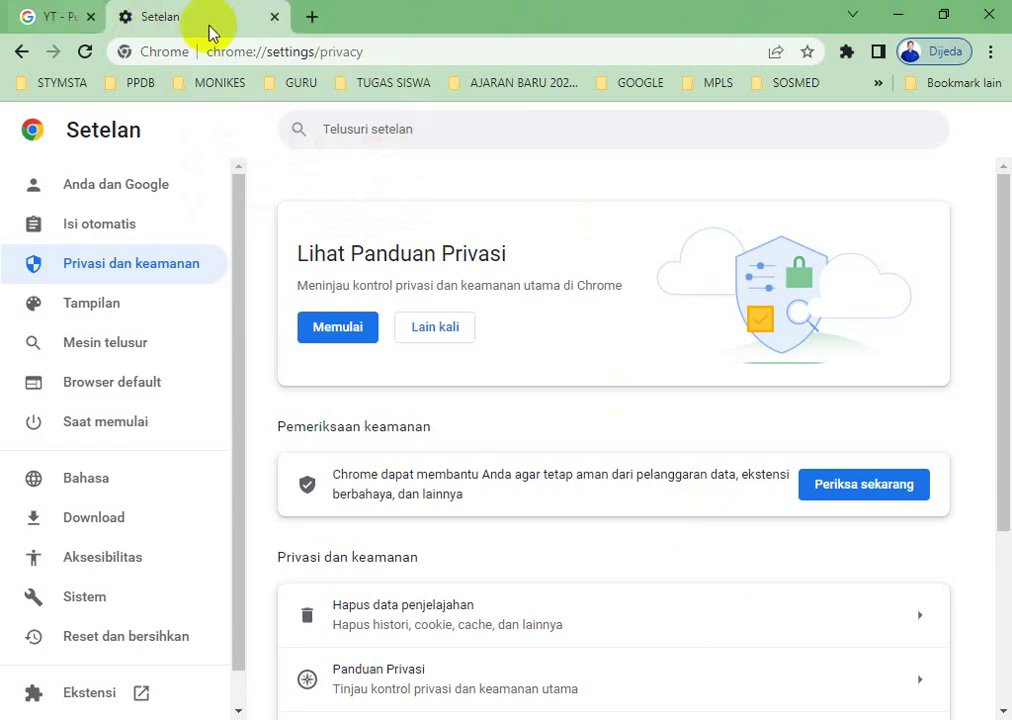
- Open the Google bookmark in the settings tab and search for YT
{"action": "left_click", "coordinate": [300, 84]}
{"action": "mouse_move", "coordinate": [620, 80]}
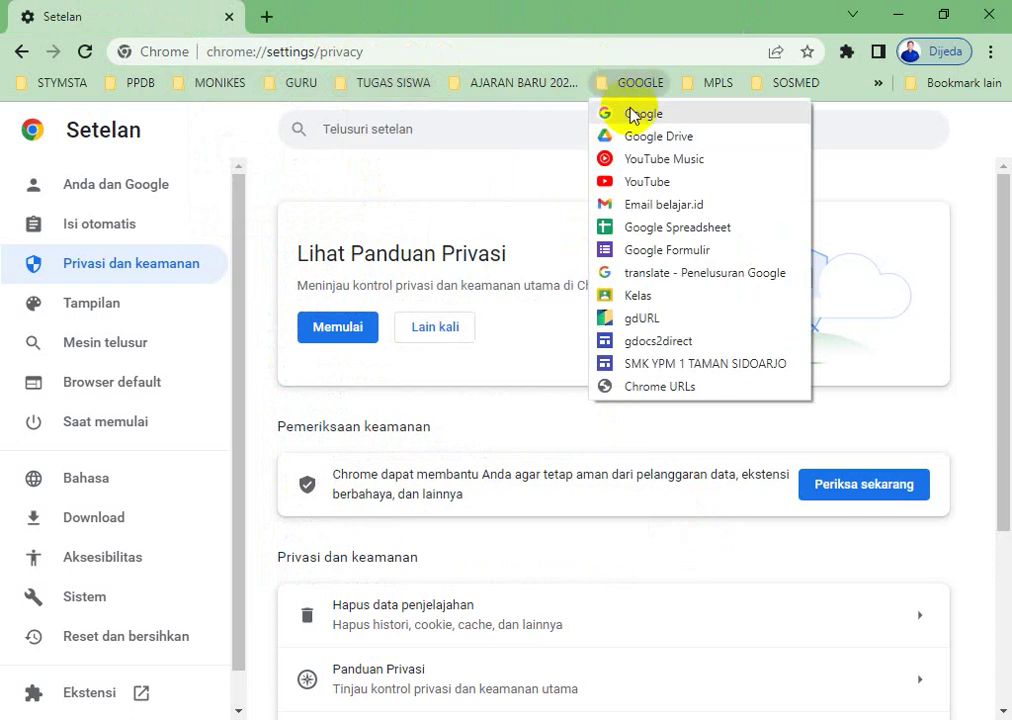
{"action": "left_click", "coordinate": [632, 113]}
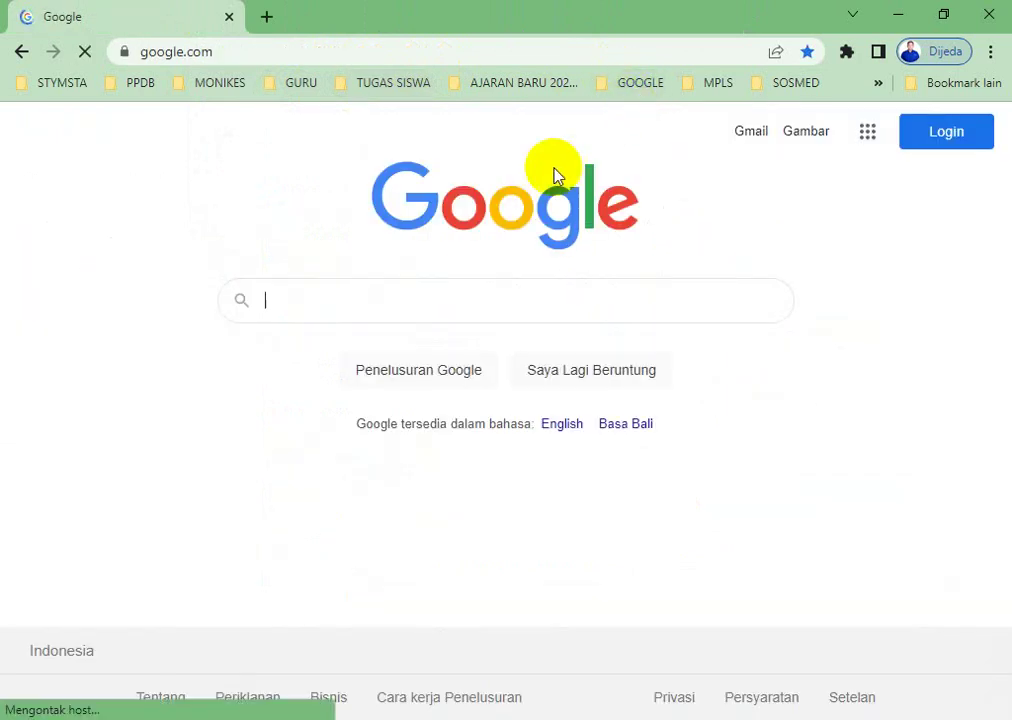
{"action": "type", "text": "YT"}
{"action": "key", "text": "Return"}
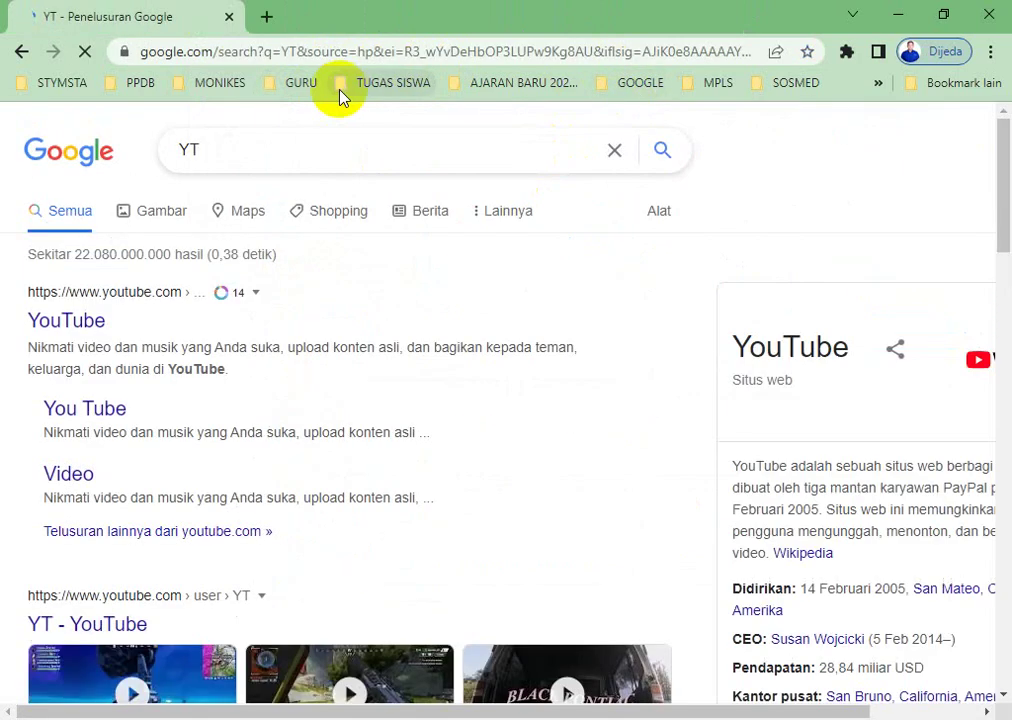
- Test the block by opening the three YT channel video results in separate tabs and viewing the first two
{"action": "scroll", "coordinate": [120, 400], "scroll_direction": "down", "scroll_amount": 1}
{"action": "scroll", "coordinate": [120, 423], "scroll_direction": "down", "scroll_amount": 3}
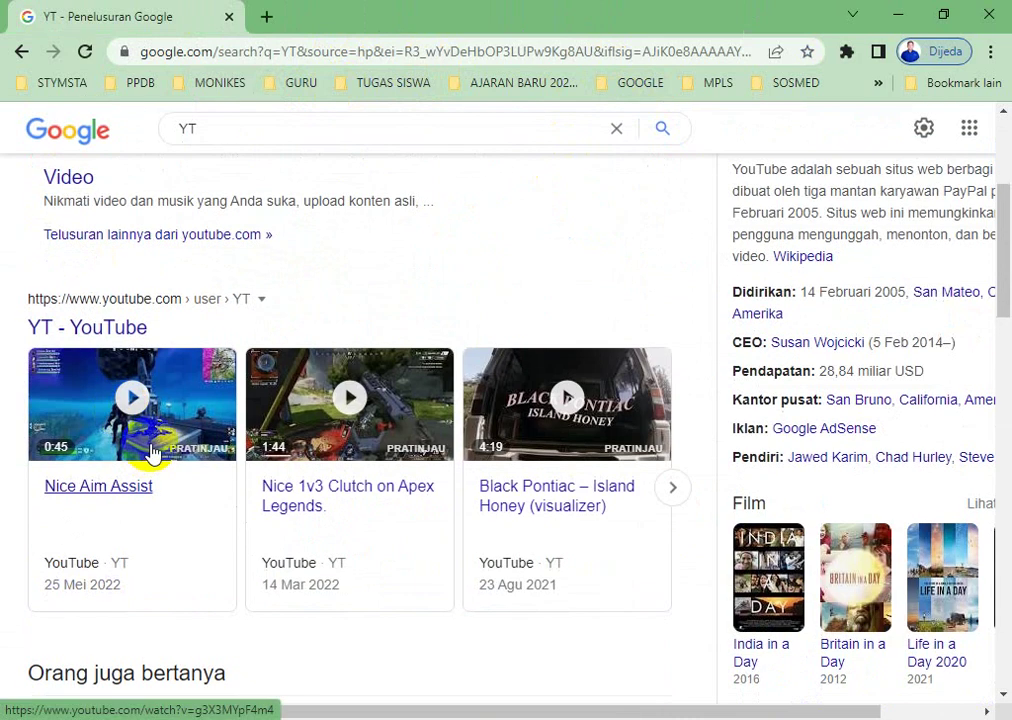
{"action": "middle_click", "coordinate": [140, 492]}
{"action": "middle_click", "coordinate": [282, 494]}
{"action": "middle_click", "coordinate": [545, 512]}
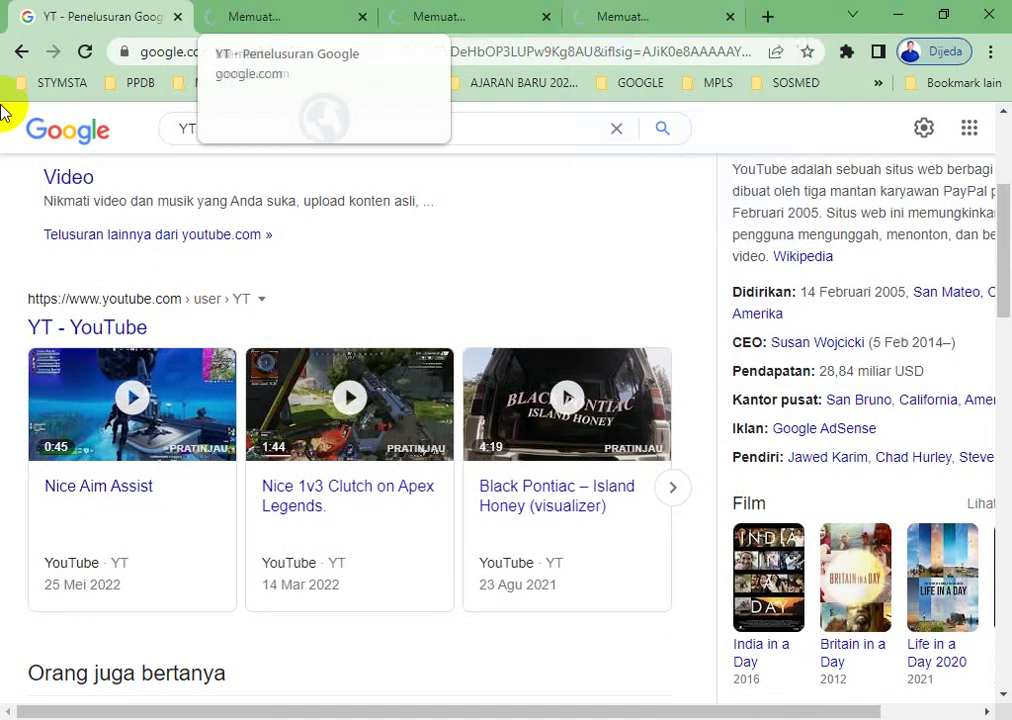
{"action": "left_click", "coordinate": [215, 20]}
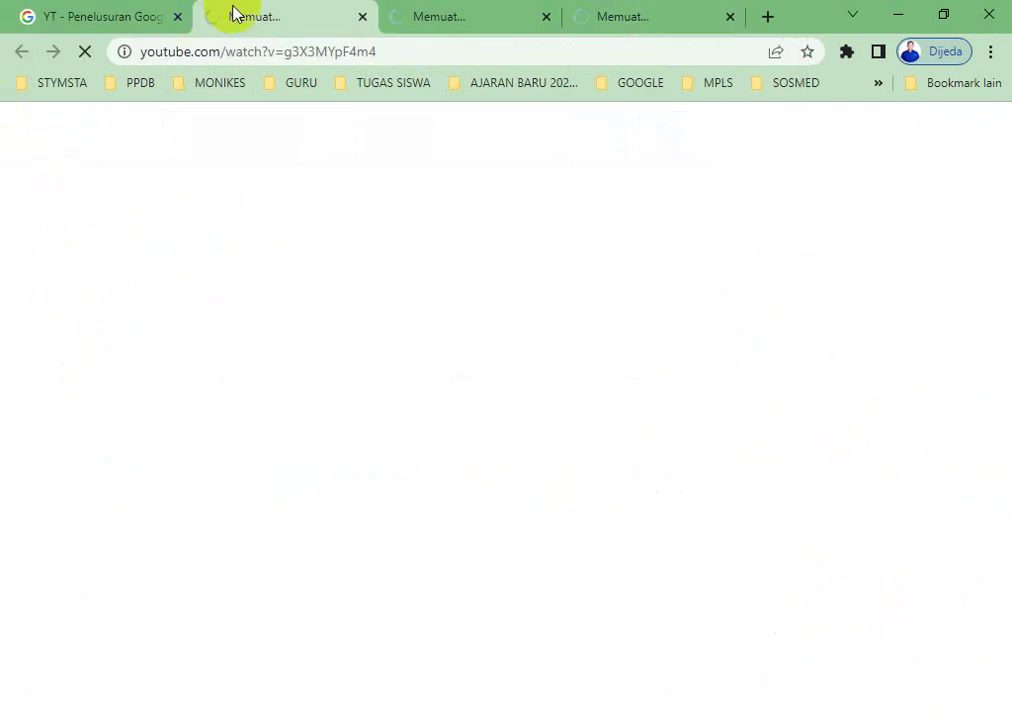
{"action": "left_click", "coordinate": [457, 20]}
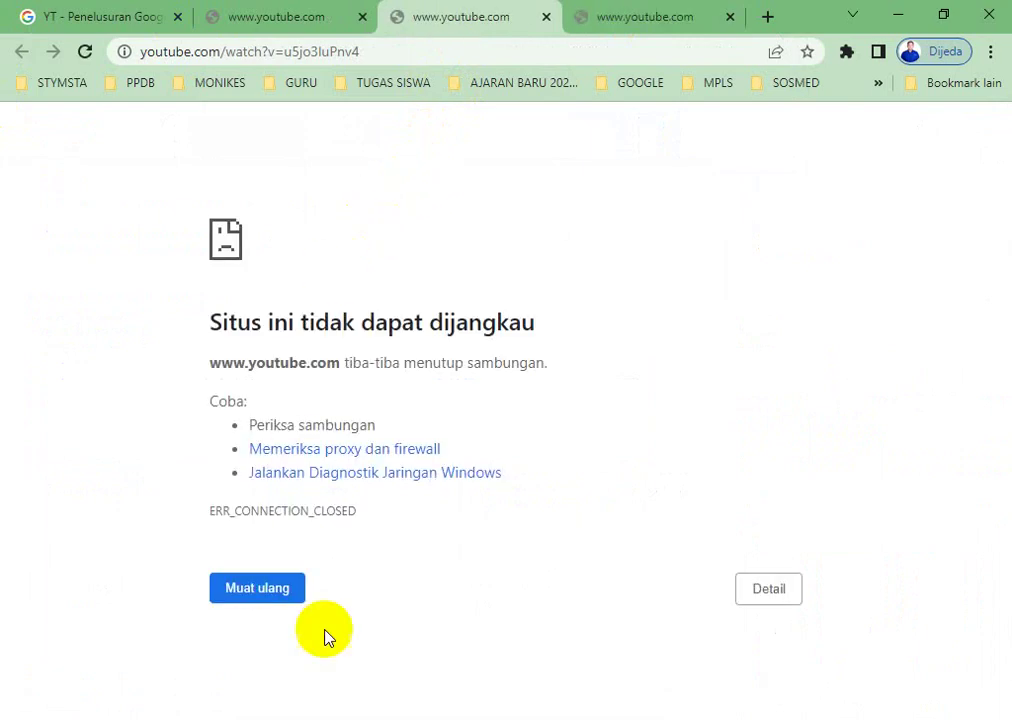
- Retest the block by reloading the first YouTube video tab
{"action": "left_click", "coordinate": [338, 22]}
{"action": "key", "text": "F5"}
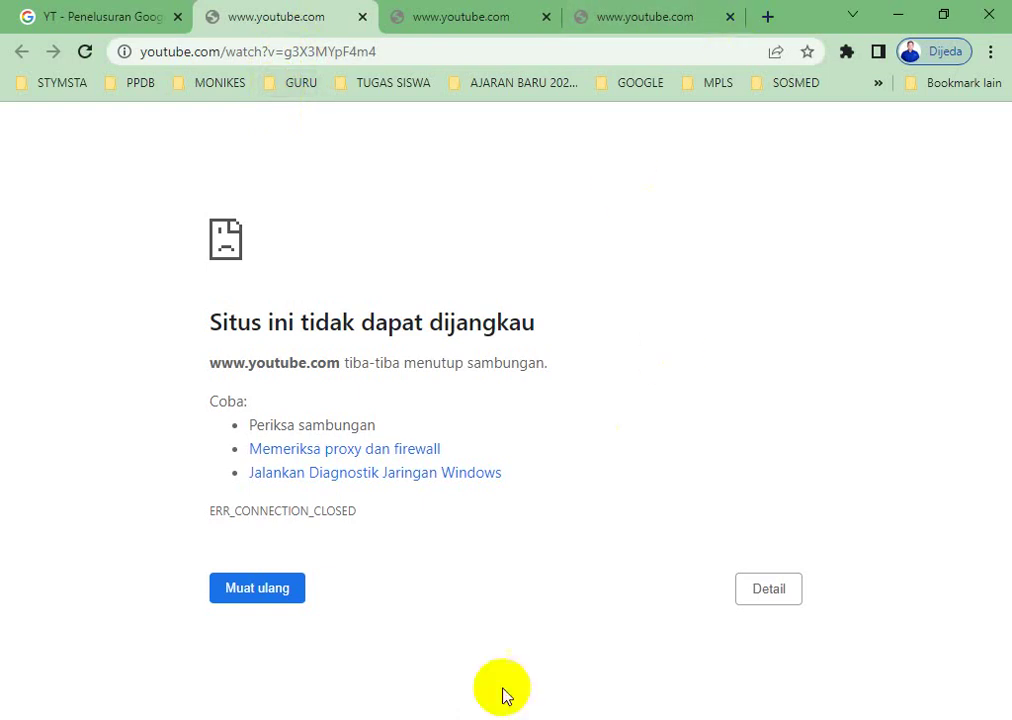
- Switch to Network Connections and set the Ethernet adapter's IPv4 address to 192.168.2.200, saving the adapter properties
{"action": "left_click", "coordinate": [500, 718]}
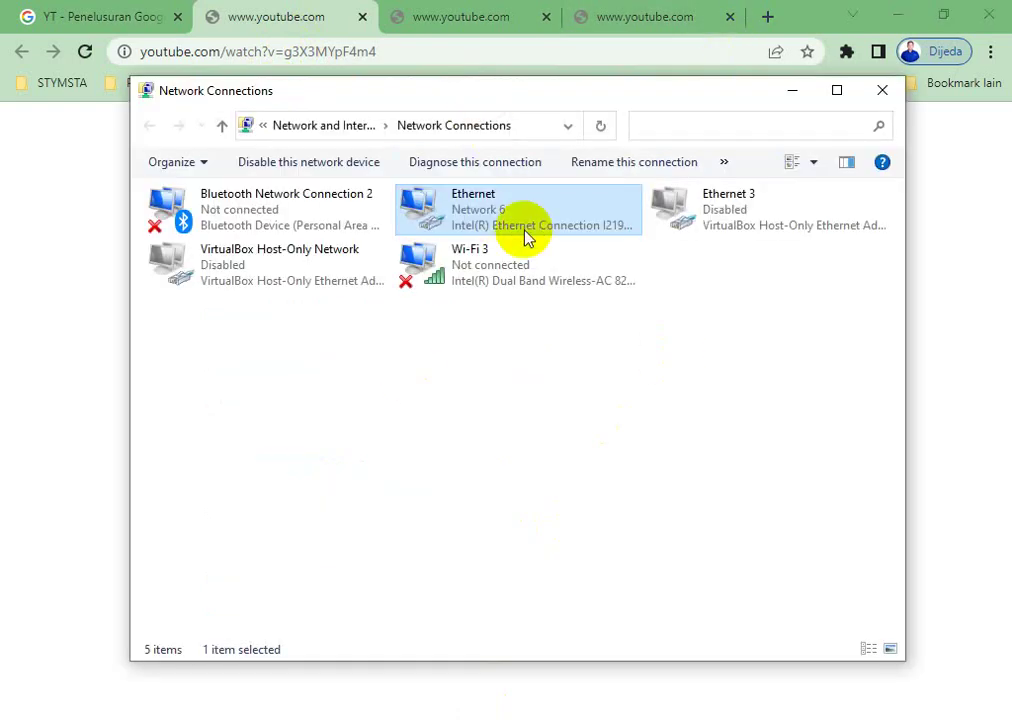
{"action": "right_click", "coordinate": [526, 237]}
{"action": "left_click", "coordinate": [585, 418]}
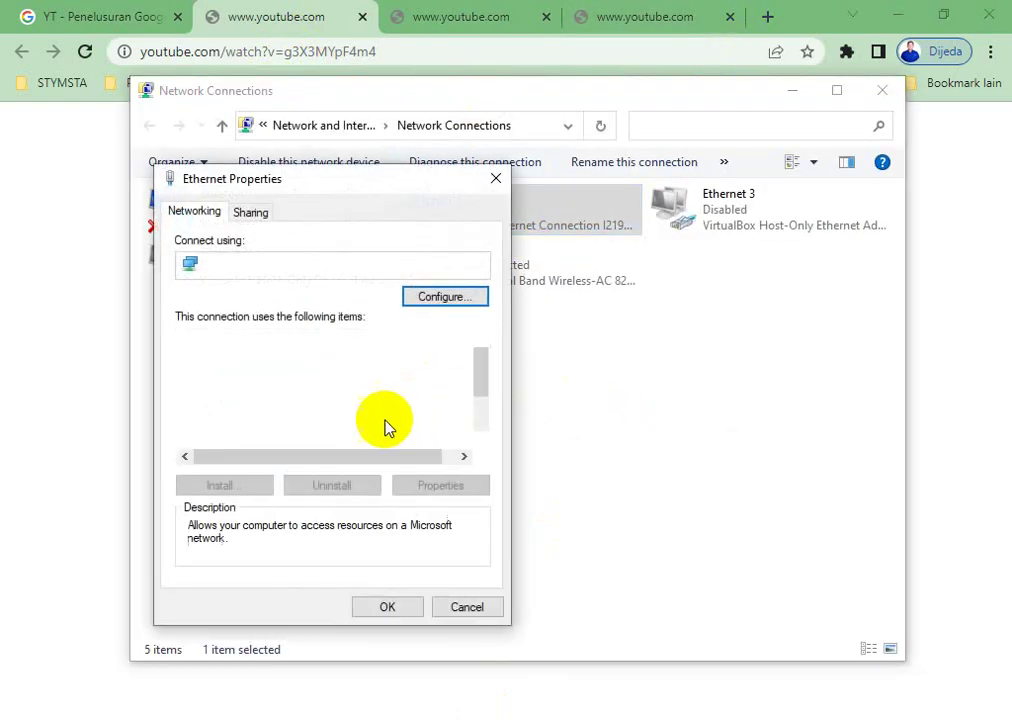
{"action": "double_click", "coordinate": [355, 441]}
{"action": "double_click", "coordinate": [498, 420]}
{"action": "type", "text": "192.168.2.1"}
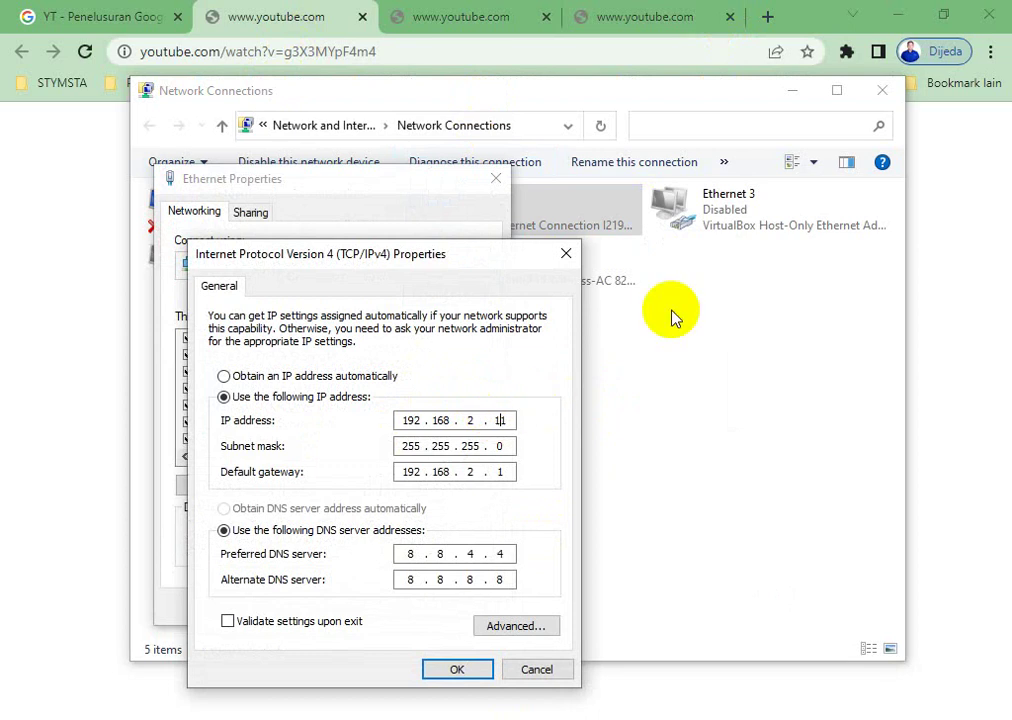
{"action": "key", "text": "BackSpace"}
{"action": "type", "text": "200"}
{"action": "left_click", "coordinate": [447, 669]}
{"action": "left_click", "coordinate": [391, 609]}
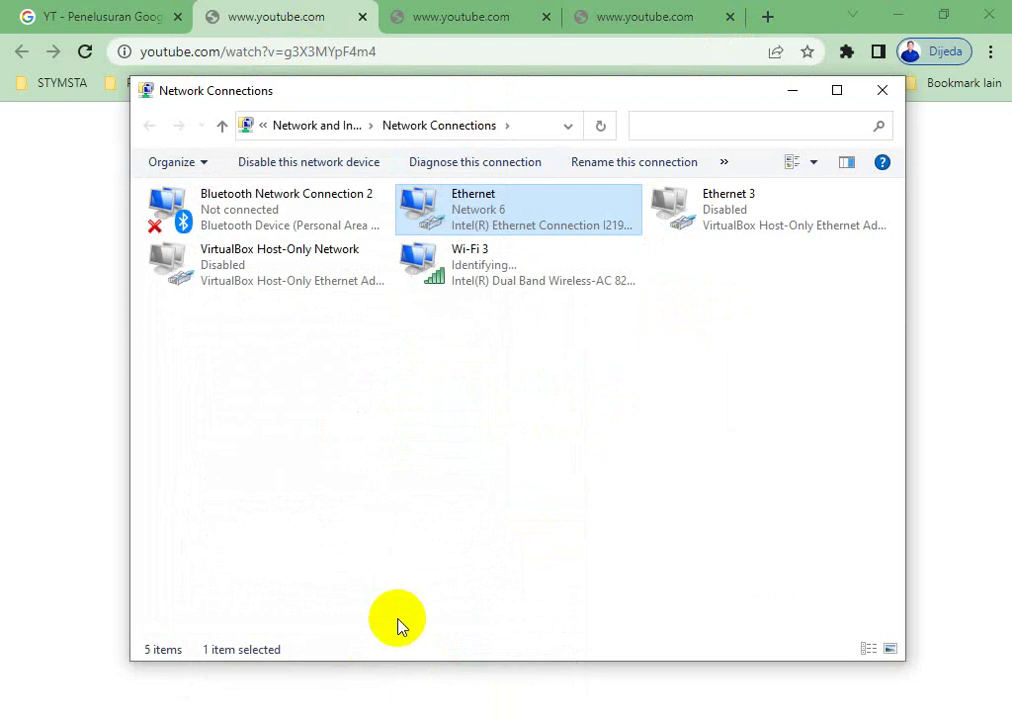
- Return to Chrome, reload the first YouTube video from the new address and pause its playback
{"action": "key", "text": "alt+Tab"}
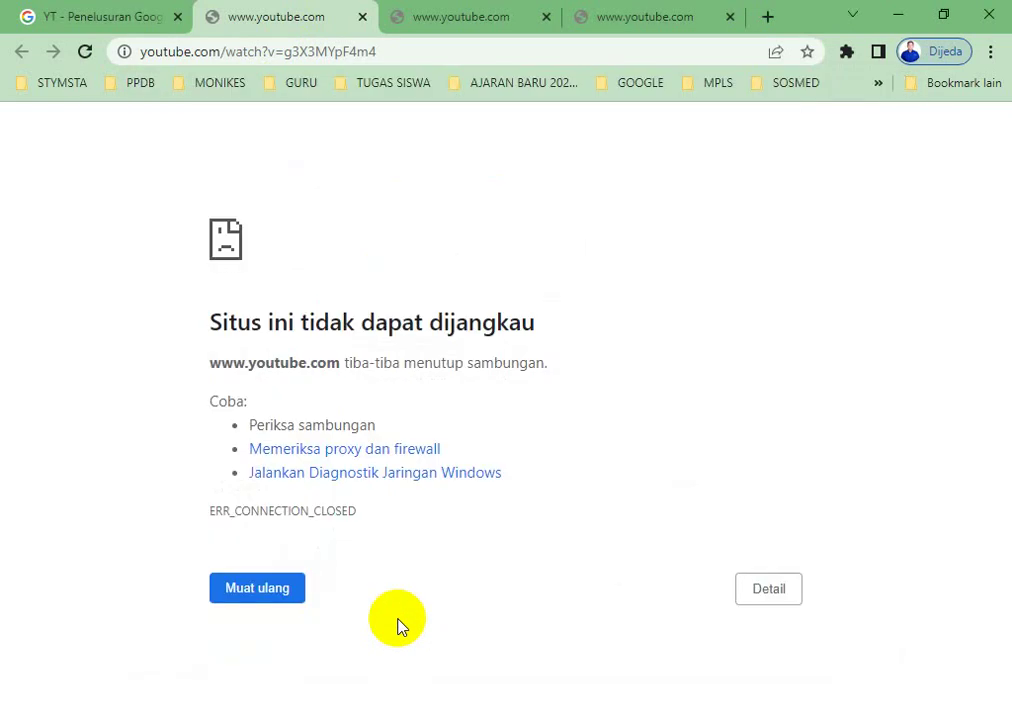
{"action": "left_click", "coordinate": [252, 601]}
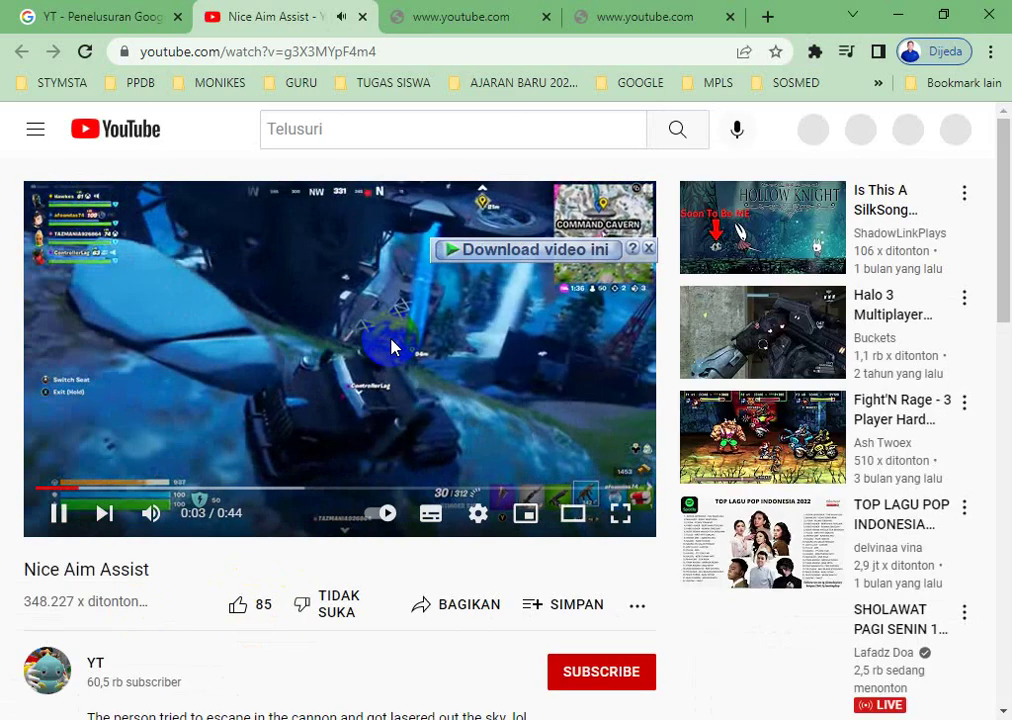
{"action": "left_click", "coordinate": [392, 346]}
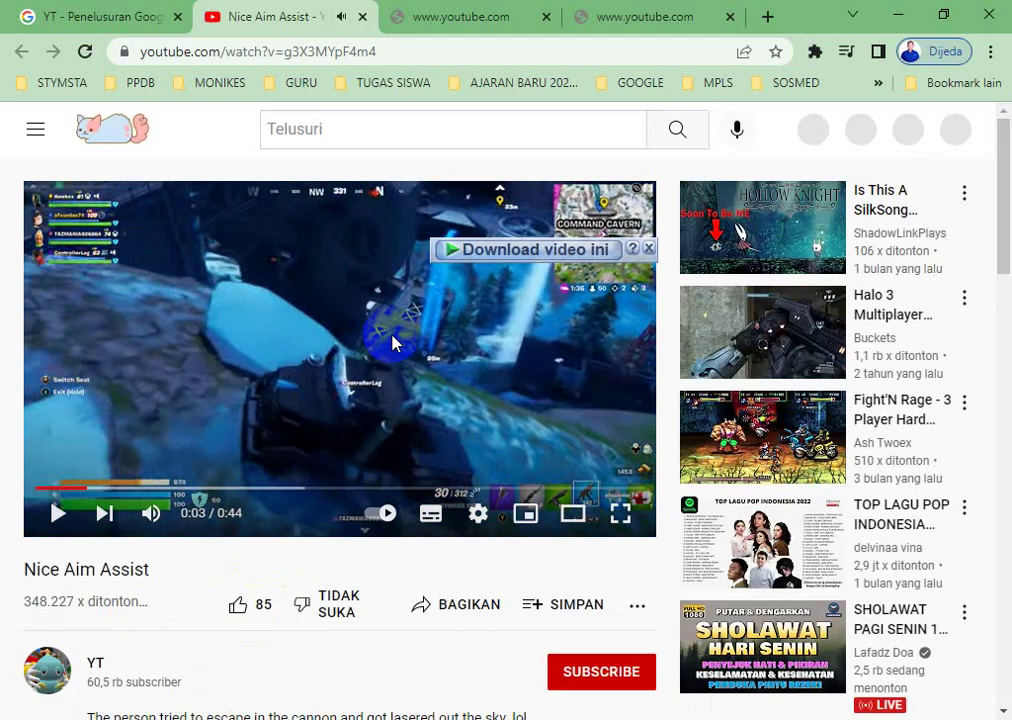